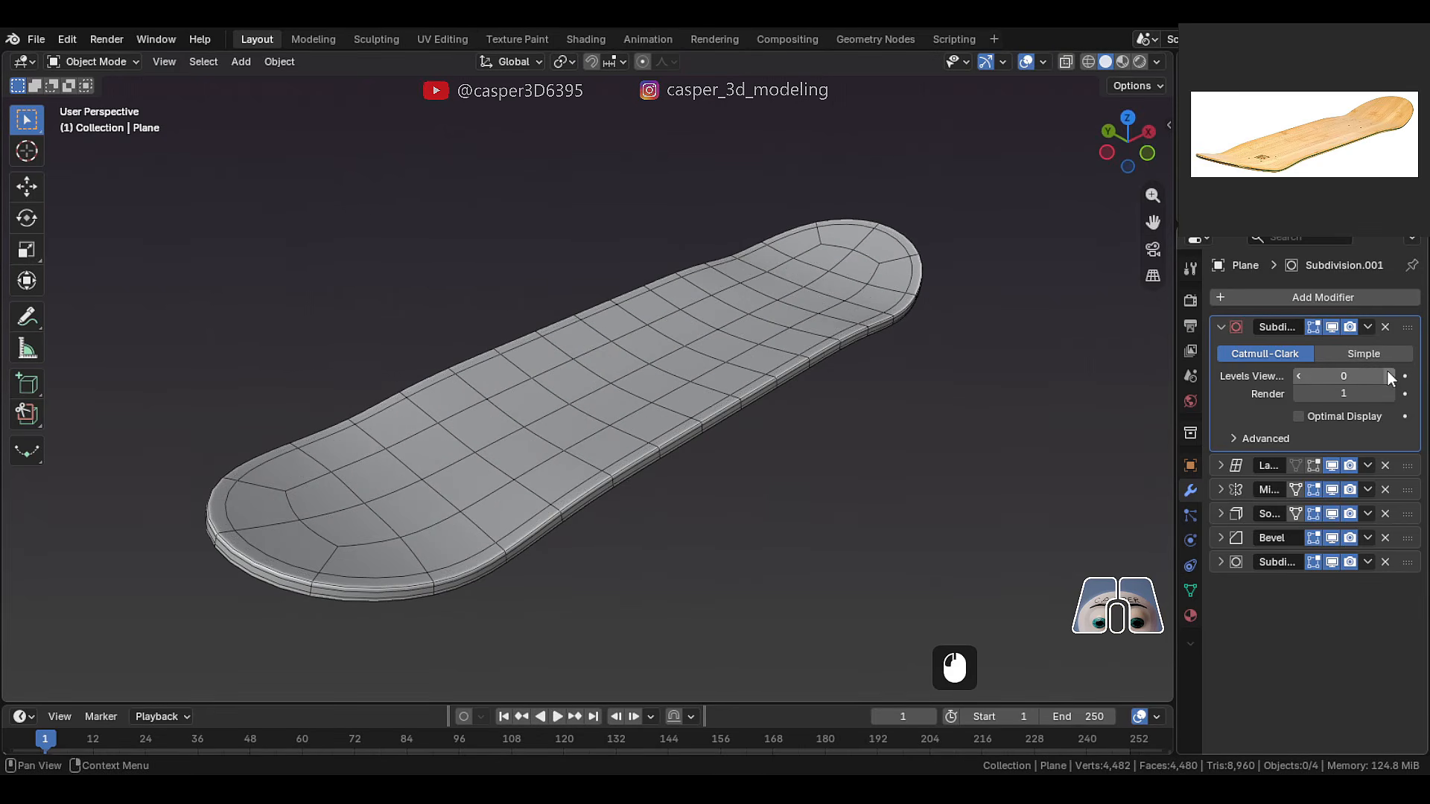
- Compare the finished skateboard deck at viewport subdivision levels 0 and 1 and inspect it from several angles
click(1387, 372)
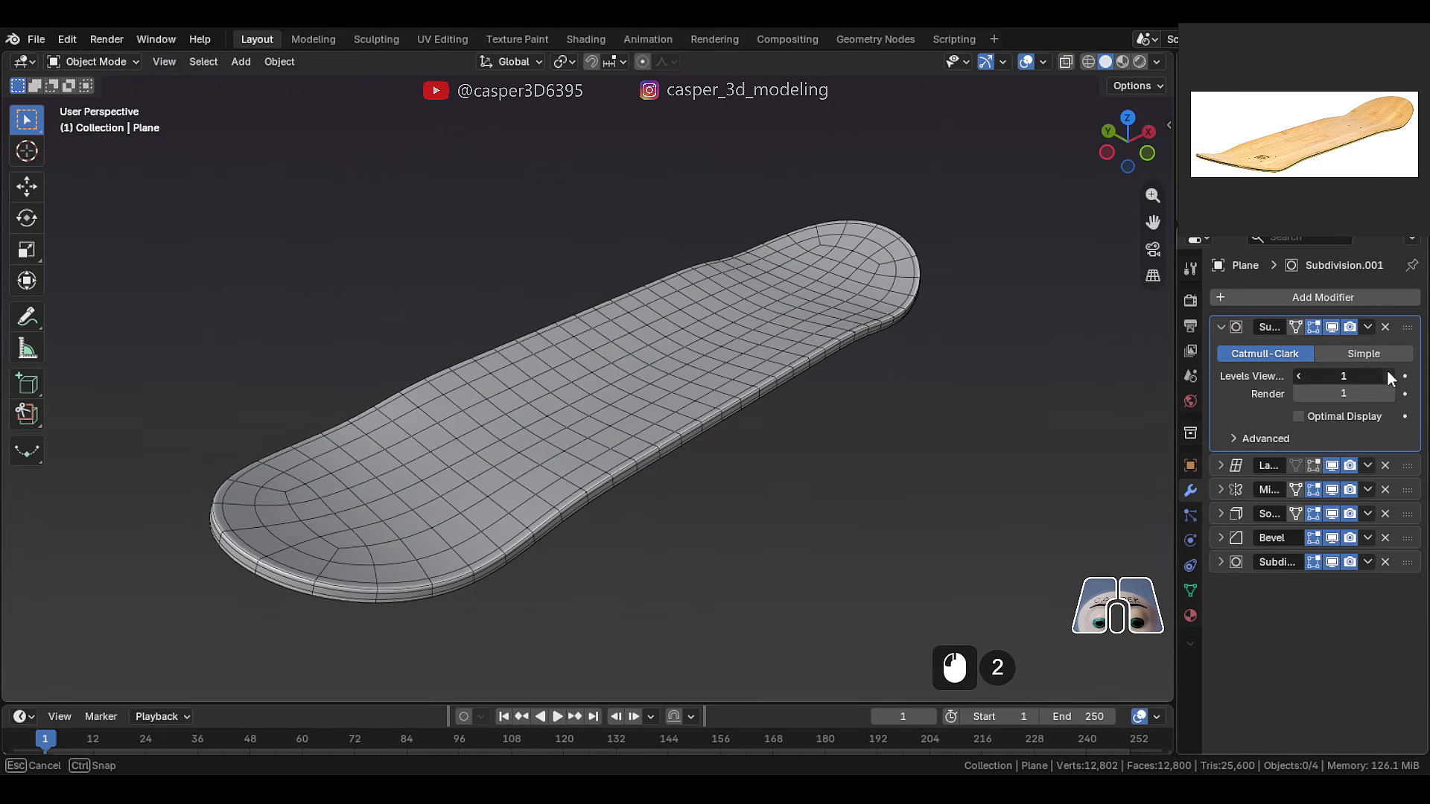
click(1300, 376)
click(1301, 376)
right_click(438, 423)
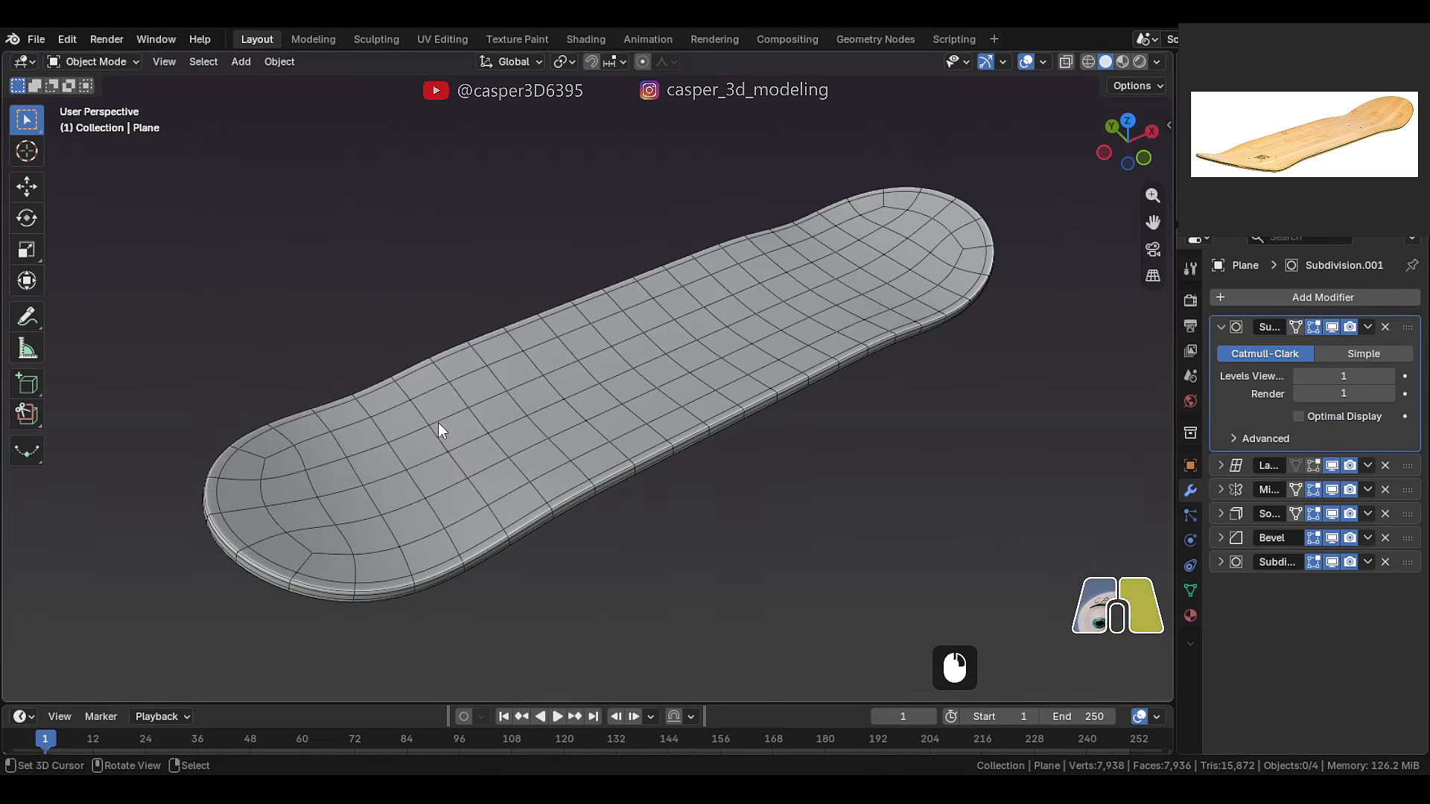
right_click(677, 504)
middle_drag(677, 504, 655, 504)
middle_drag(719, 477, 730, 426)
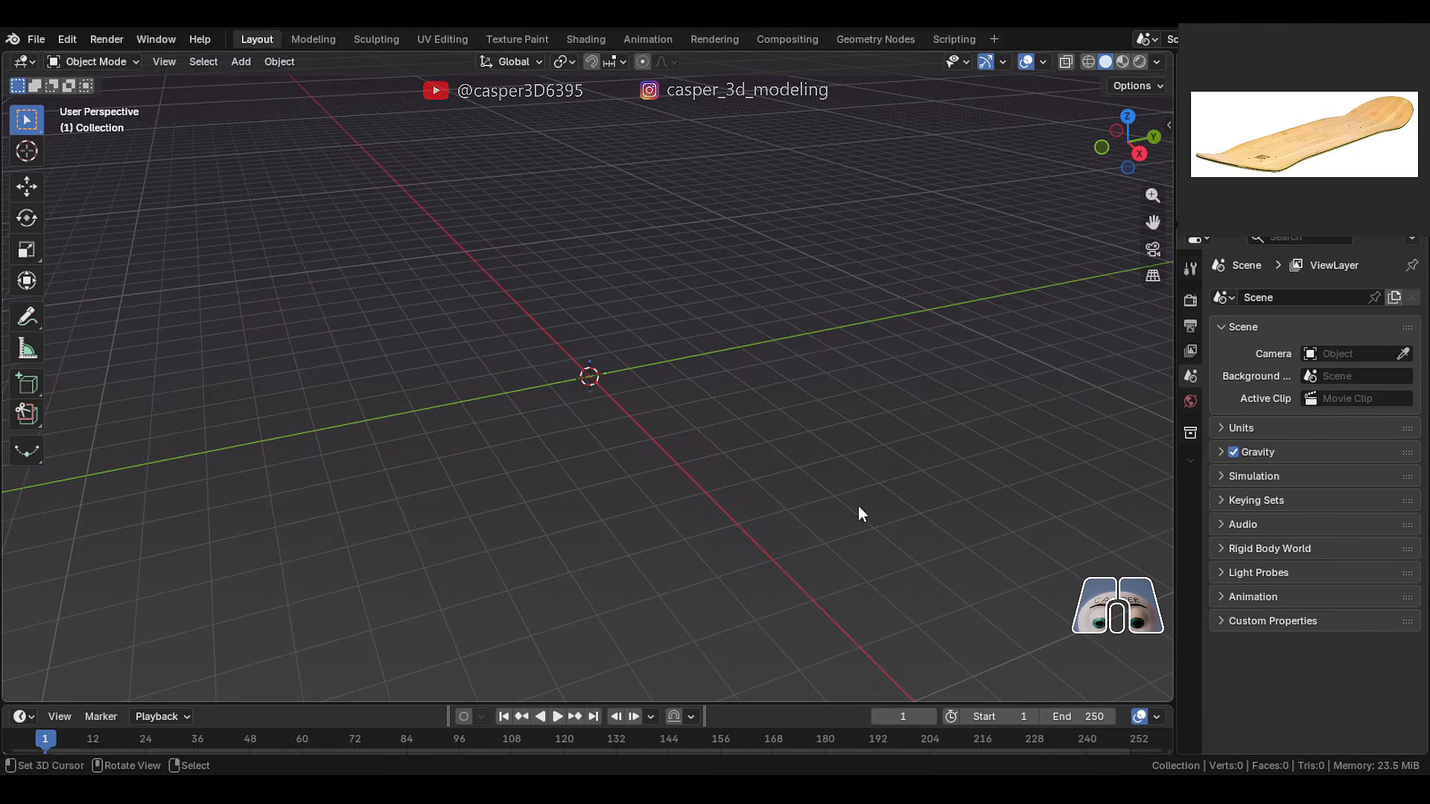
- Add a plane mesh at the world origin of the empty scene
key(shift+a)
mouse_move(551, 150)
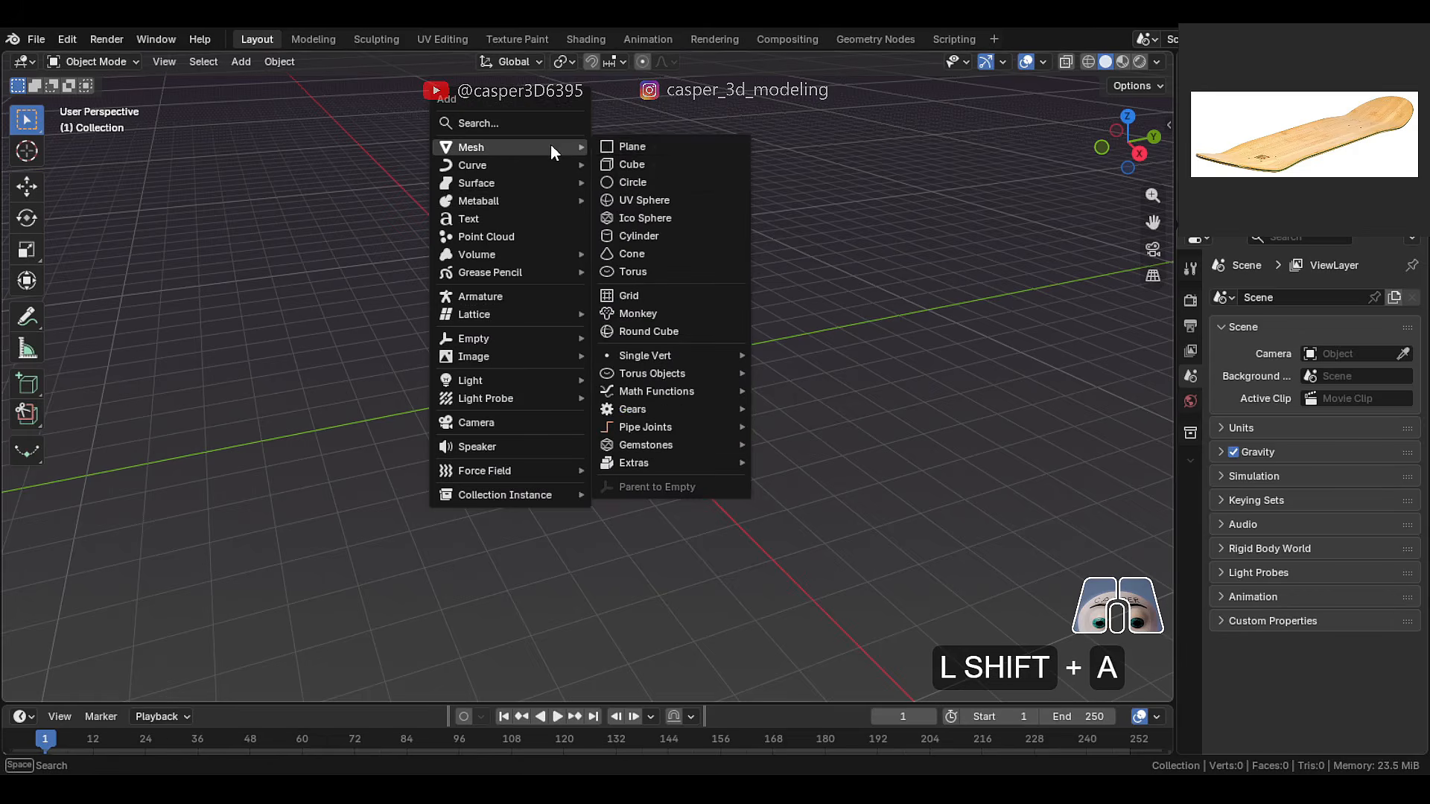
click(678, 147)
scroll(560, 467, up, 5)
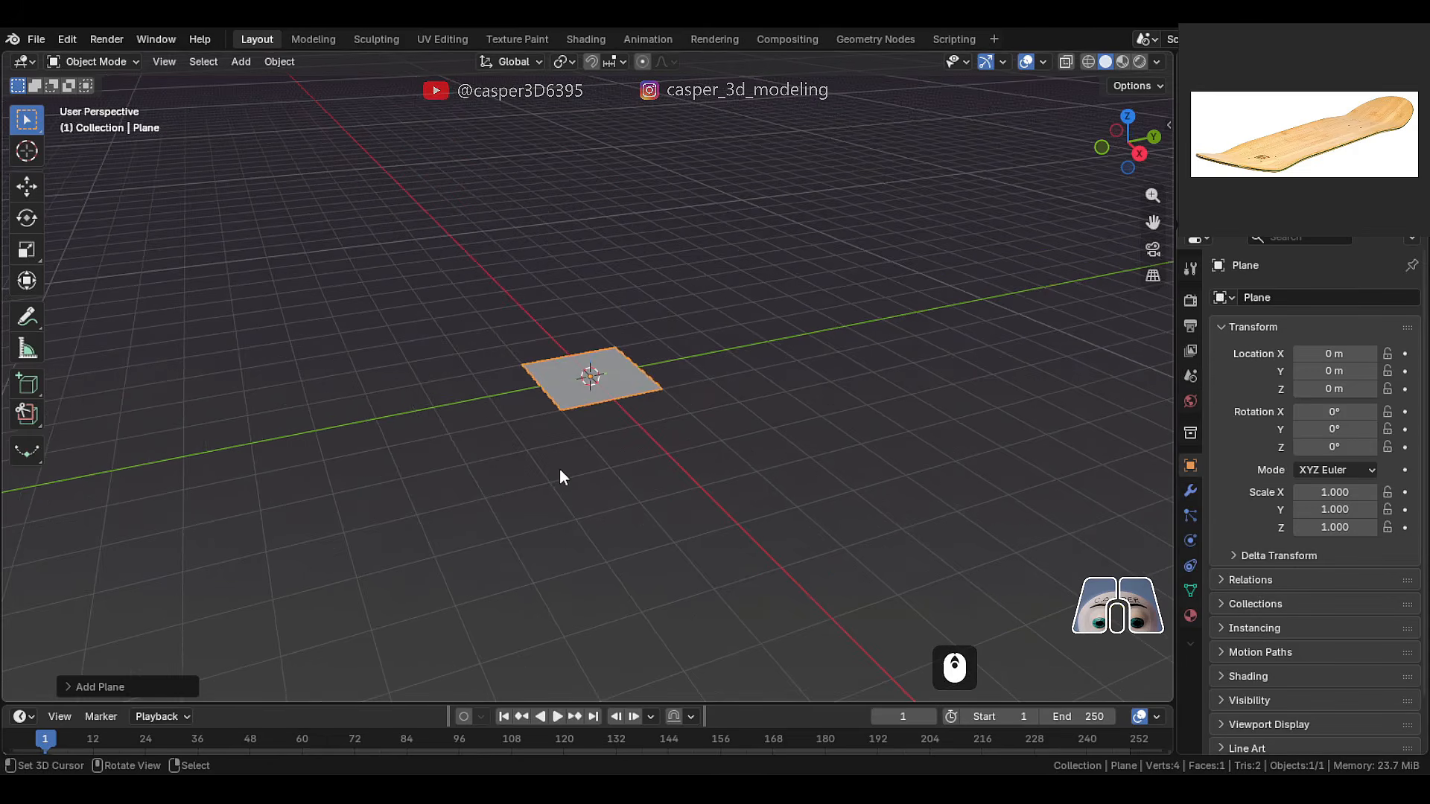
scroll(522, 440, up, 1)
middle_drag(580, 413, 628, 441)
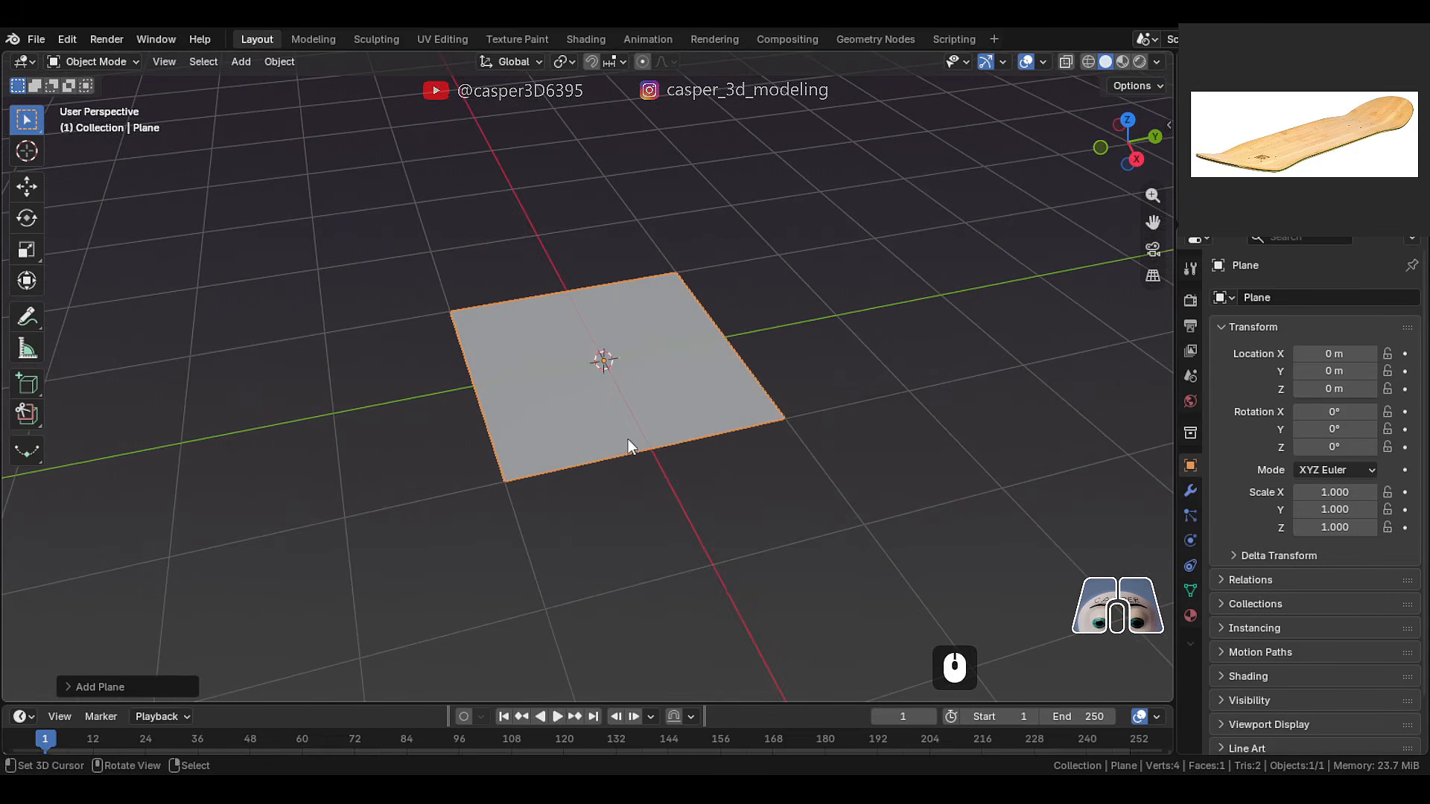
- Divide the plane into four equal quarters with one centred loop cut in each direction
key(Tab)
key(ctrl+r)
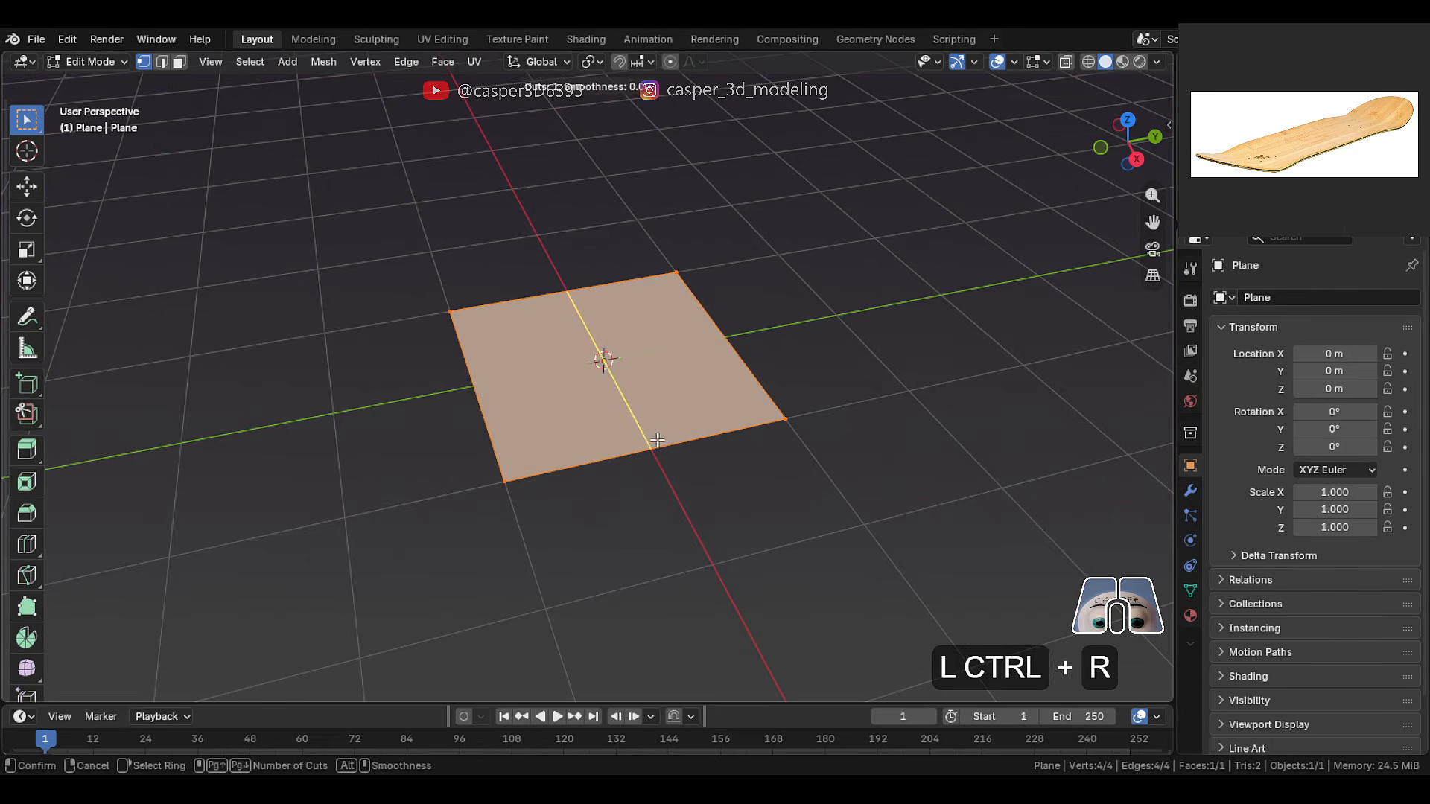
click(650, 441)
right_click(650, 441)
key(ctrl+r)
click(479, 393)
right_click(479, 393)
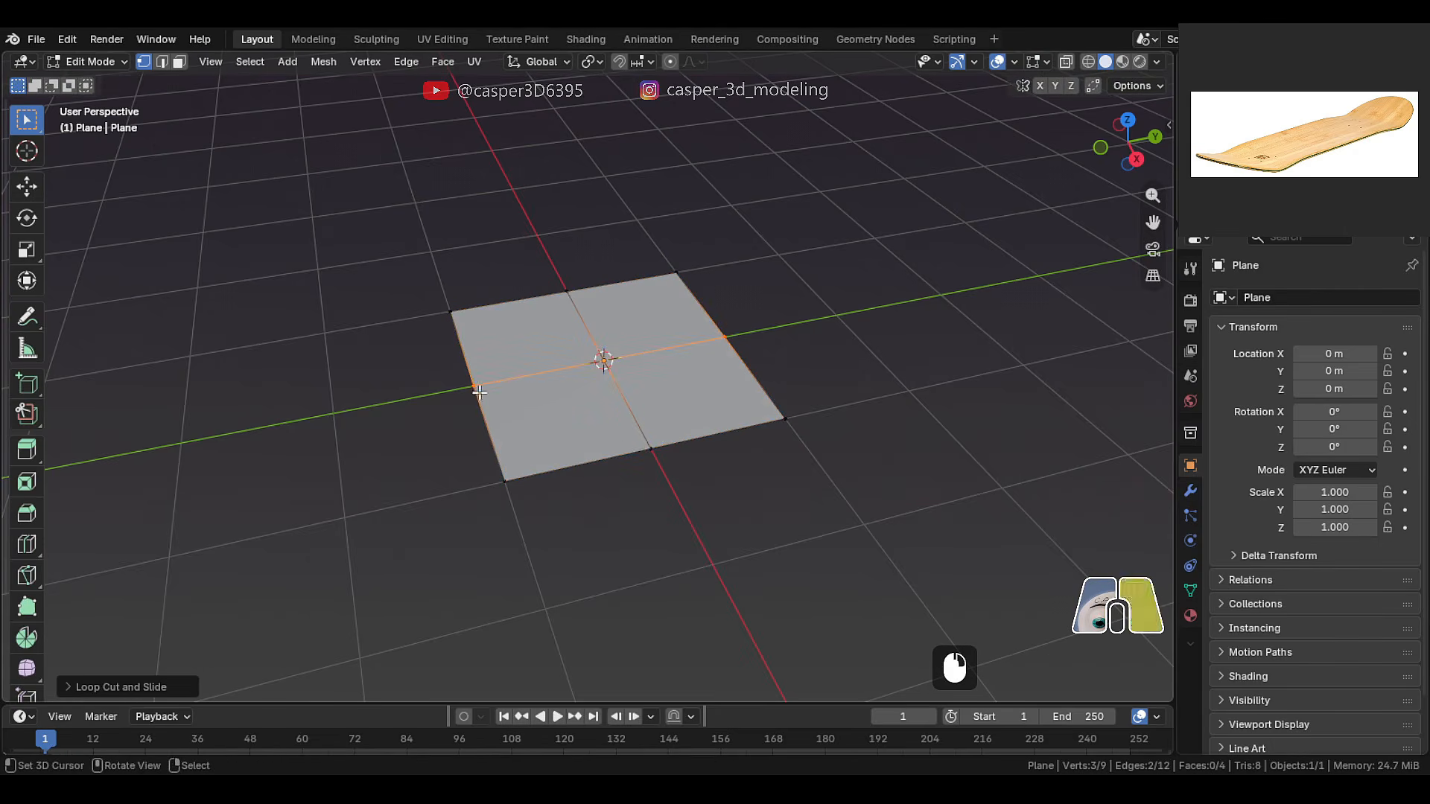
middle_drag(560, 426, 597, 481)
key(Tab)
- Add the skateboard blueprint as a front-view reference image and move it along X so the A-A section line meets the origin
key(KP_1)
scroll(628, 693, up, 1)
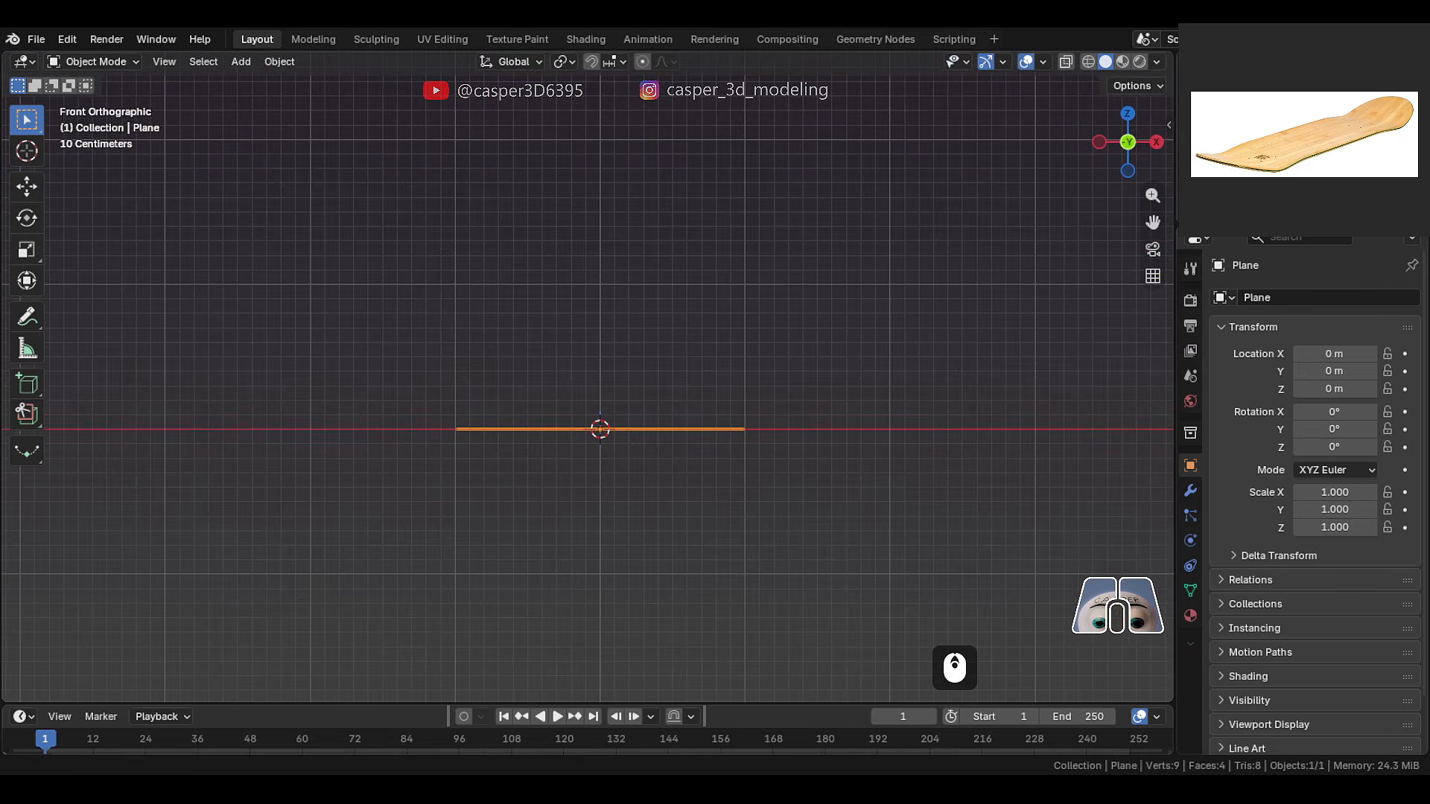
scroll(738, 492, up, 3)
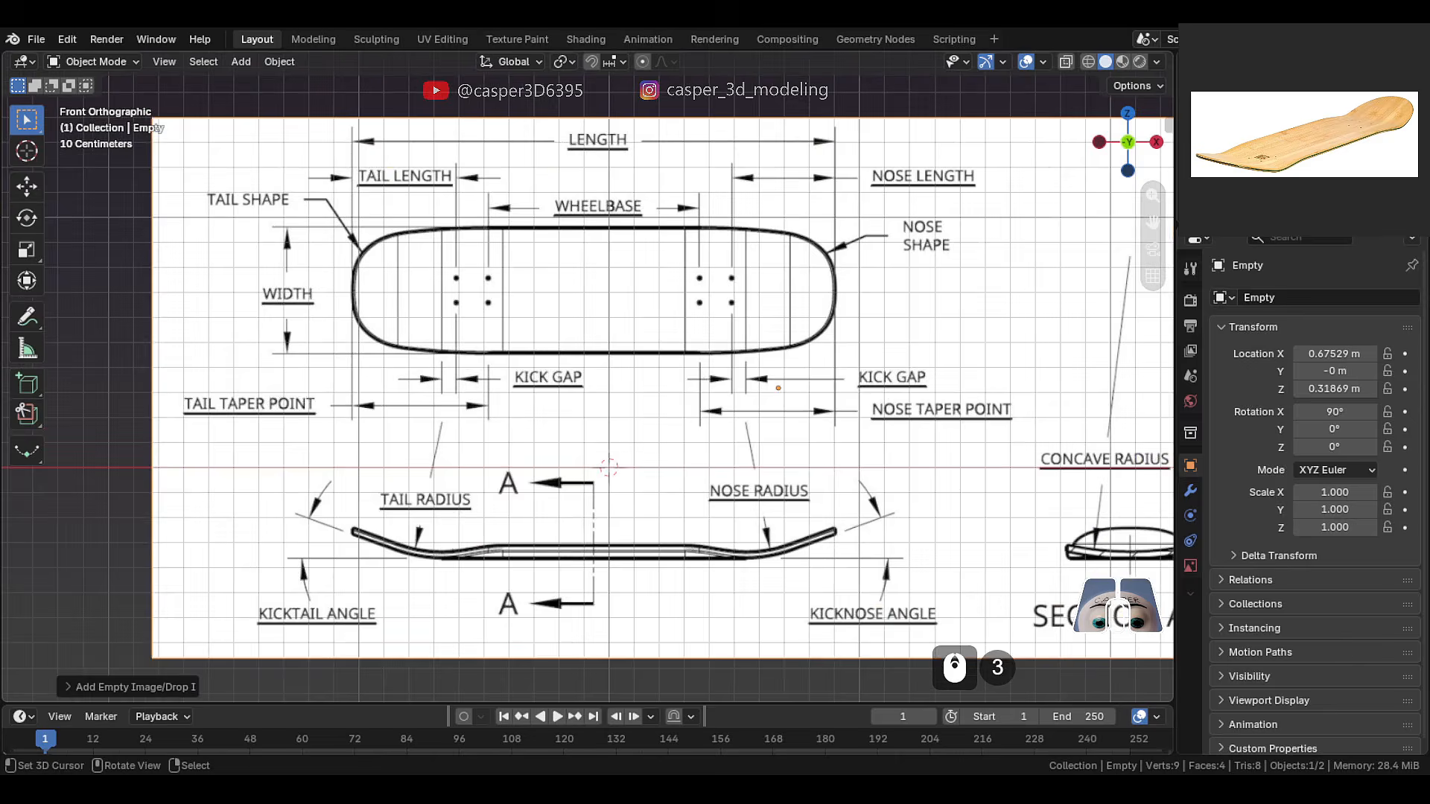
scroll(739, 502, up, 1)
shift+middle_drag(740, 504, 727, 412)
scroll(727, 412, up, 2)
key(g)
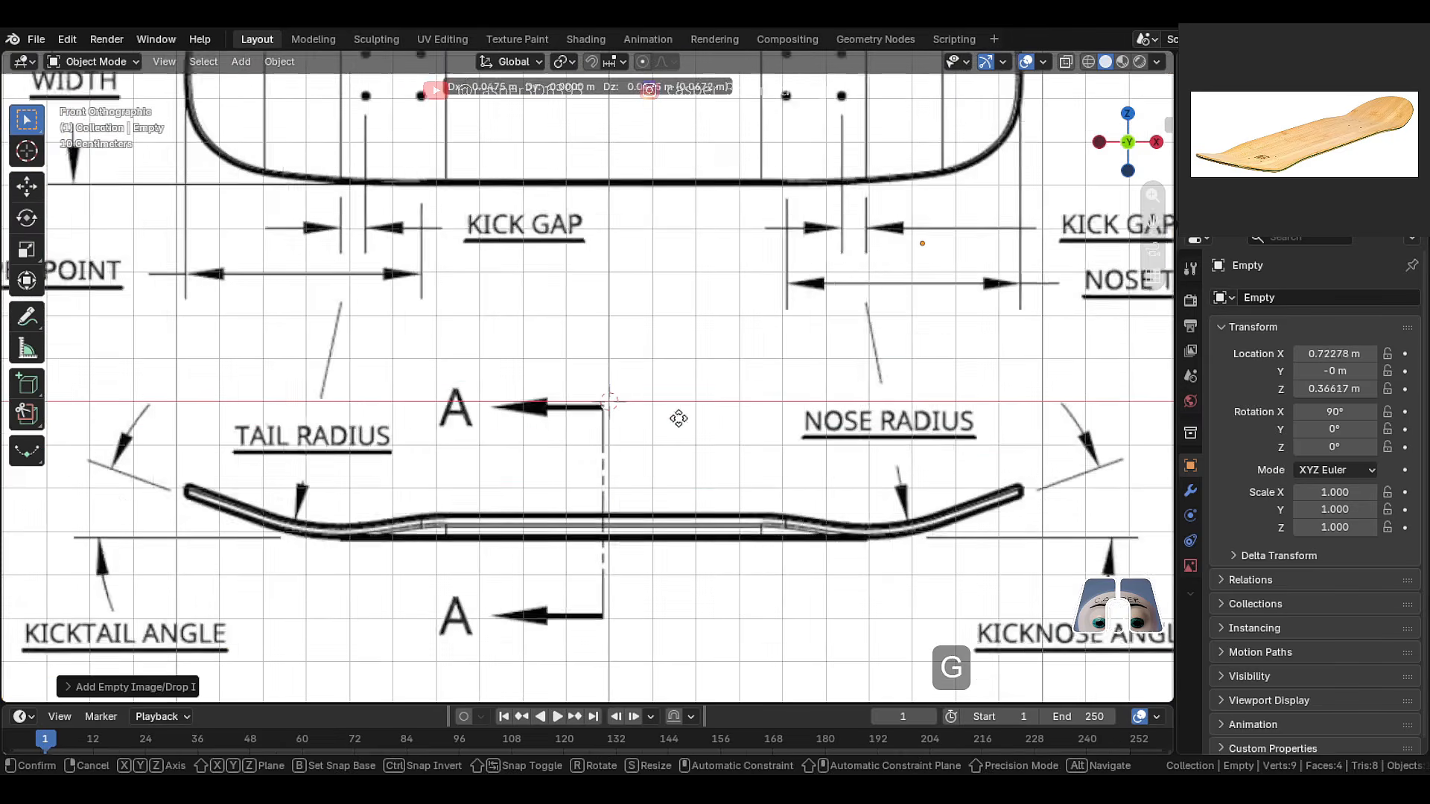
alt+scroll(667, 365, up, 5)
key(x)
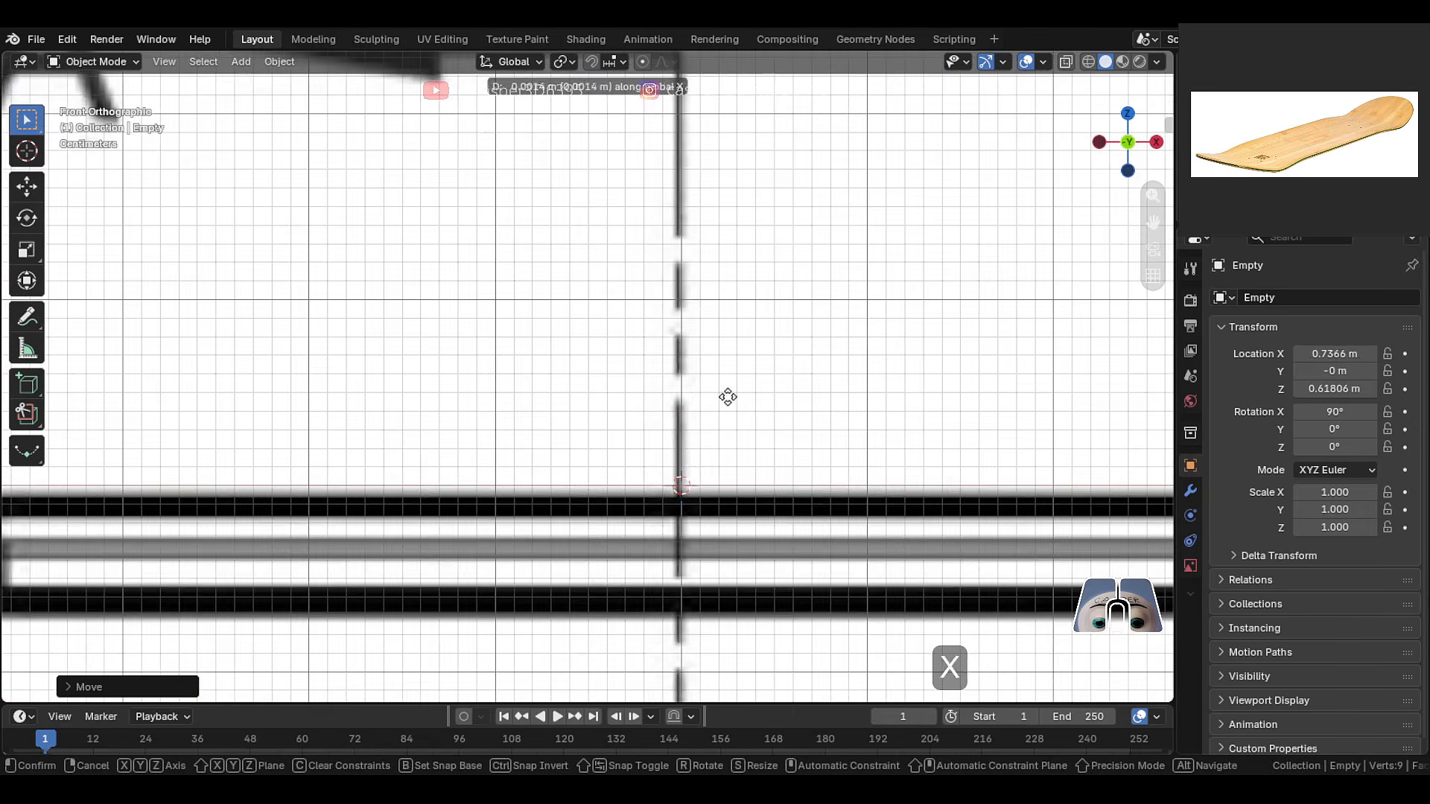
click(749, 402)
- Move the reference image along Z until the bottom line of the side-view deck rests on the X axis
scroll(749, 402, down, 3)
scroll(749, 402, up, 1)
key(g)
key(z)
click(757, 313)
shift+middle_drag(676, 374, 897, 409)
key(g)
key(z)
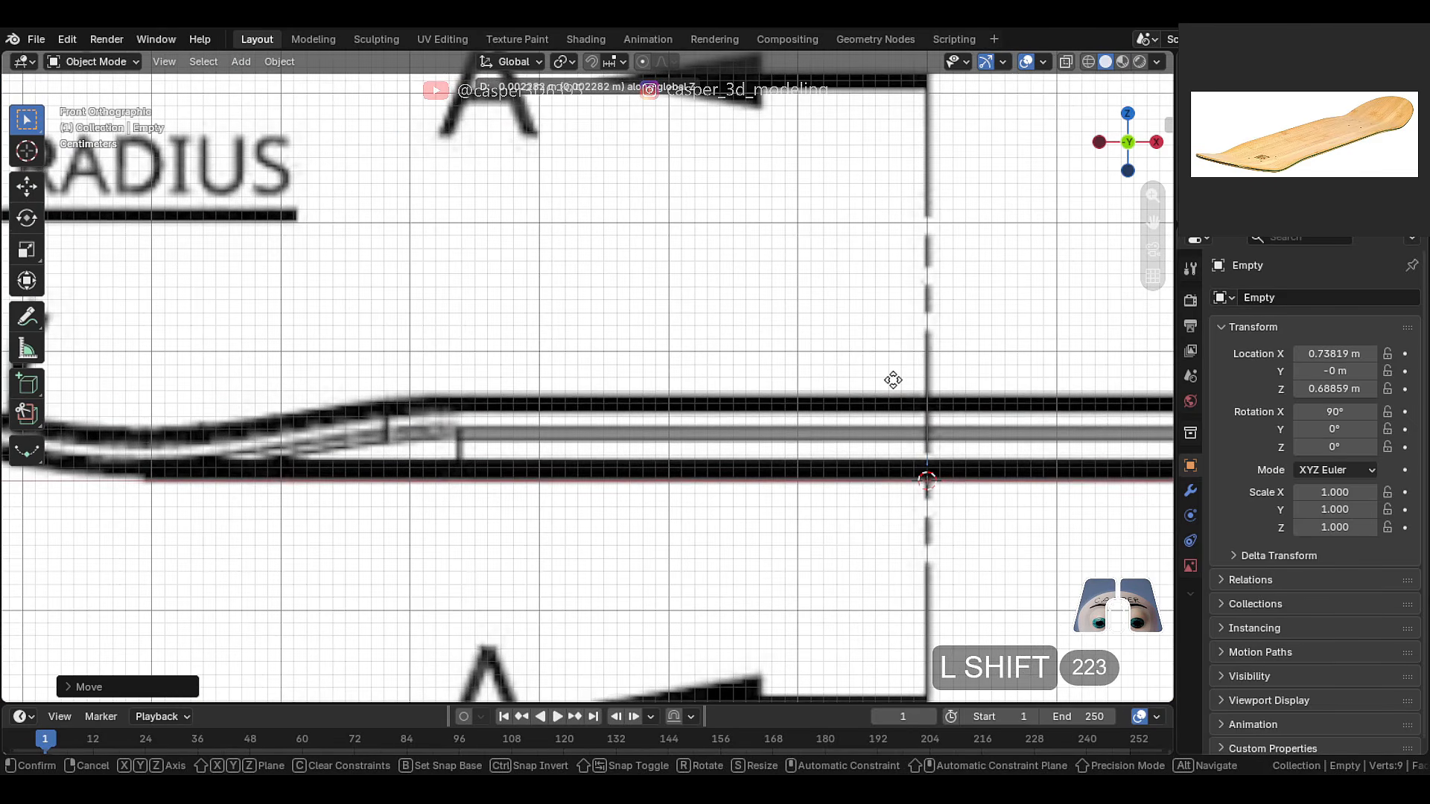
click(893, 380)
- Enable transparency on the reference image and set its opacity to about 0.229
scroll(875, 398, down, 9)
click(1191, 566)
click(1299, 506)
drag(1383, 507, 1325, 507)
scroll(1110, 435, down, 2)
- Duplicate the reference image in place and rotate the copy -90° about X so it faces the top view
shift+middle_drag(1080, 432, 834, 466)
key(shift+d)
right_click(833, 427)
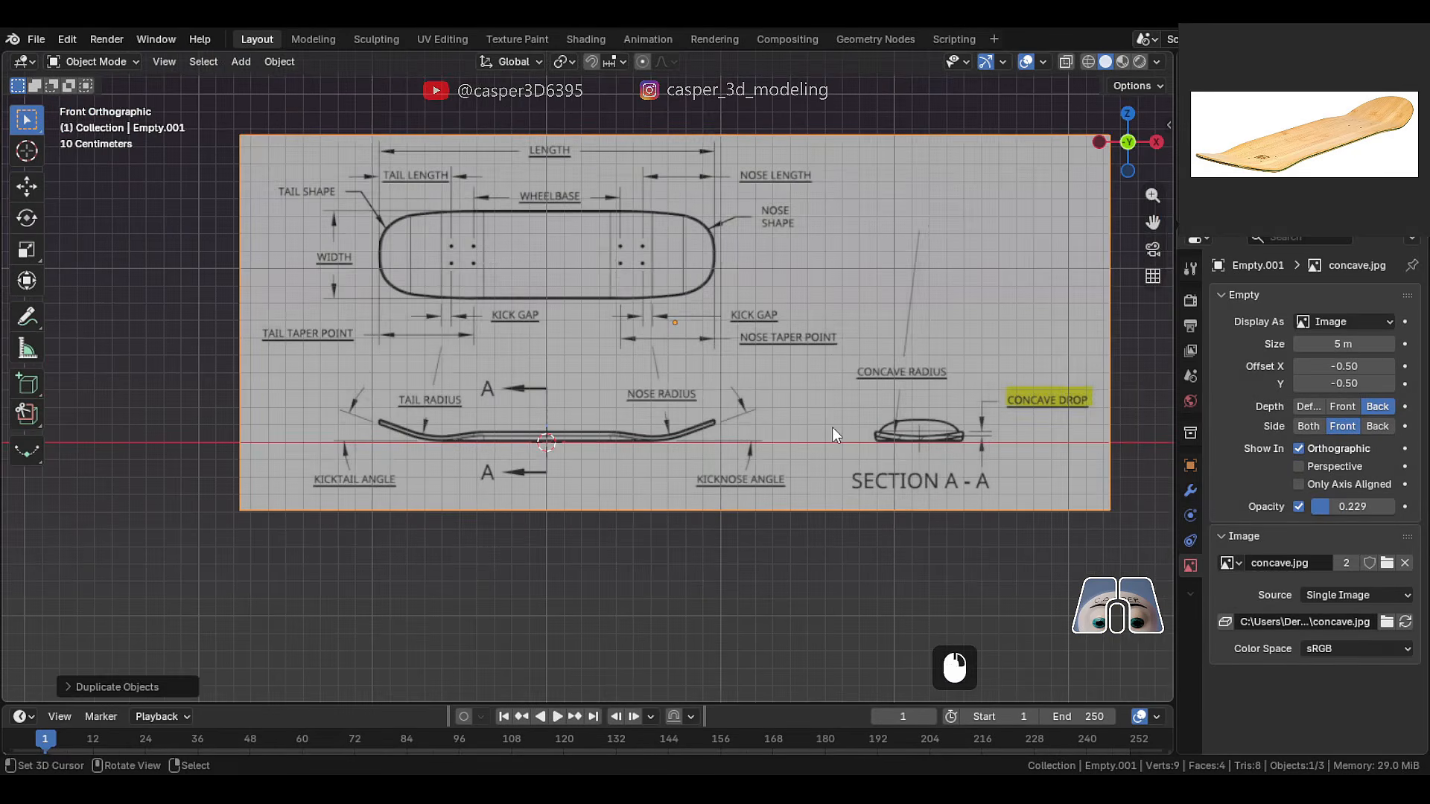
key(KP_7)
text(rx)
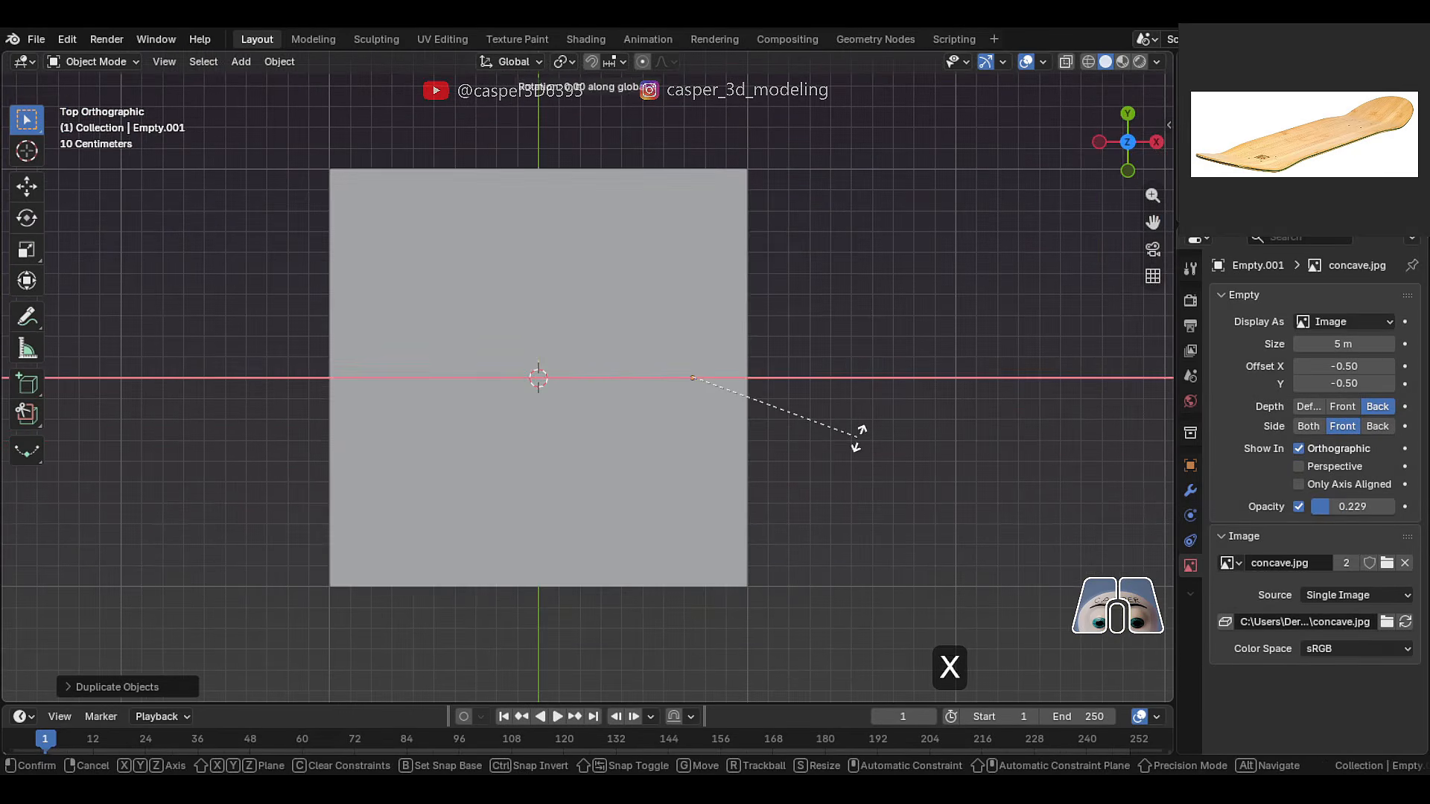
text(-90)
click(858, 439)
- Set the top-view image's depth to Front and move it along Y so the deck outline is centred on the origin
click(1343, 407)
scroll(605, 477, up, 1)
key(g)
key(y)
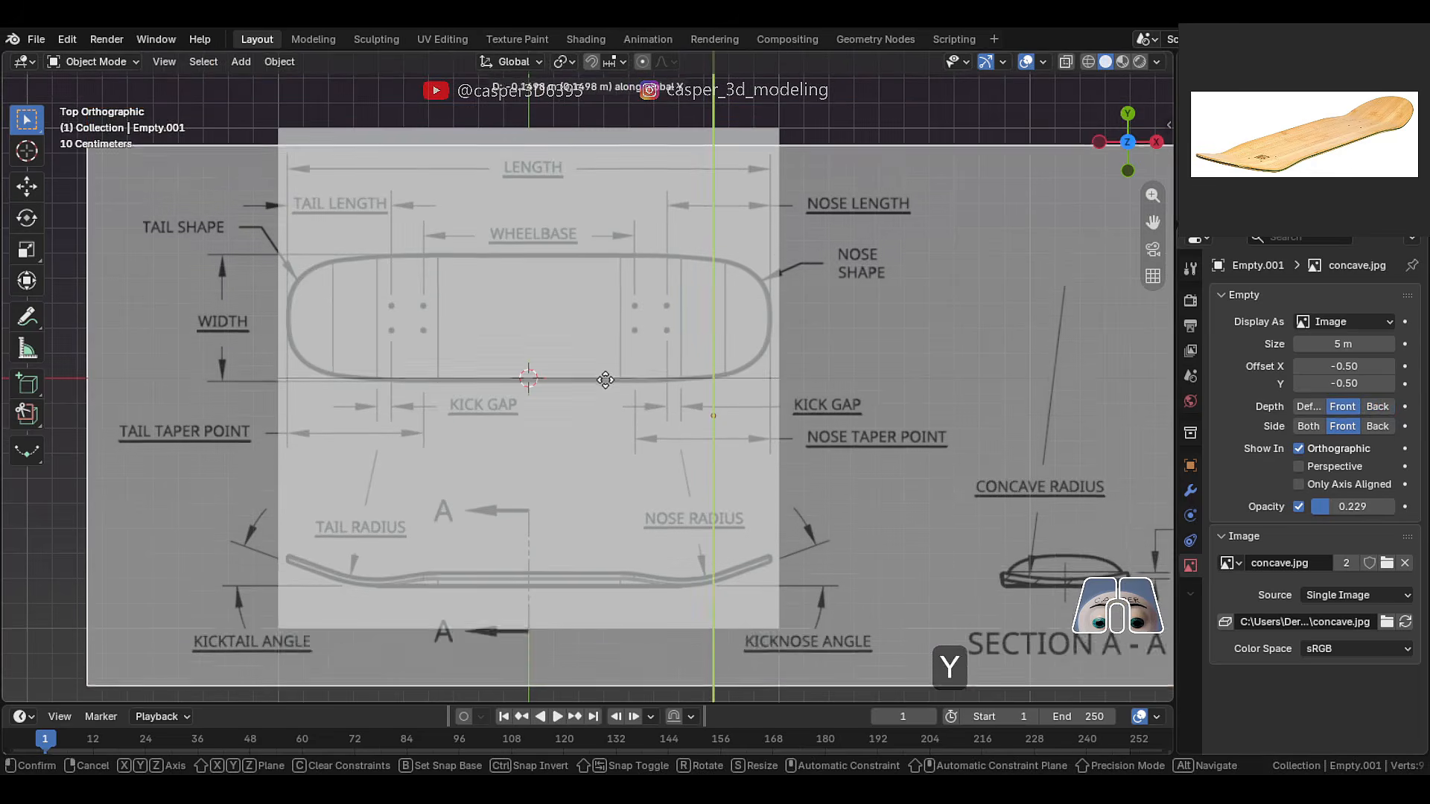
click(603, 441)
scroll(598, 378, up, 2)
shift+middle_drag(404, 382, 602, 377)
scroll(602, 377, up, 4)
- Duplicate the front reference image and rotate the copy to serve as the right-view reference
key(r)
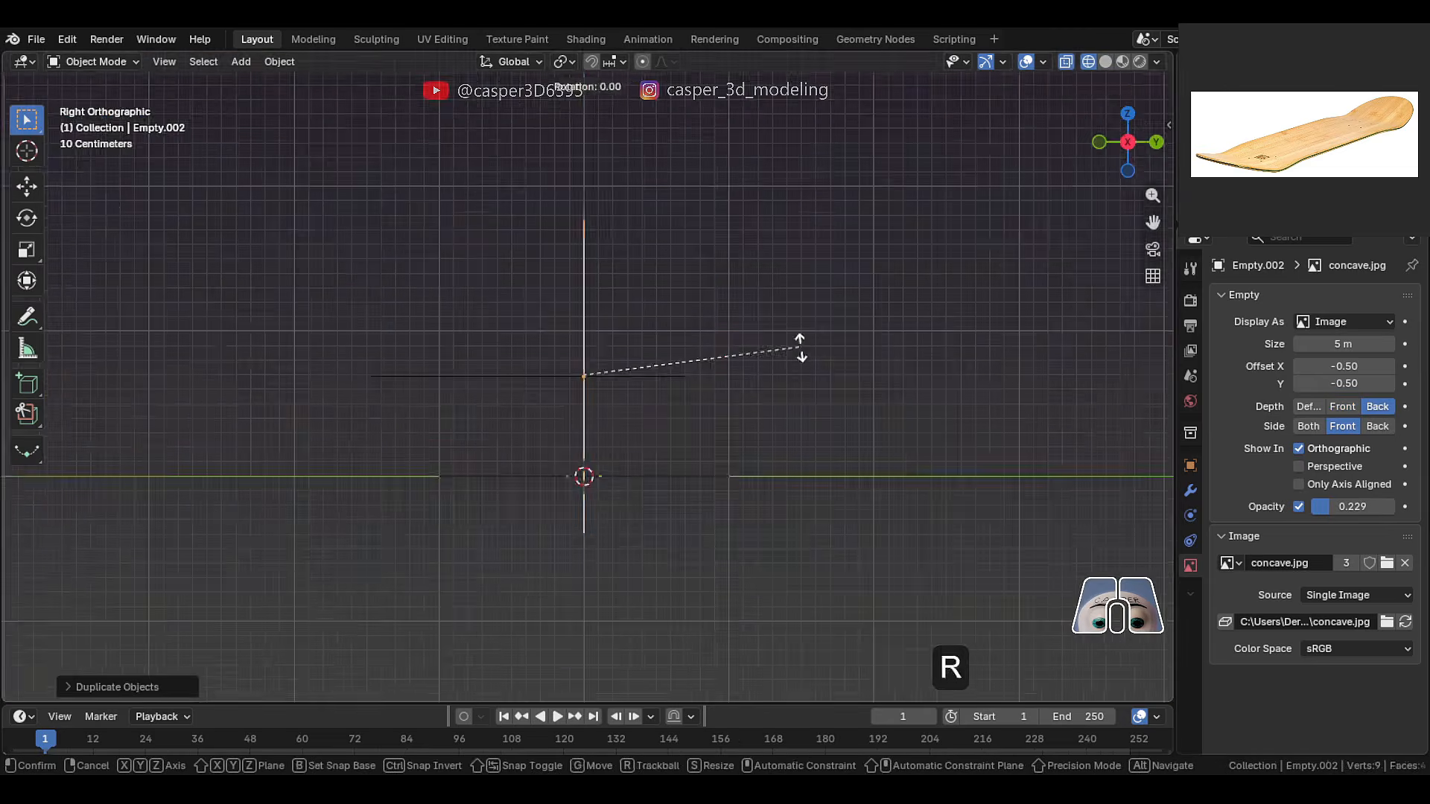
scroll(729, 399, up, 4)
shift+middle_drag(728, 399, 601, 372)
scroll(601, 364, down, 9)
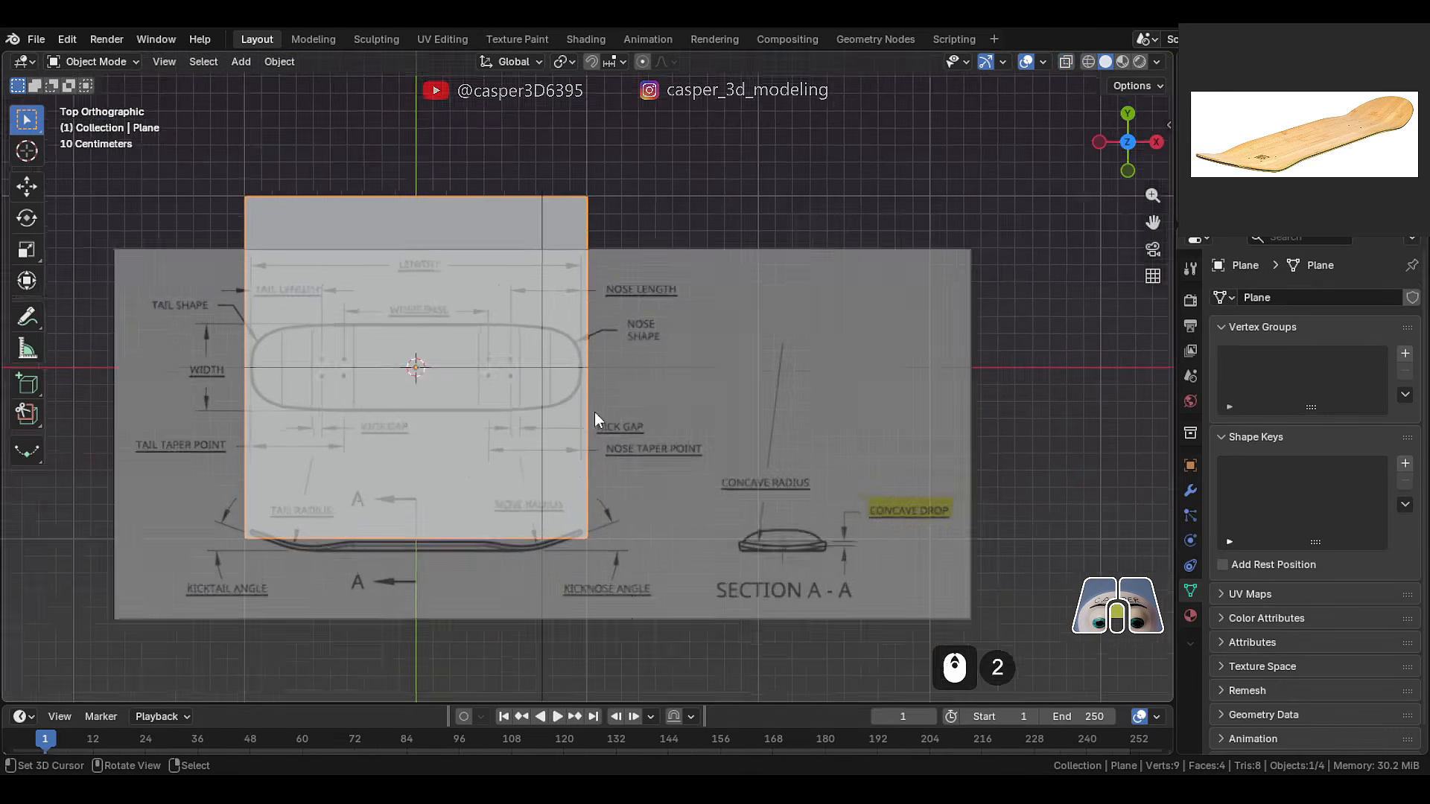
- Scale the plane down uniformly in top view until its height matches the width of the deck outline
scroll(594, 413, up, 2)
key(s)
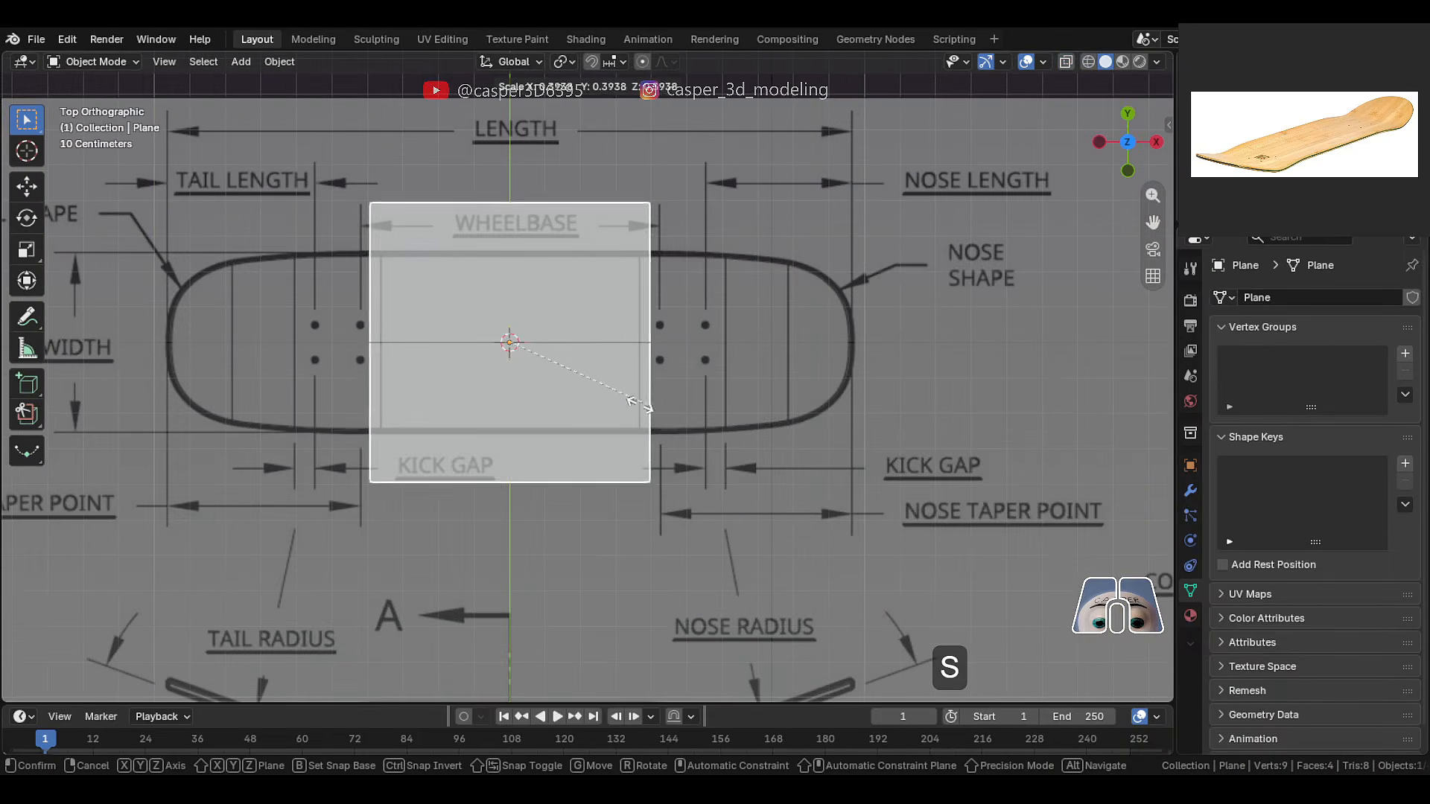
click(608, 385)
shift+middle_drag(635, 403, 688, 432)
scroll(687, 437, up, 5)
key(s)
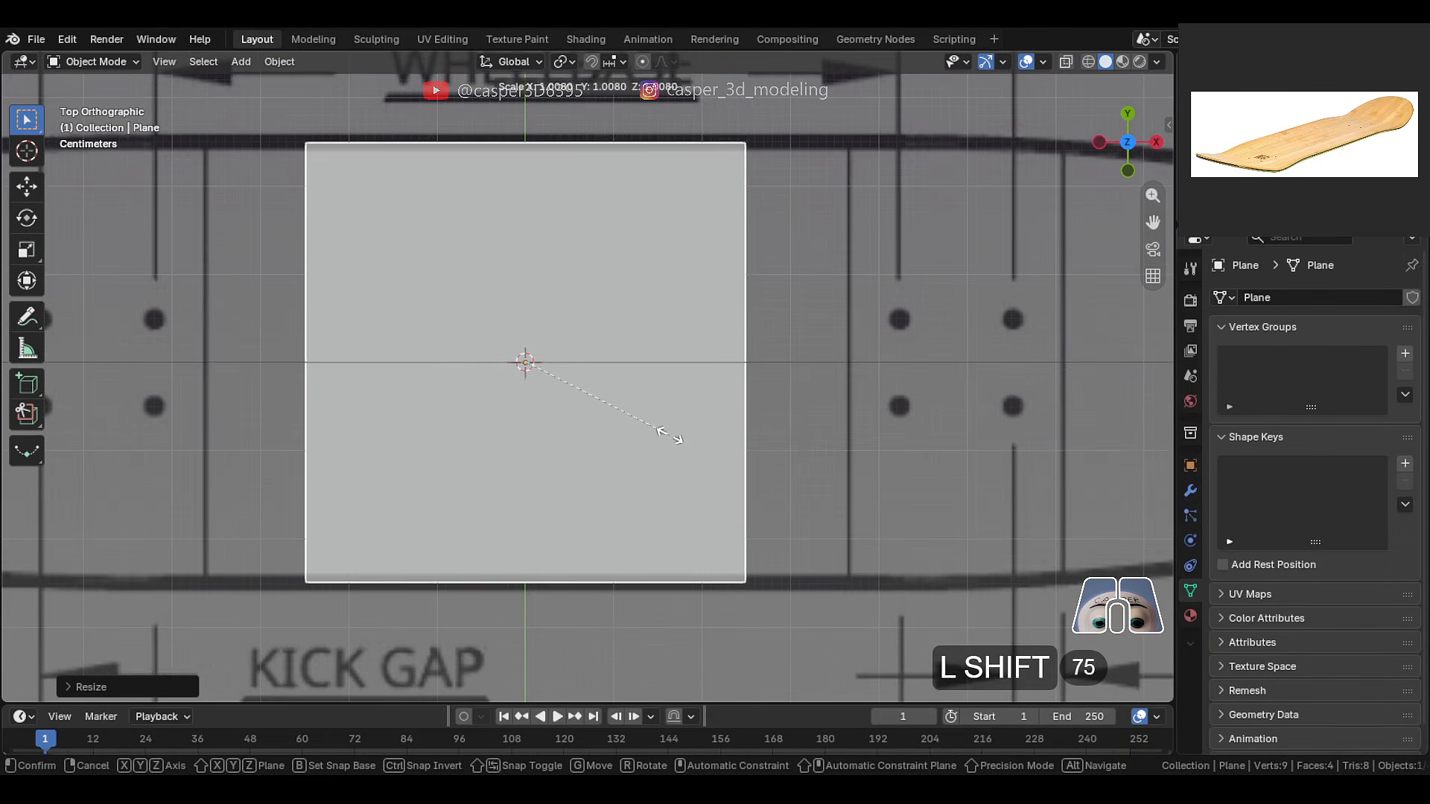
click(689, 444)
- Move the plane's tail-side edge vertices along X to the tail end of the deck outline
key(Tab)
scroll(689, 443, down, 1)
shift+middle_drag(386, 532, 721, 574)
drag(717, 613, 514, 254)
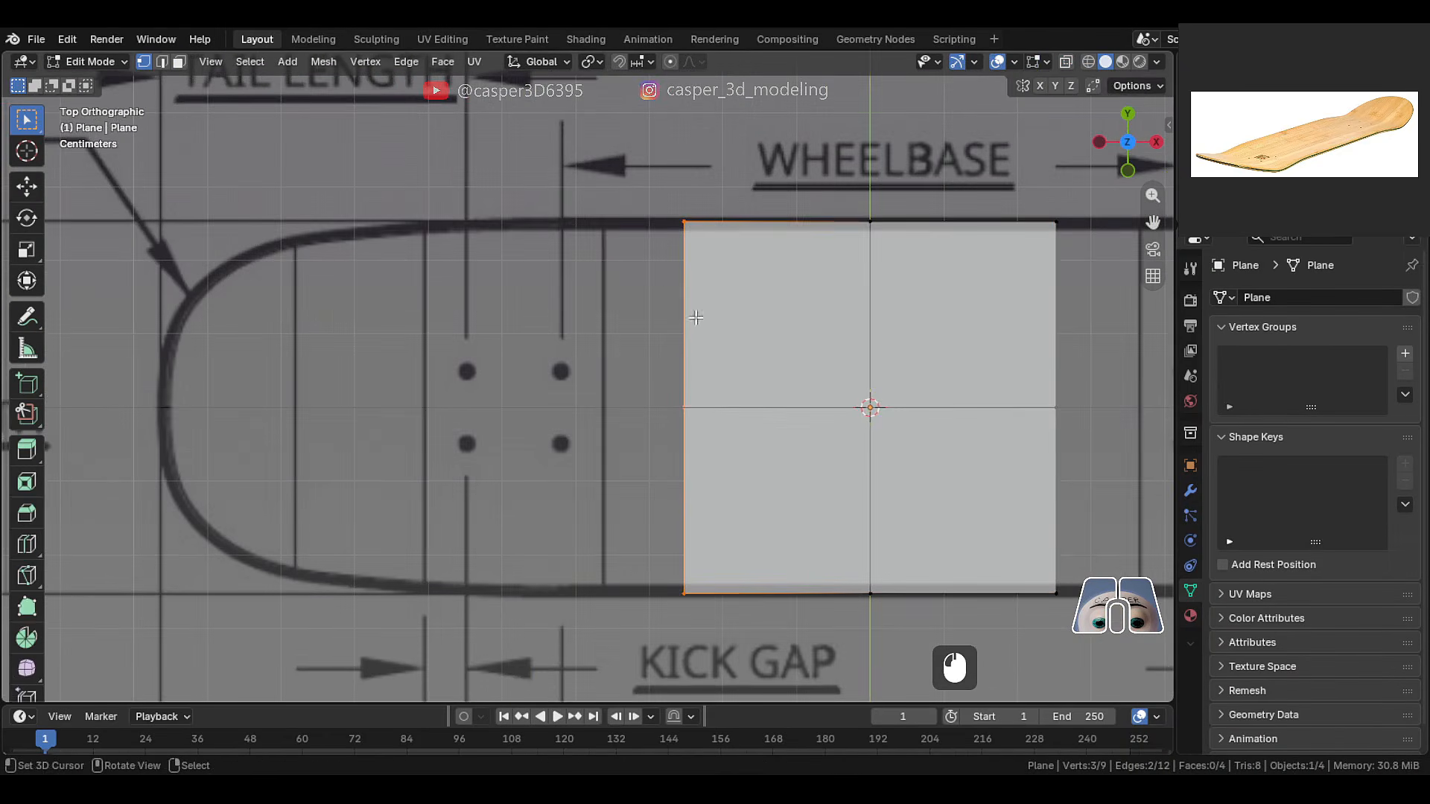
key(g)
key(x)
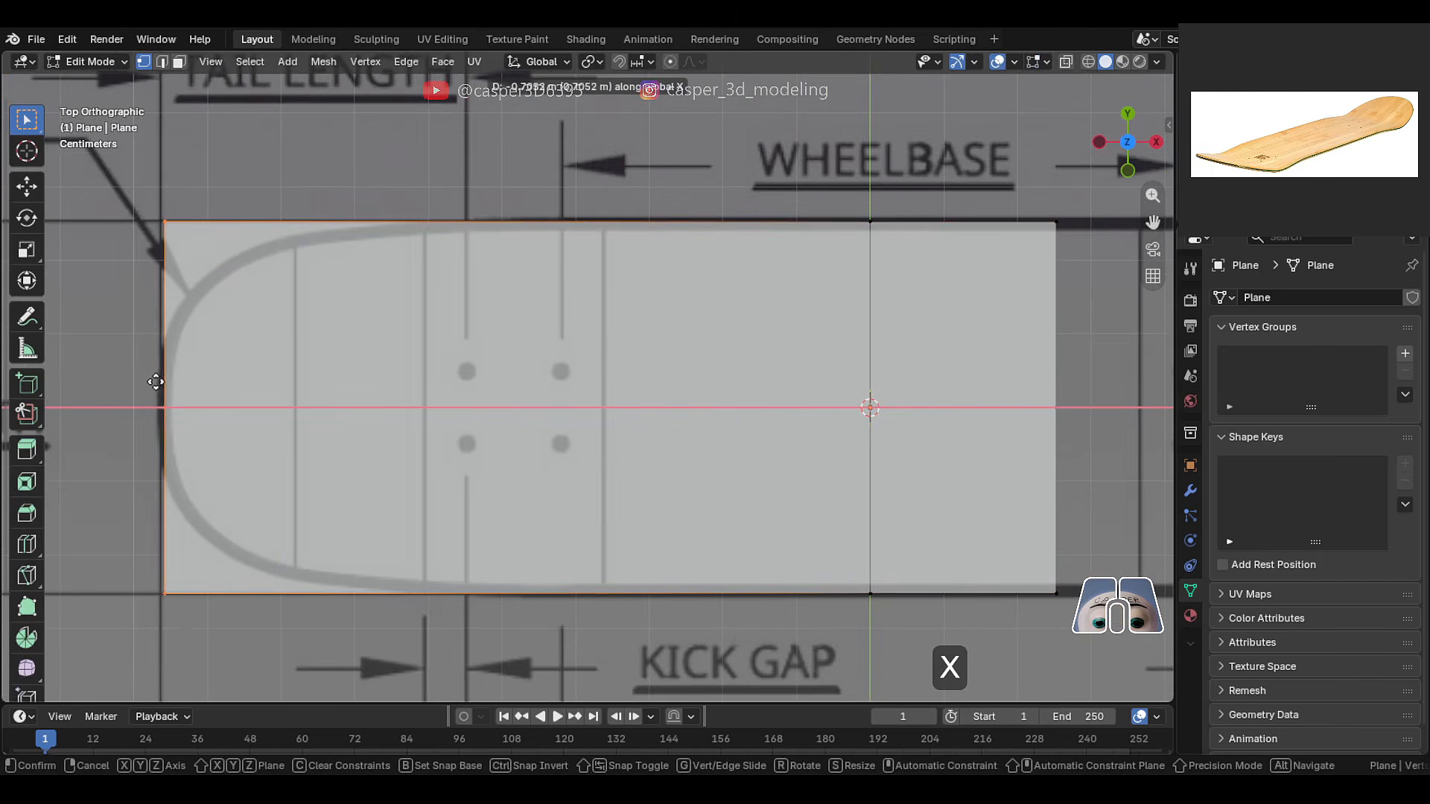
key(shift)
click(110, 373)
scroll(335, 406, down, 1)
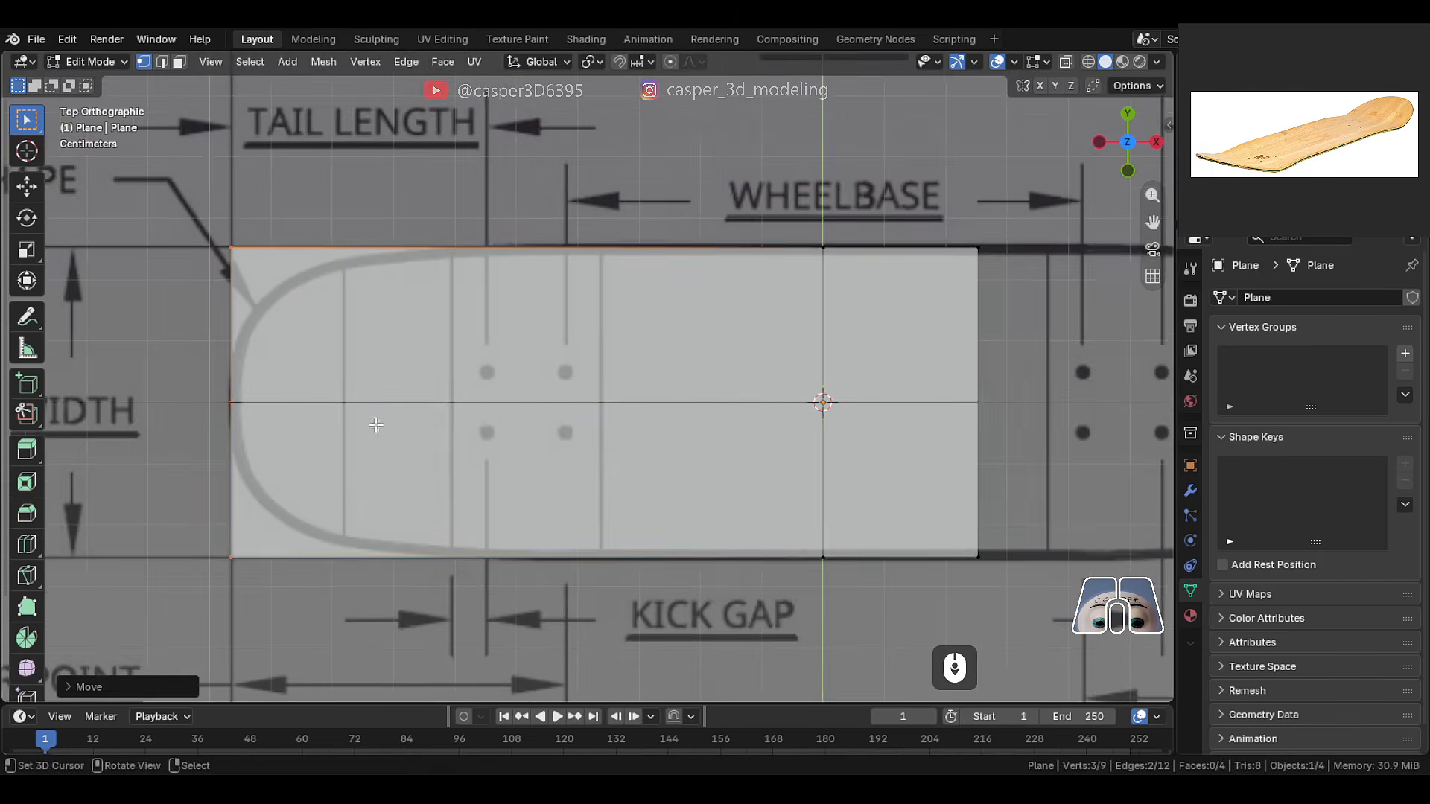
- Bevel the two tail corner vertices of the plane with 3 segments and a width of about 1.32 m
middle_drag(376, 425, 233, 464)
right_click(234, 463)
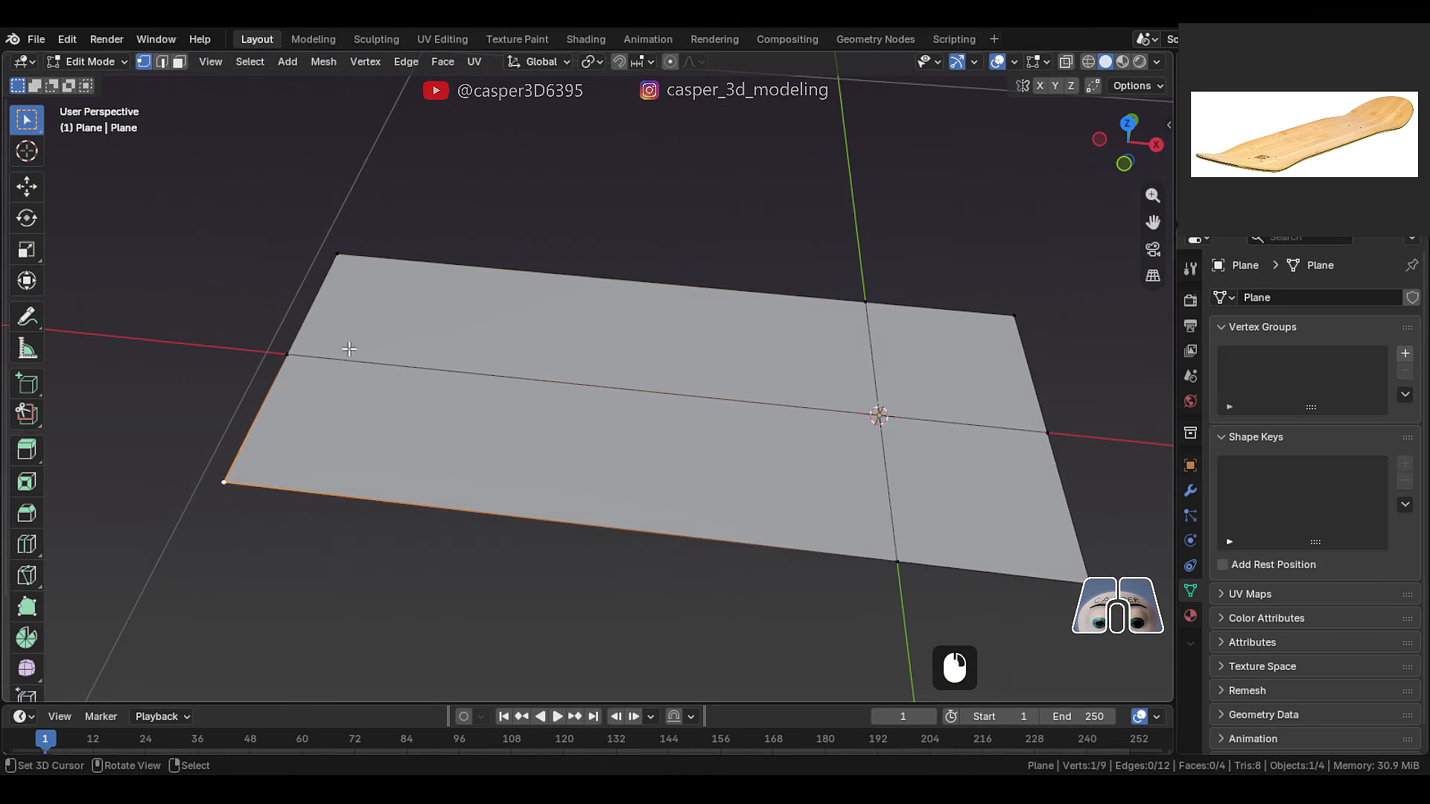
shift+right_click(327, 265)
shift+middle_drag(407, 302, 472, 343)
shift+middle_drag(408, 462, 408, 476)
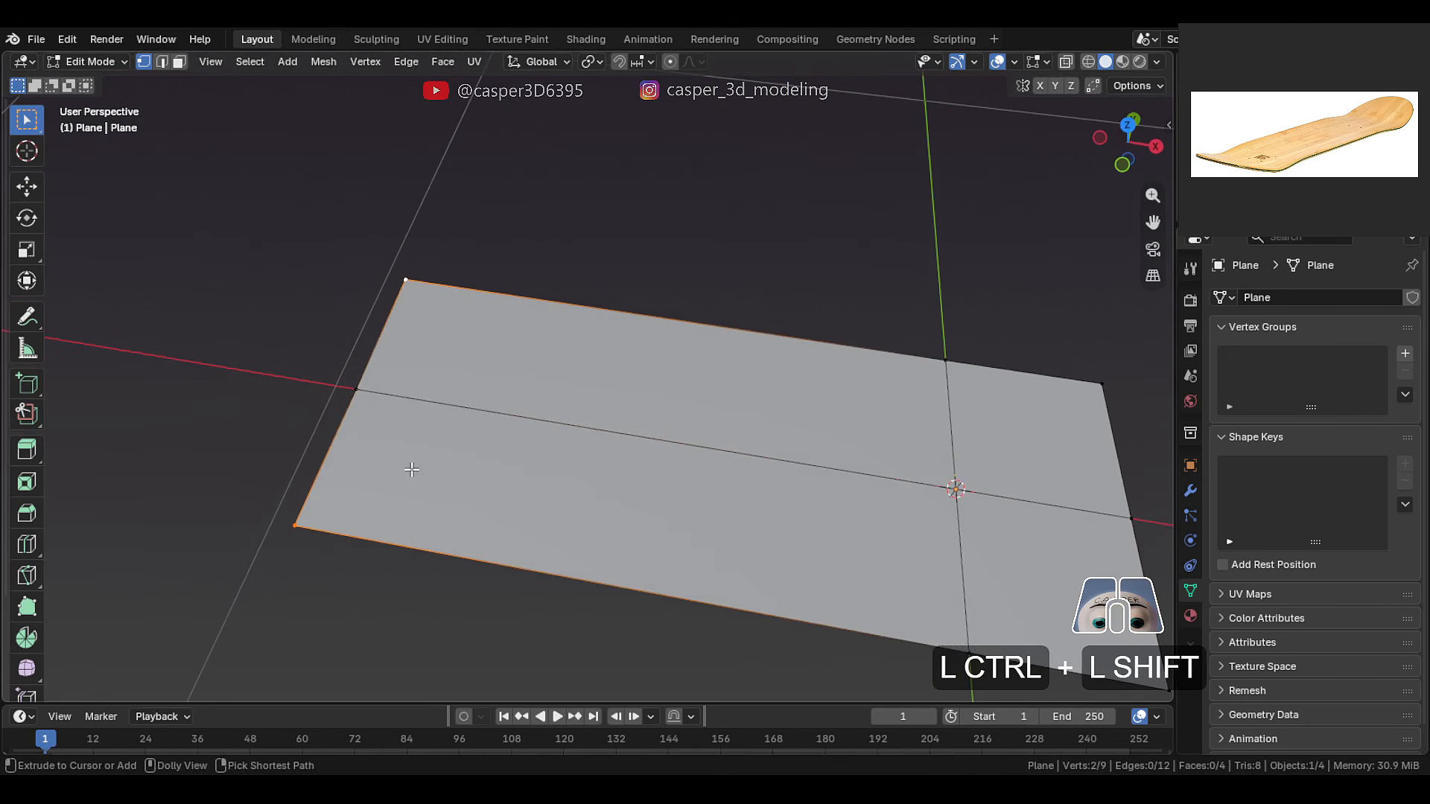
key(ctrl+shift+b)
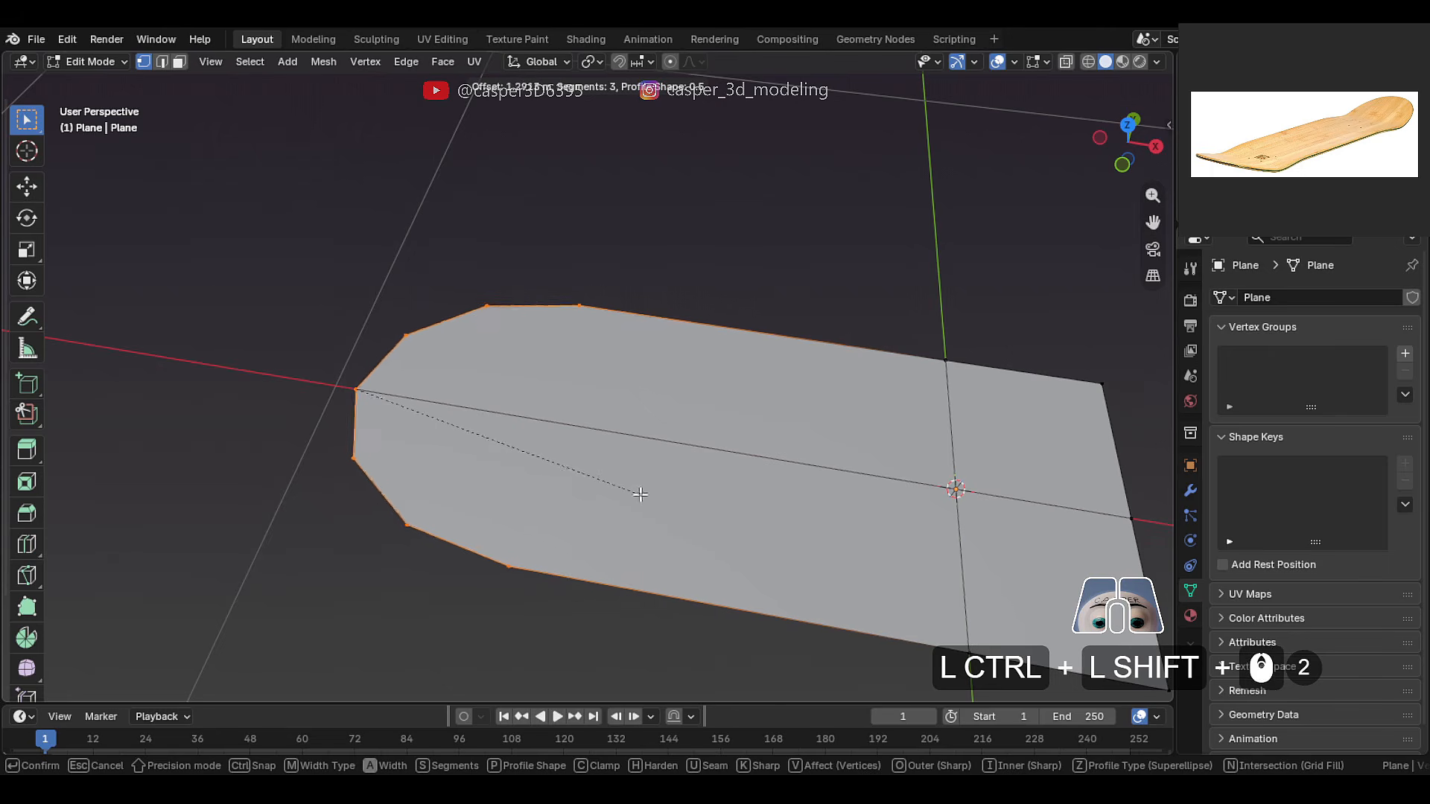
click(625, 465)
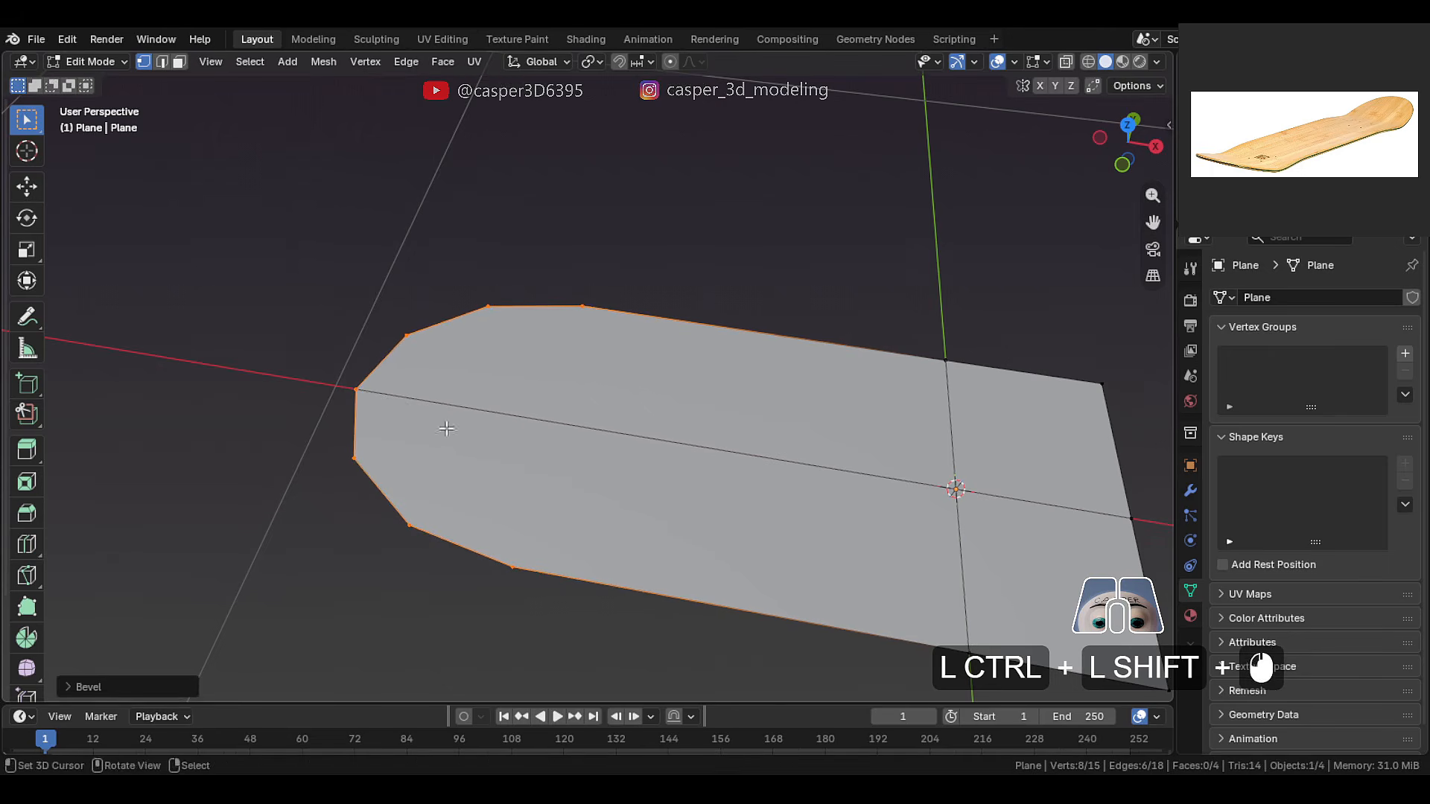
- Enable Clamp Overlap for the vertex bevel and set its segments to 4
click(64, 687)
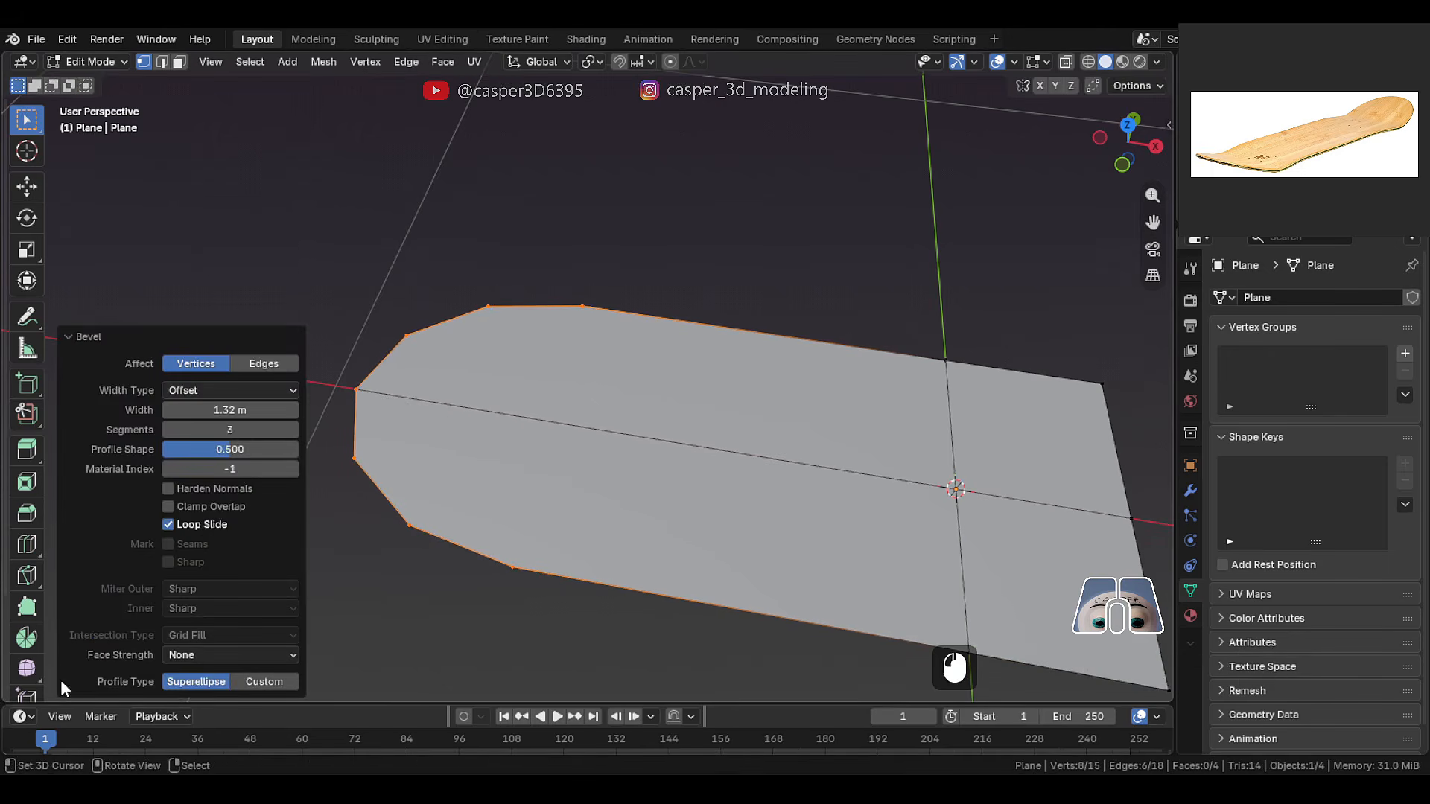
click(171, 505)
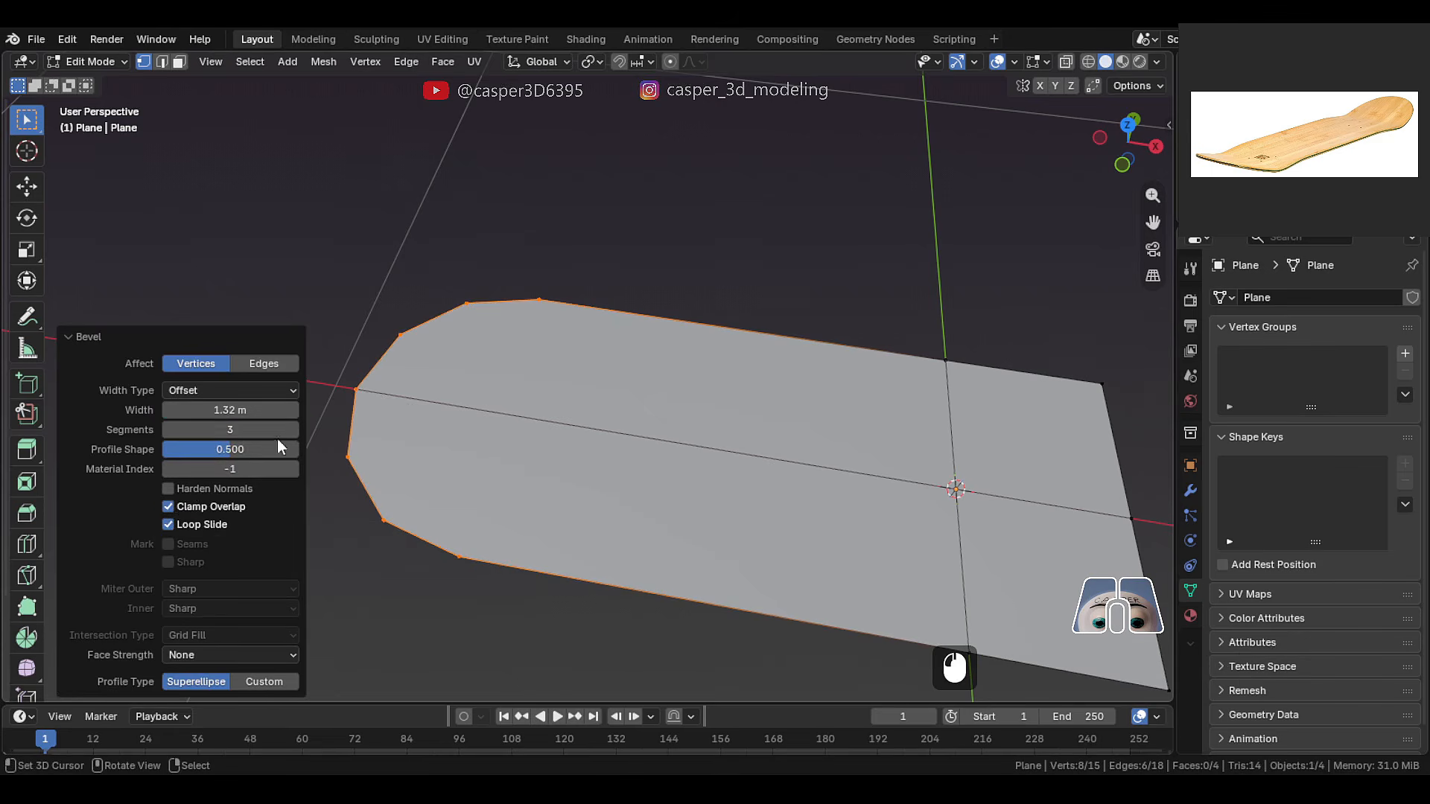
click(292, 423)
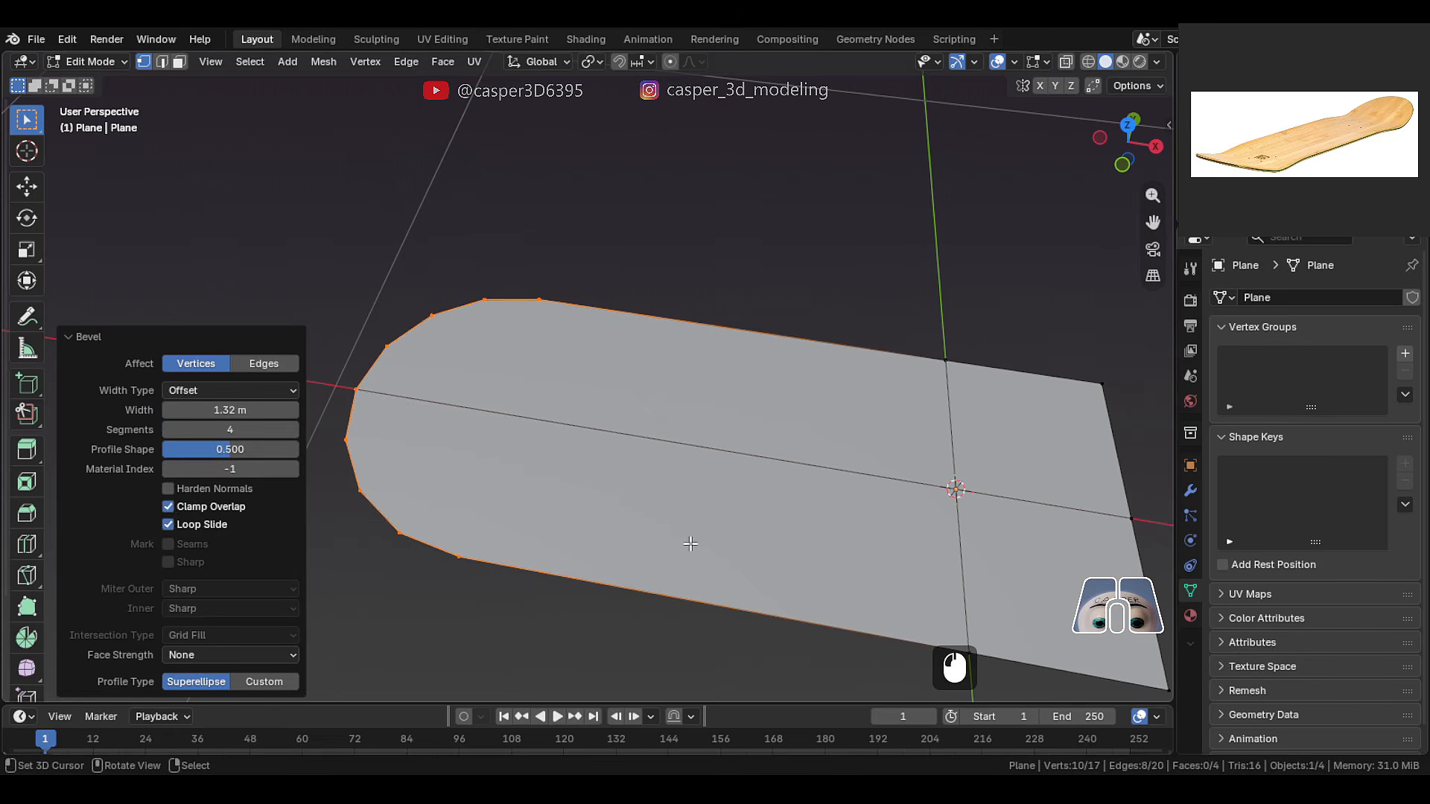
- Try to inset all faces of the rounded plane
mouse_move(691, 544)
shift+middle_down()
mouse_move(629, 514)
mouse_move(677, 530)
shift+middle_up()
middle_drag(676, 531, 785, 570)
key(a)
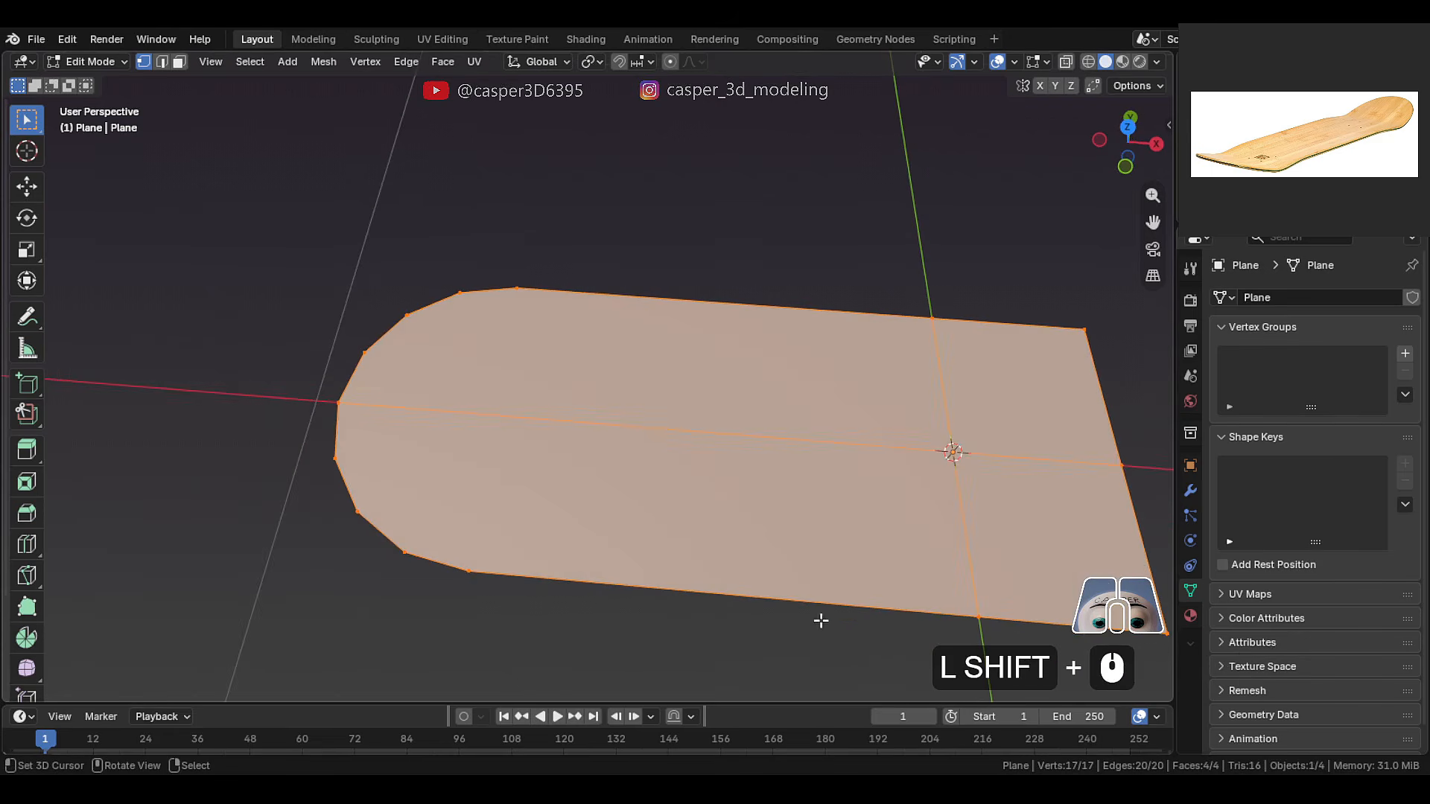
key(i)
click(846, 615)
key(ctrl+z)
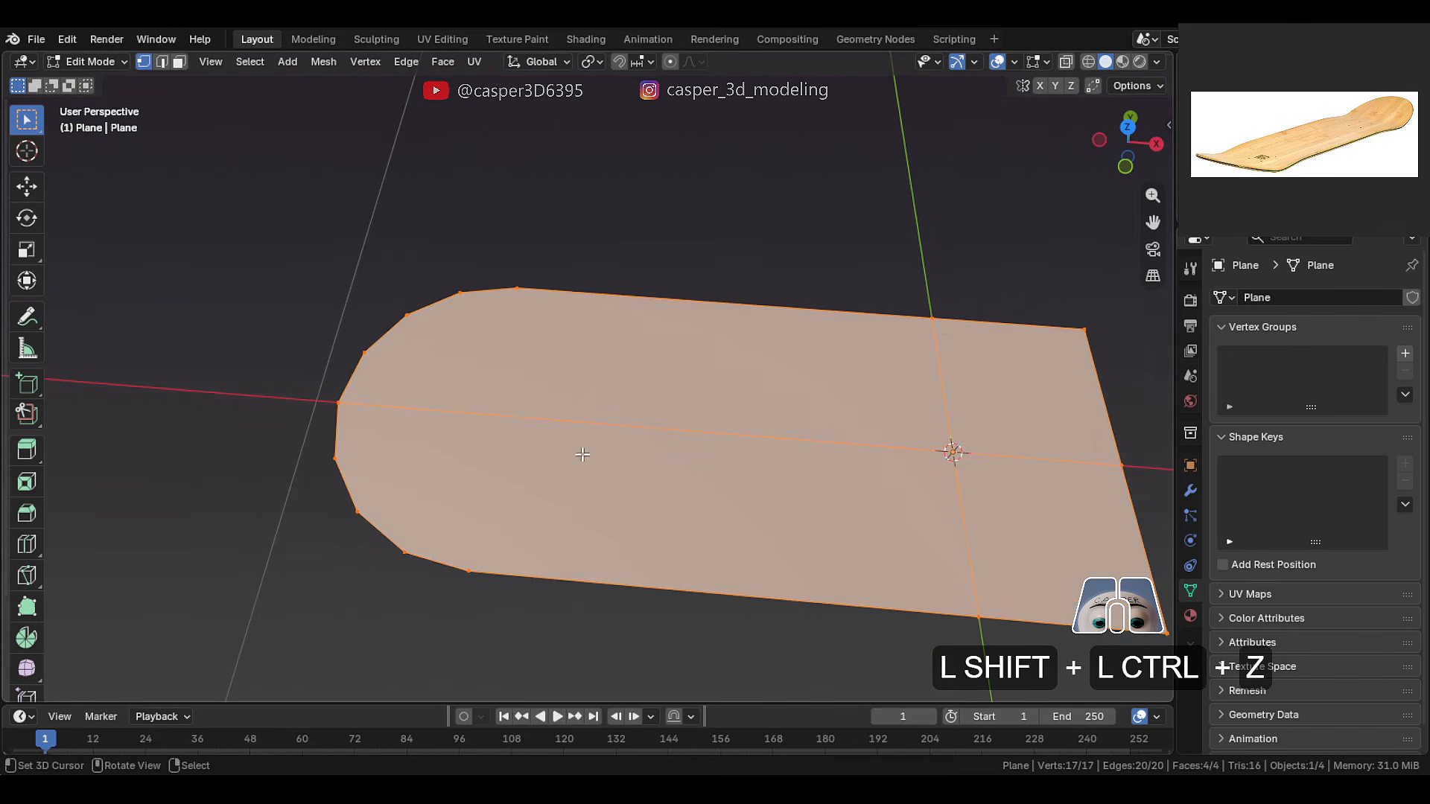
- Enable Auto Merge Vertices and merge all vertices of the plane by distance with a threshold of 0.0001 m
shift+click(1092, 86)
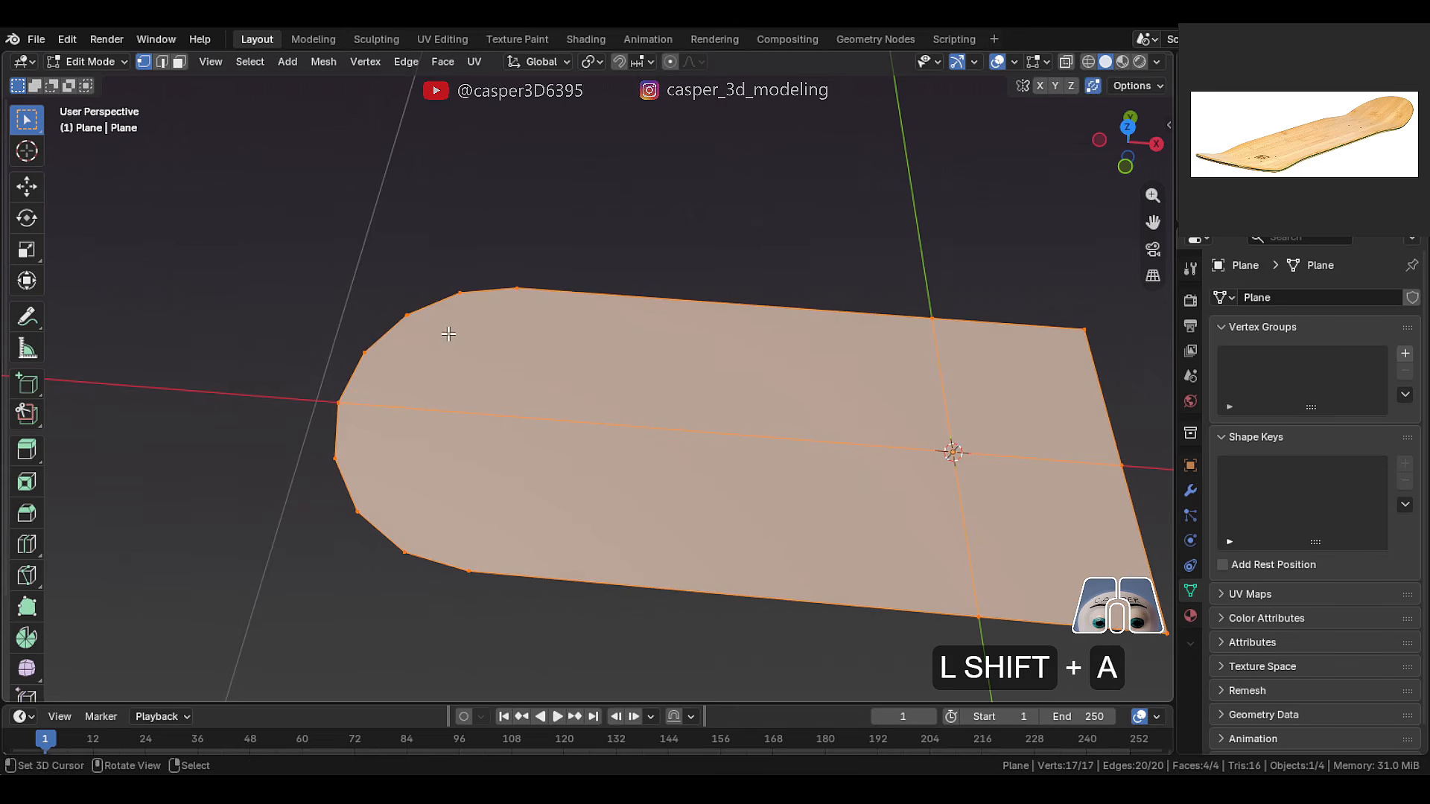
key(alt+m)
shift+click(434, 396)
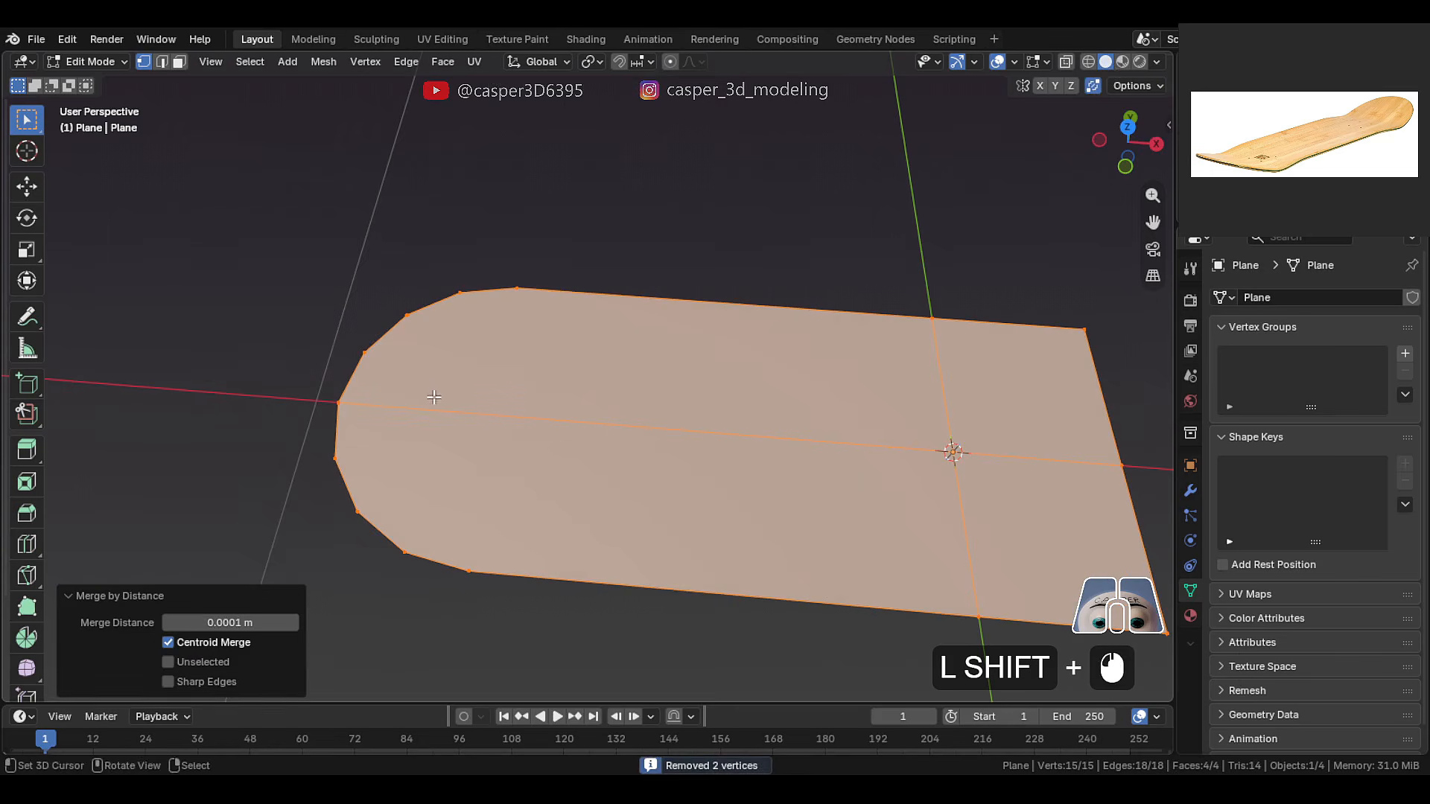
- Inset all faces of the rounded plane to form a border band along its outline
key(i)
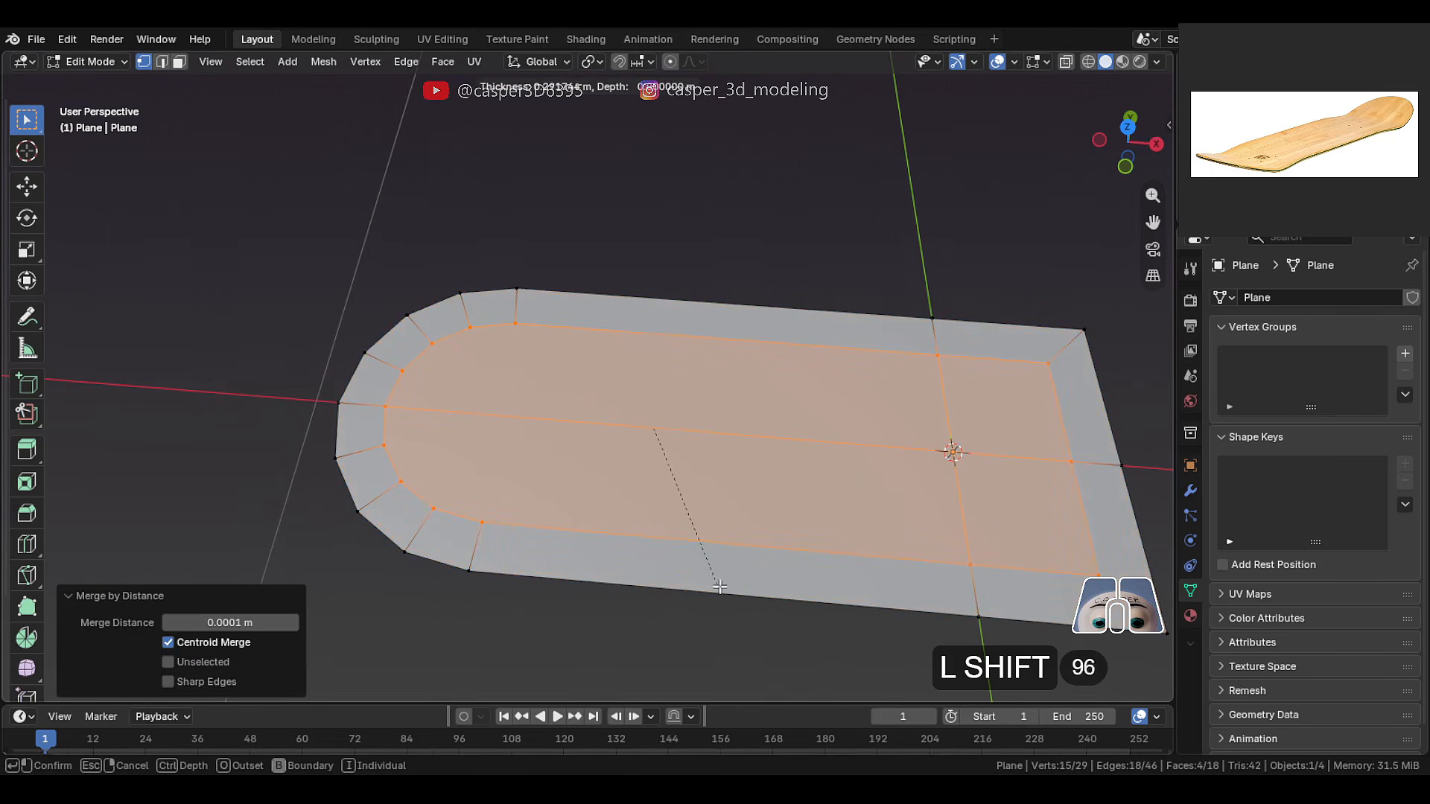
click(708, 534)
middle_drag(689, 529, 700, 538)
scroll(700, 537, up, 1)
- Connect the two pairs of opposite inset vertices at the start of the tail curve with straight cross edges
right_click(491, 528)
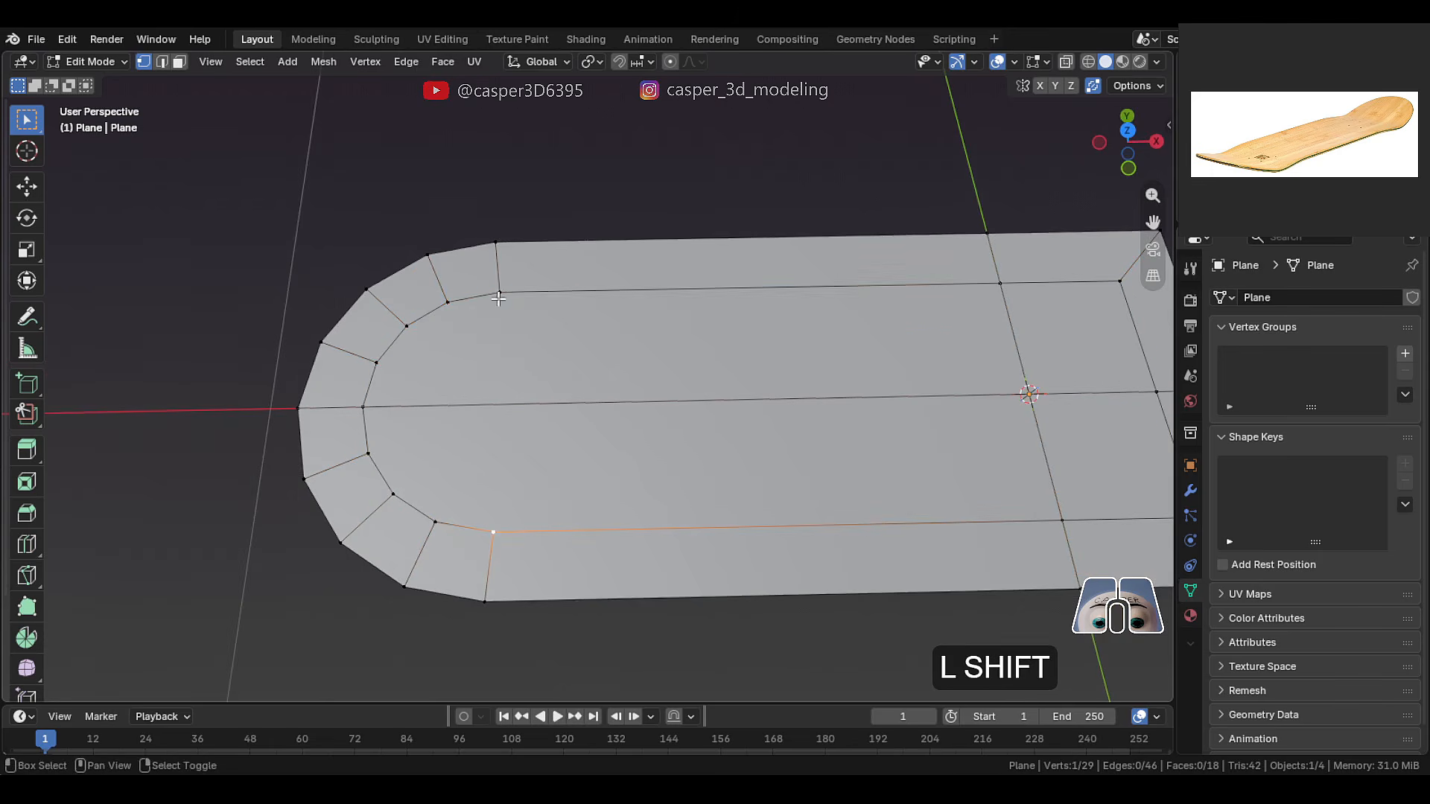
shift+right_click(499, 299)
key(j)
right_click(431, 508)
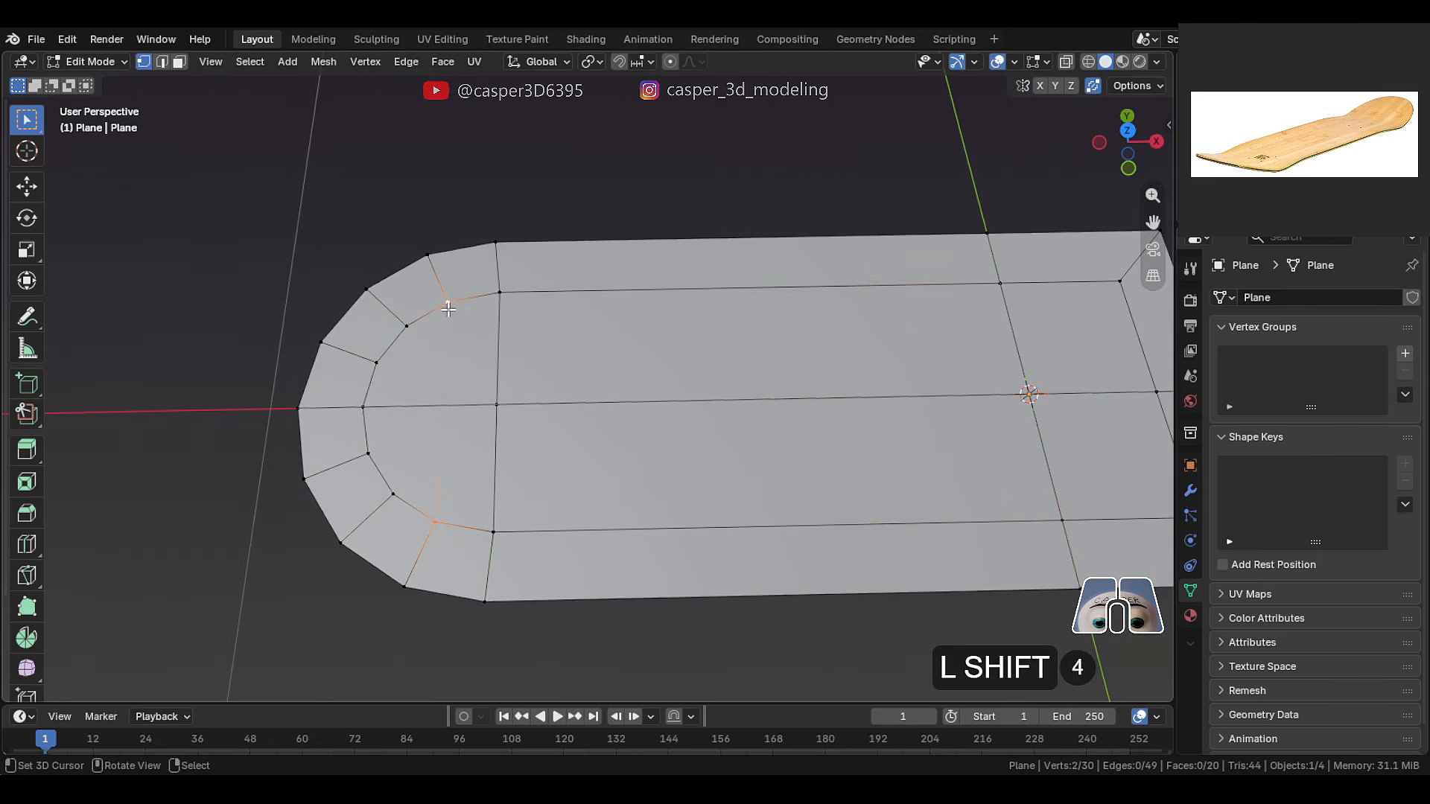
key(j)
- Add one centred lengthwise loop cut in the lower half and connect its tail end to the nearest inset vertex
key(ctrl+r)
click(447, 443)
right_click(446, 443)
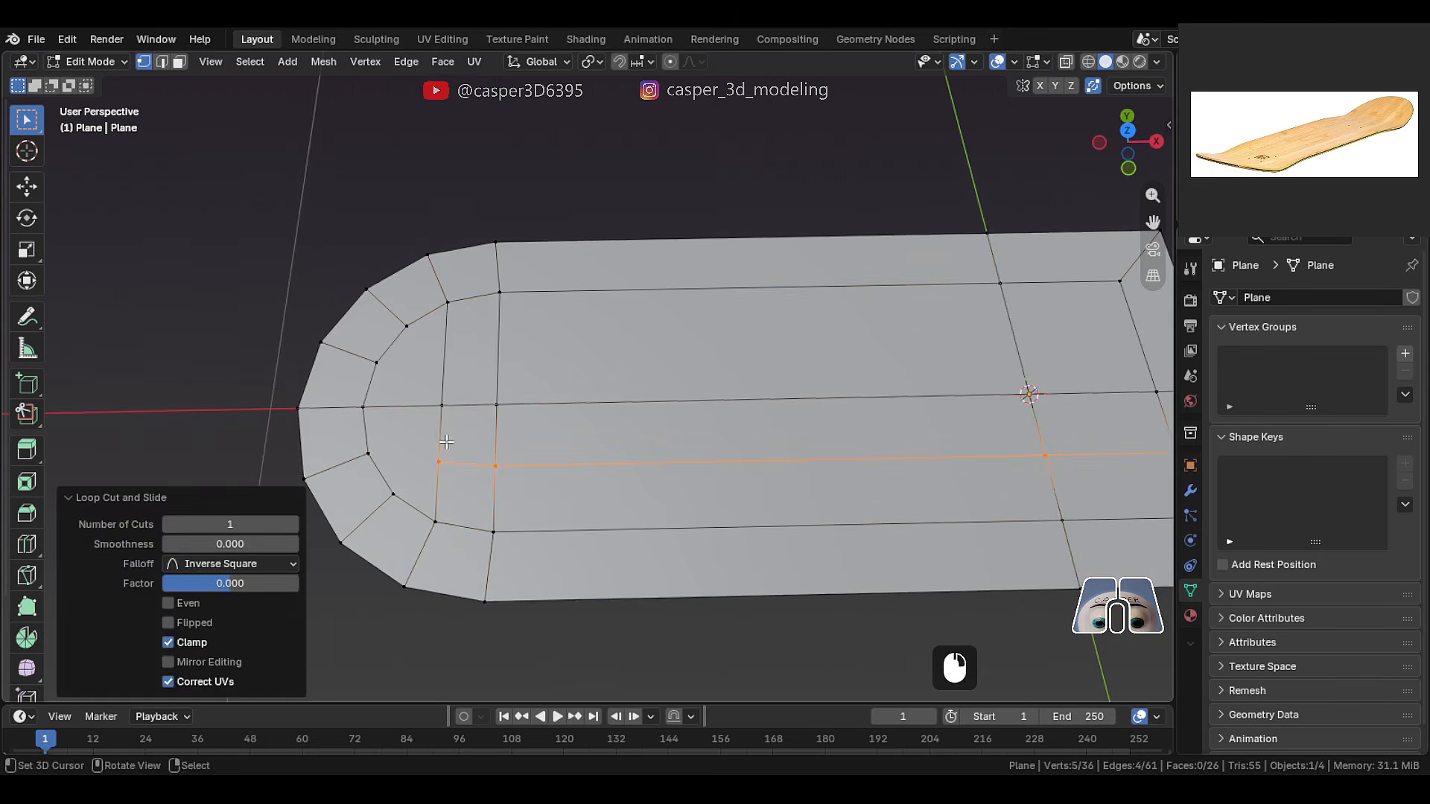
right_click(368, 453)
shift+right_click(438, 460)
key(j)
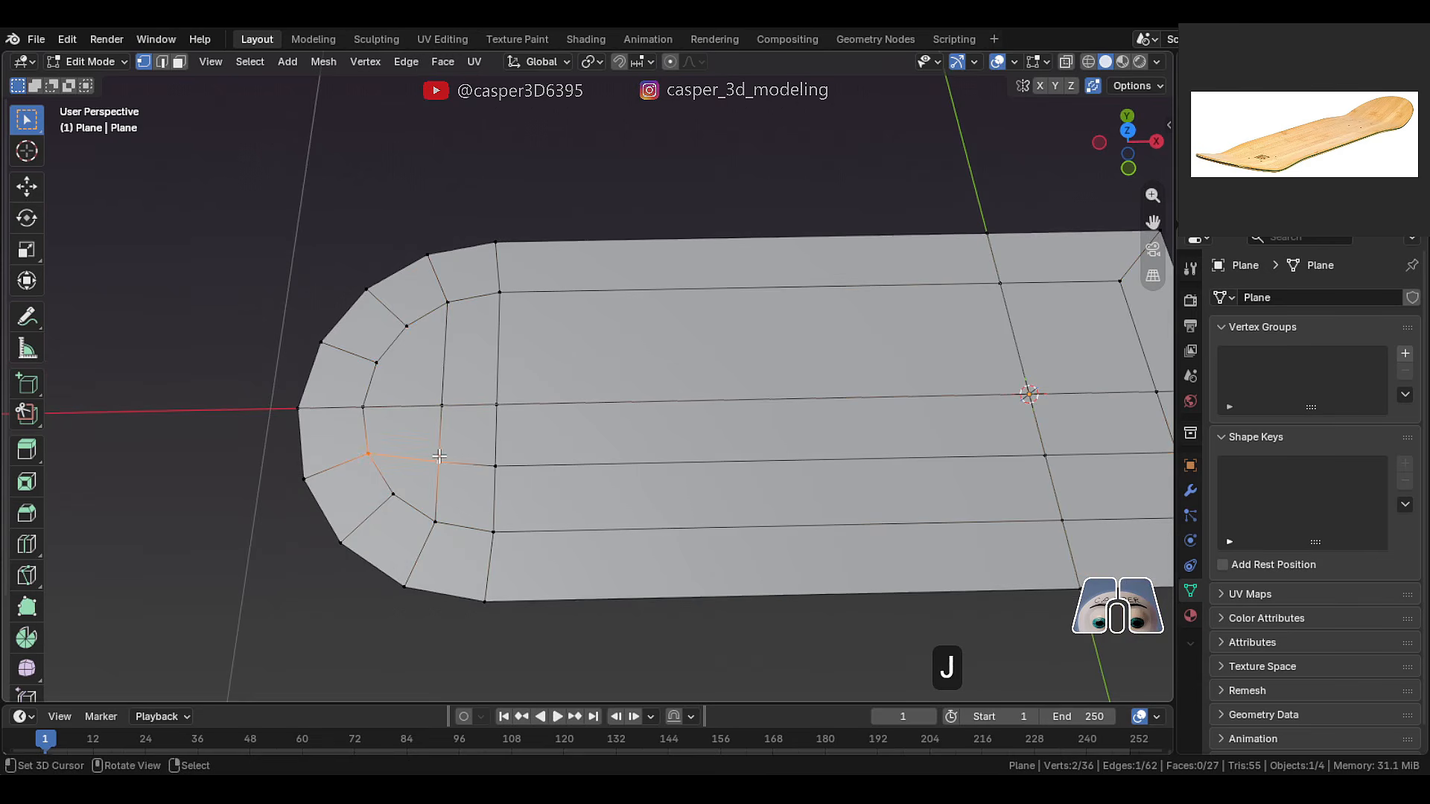
- Slide the centre-line vertex of the tail's cross edge slightly along its edge
shift+middle_drag(440, 457, 480, 462)
right_click(484, 411)
key(shift+v)
click(473, 406)
right_click(482, 467)
- Add seven evenly spaced loop cuts across the deck between the tail curve and the world Y axis
scroll(713, 438, down, 2)
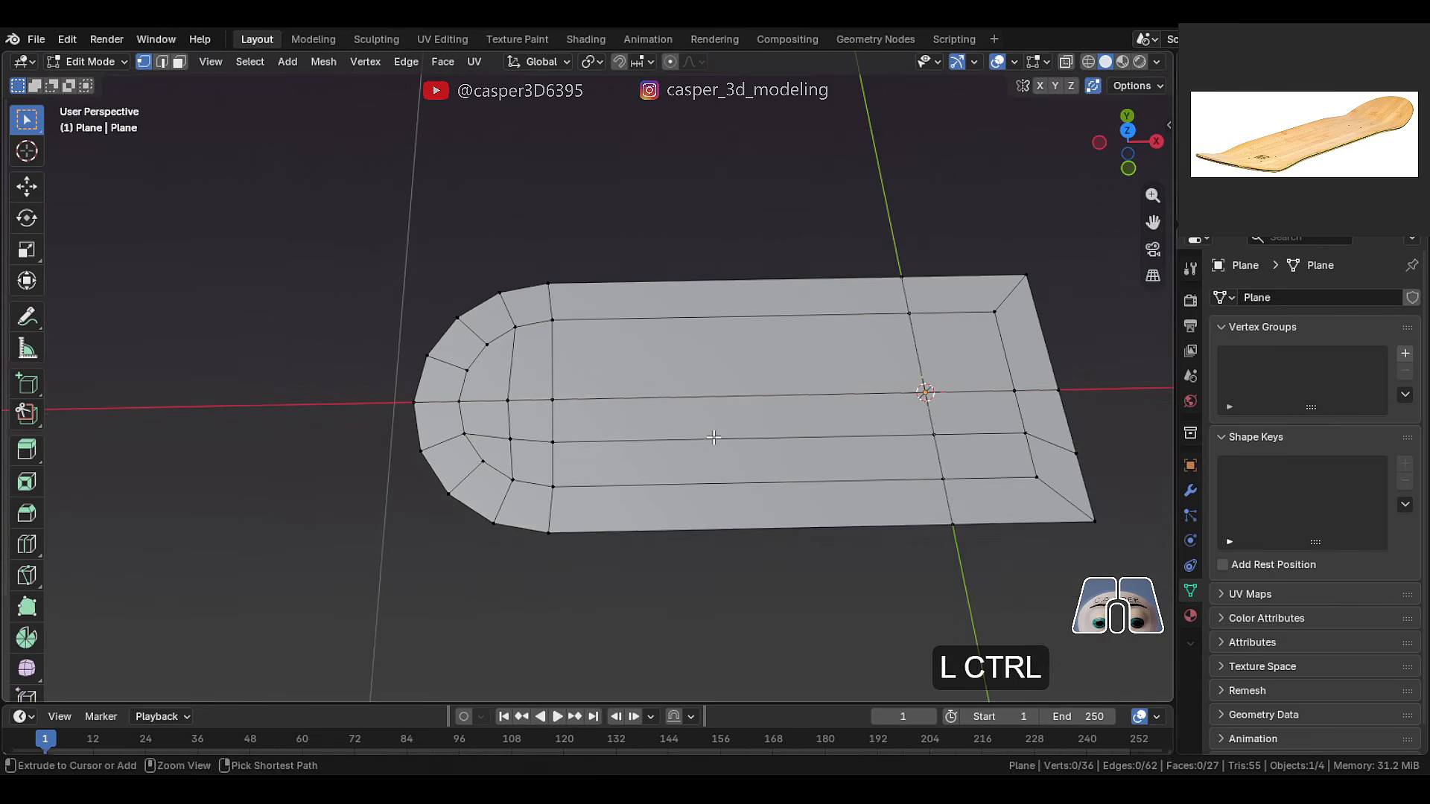
key(ctrl+r)
scroll(713, 438, up, 1)
scroll(714, 438, up, 5)
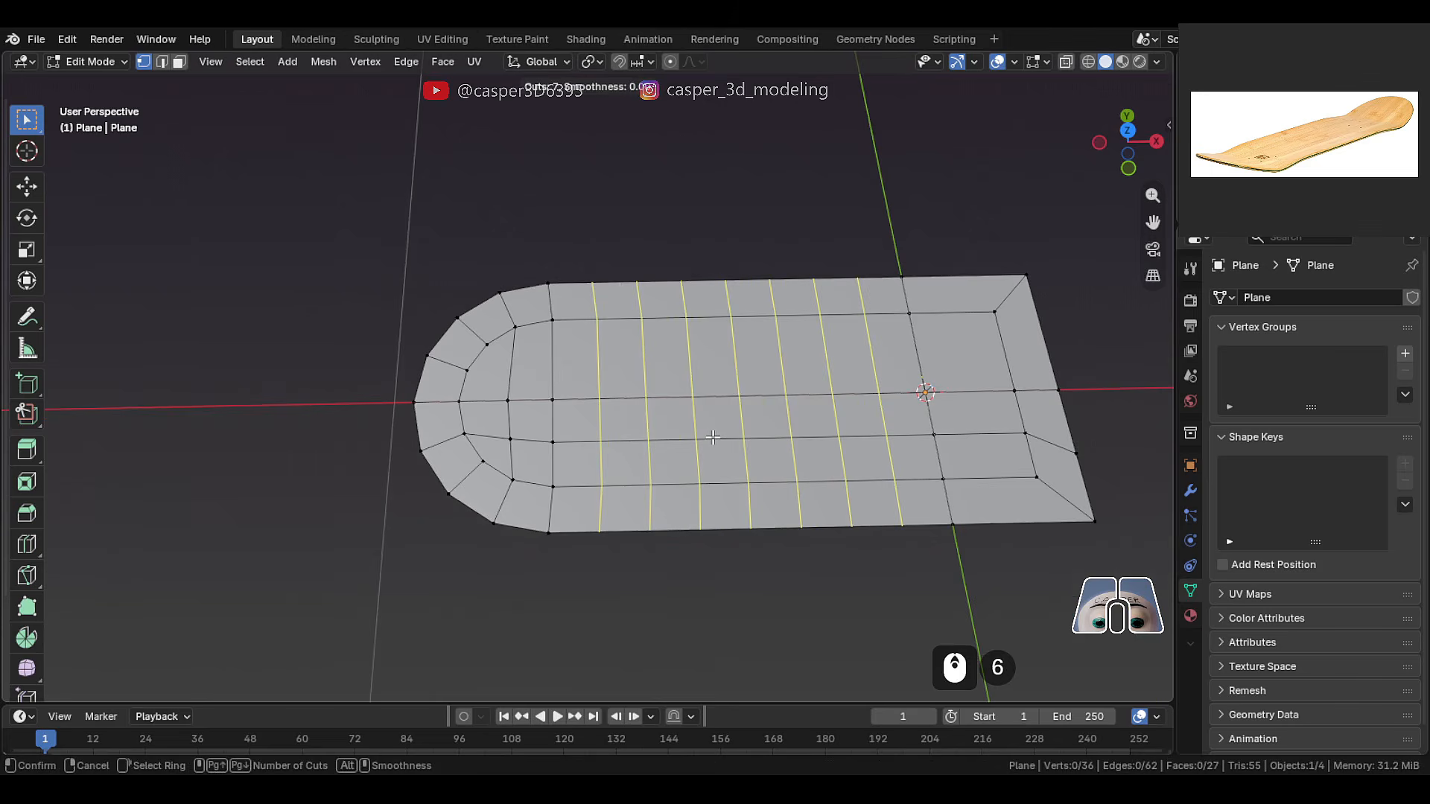
click(715, 438)
right_click(759, 452)
- Symmetrize the whole mesh in the -X to +X direction
middle_drag(760, 453, 787, 444)
shift+middle_drag(857, 417, 815, 400)
key(a)
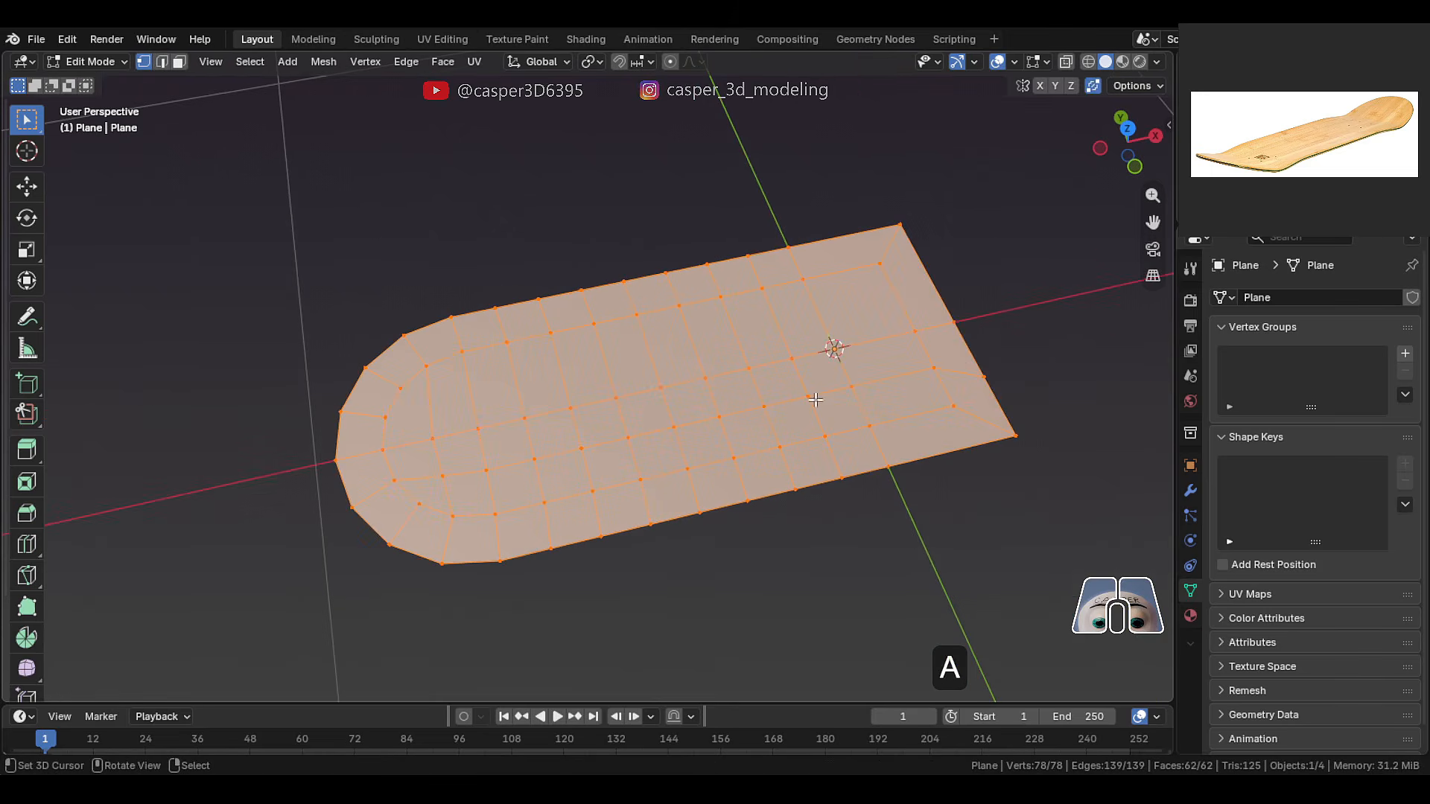
click(323, 62)
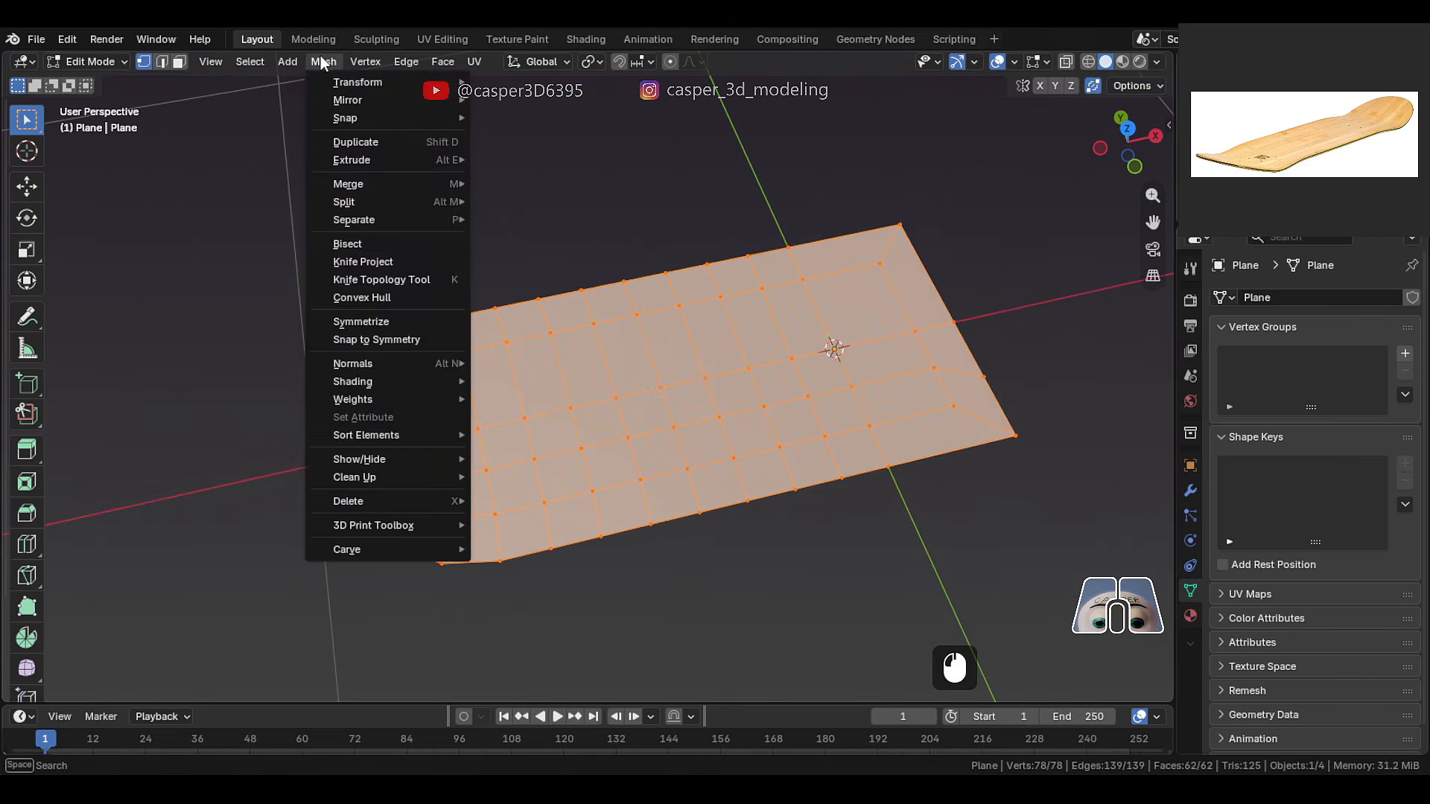
click(429, 322)
- Symmetrize the whole mesh again in the -Y to +Y direction and deselect everything
scroll(428, 312, down, 3)
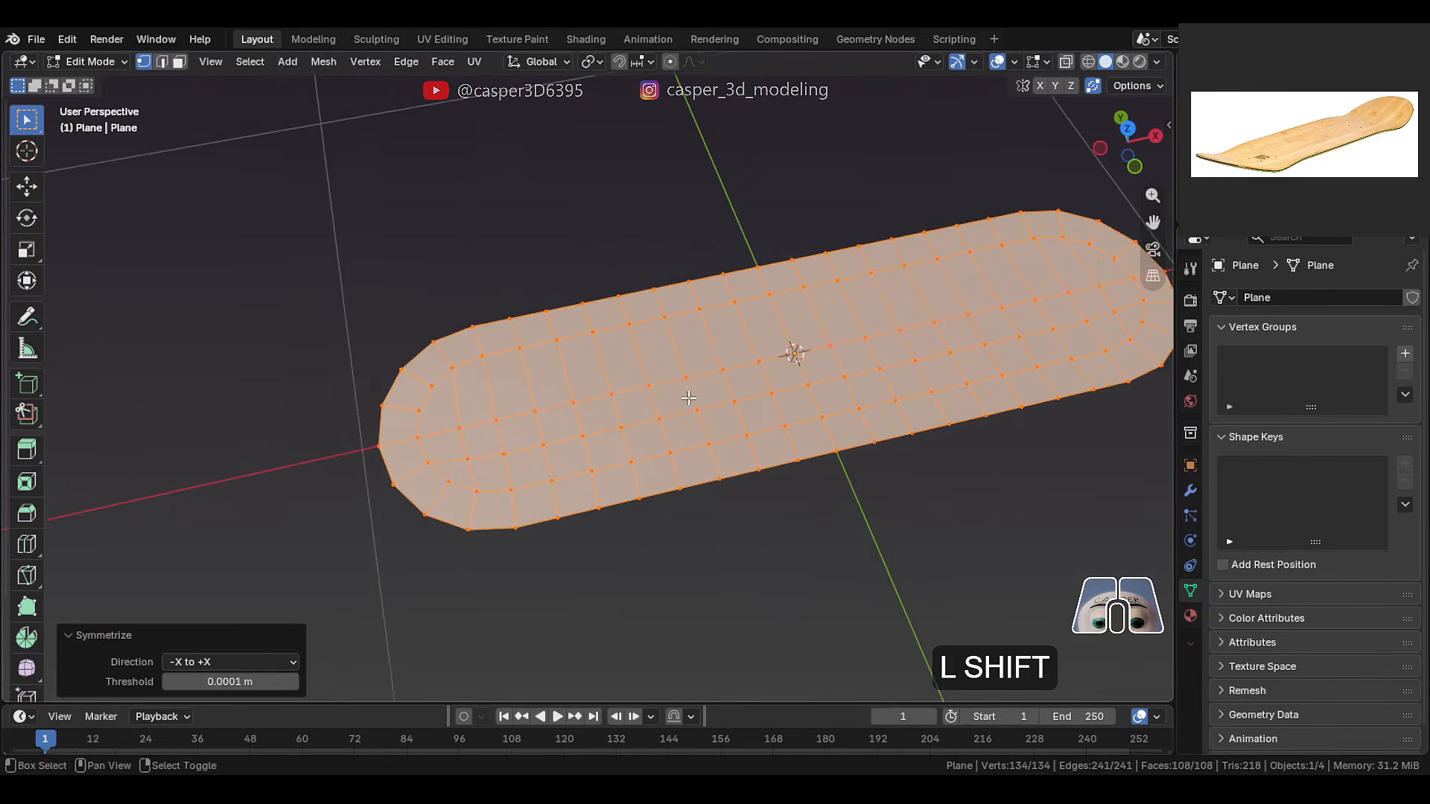
shift+middle_drag(726, 403, 683, 431)
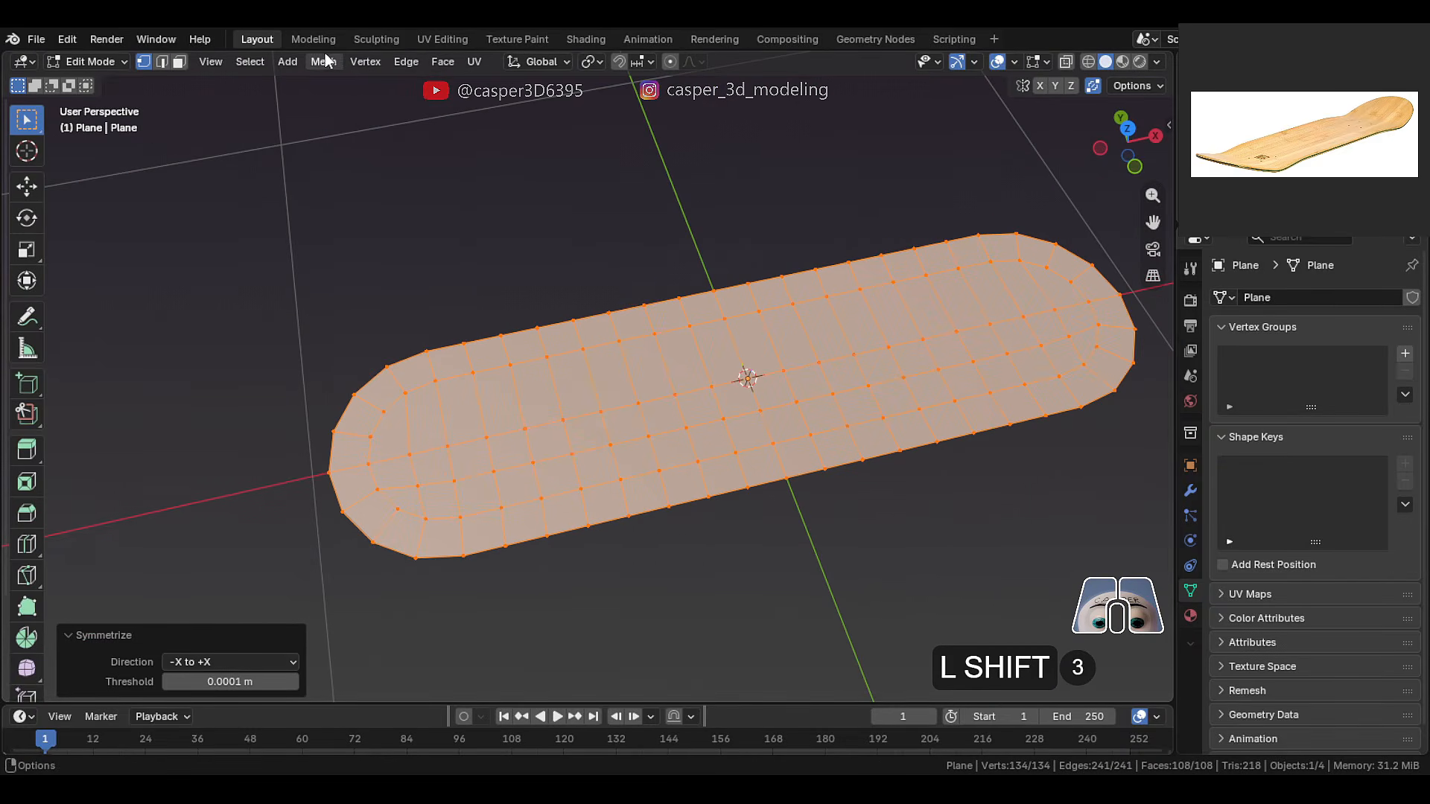
click(324, 61)
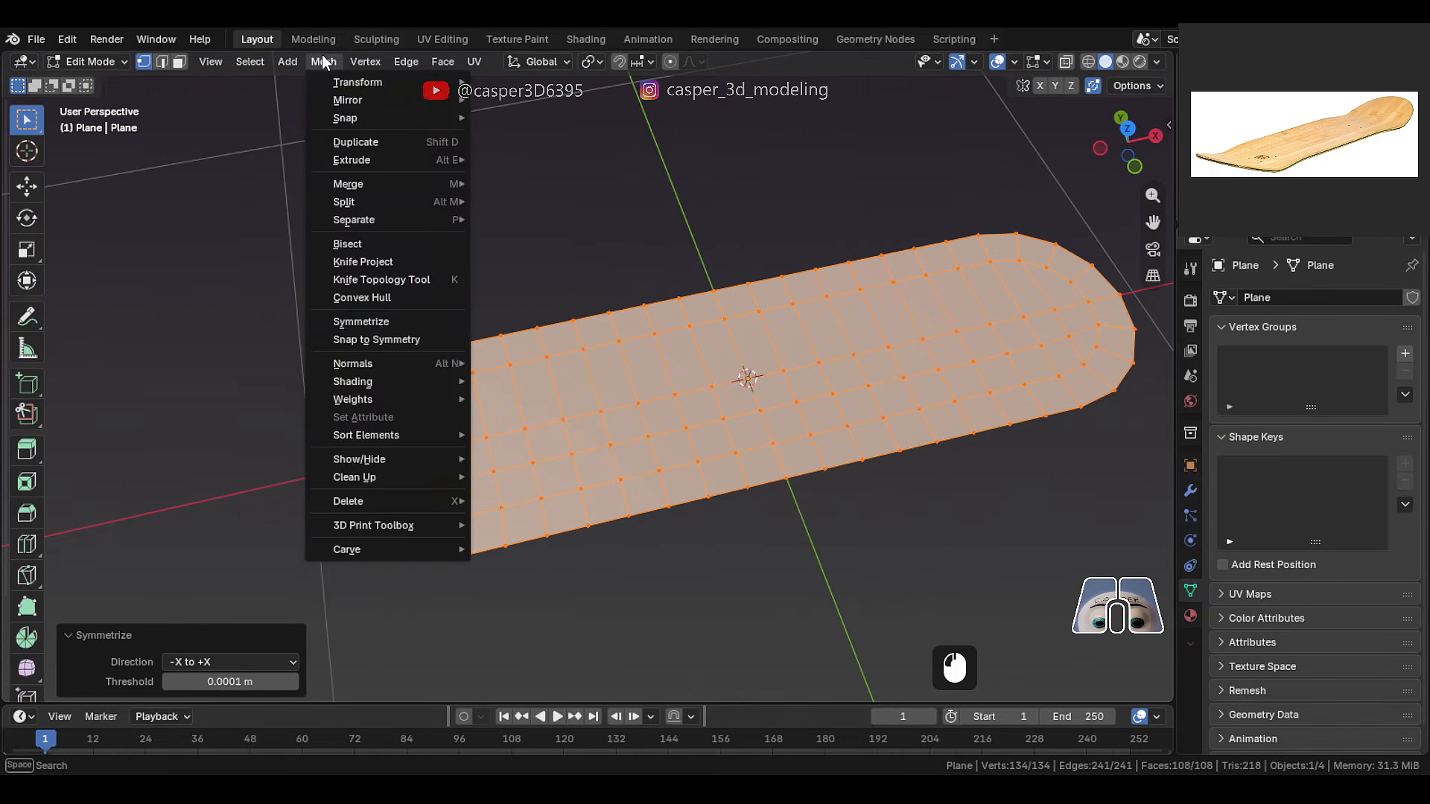
click(452, 322)
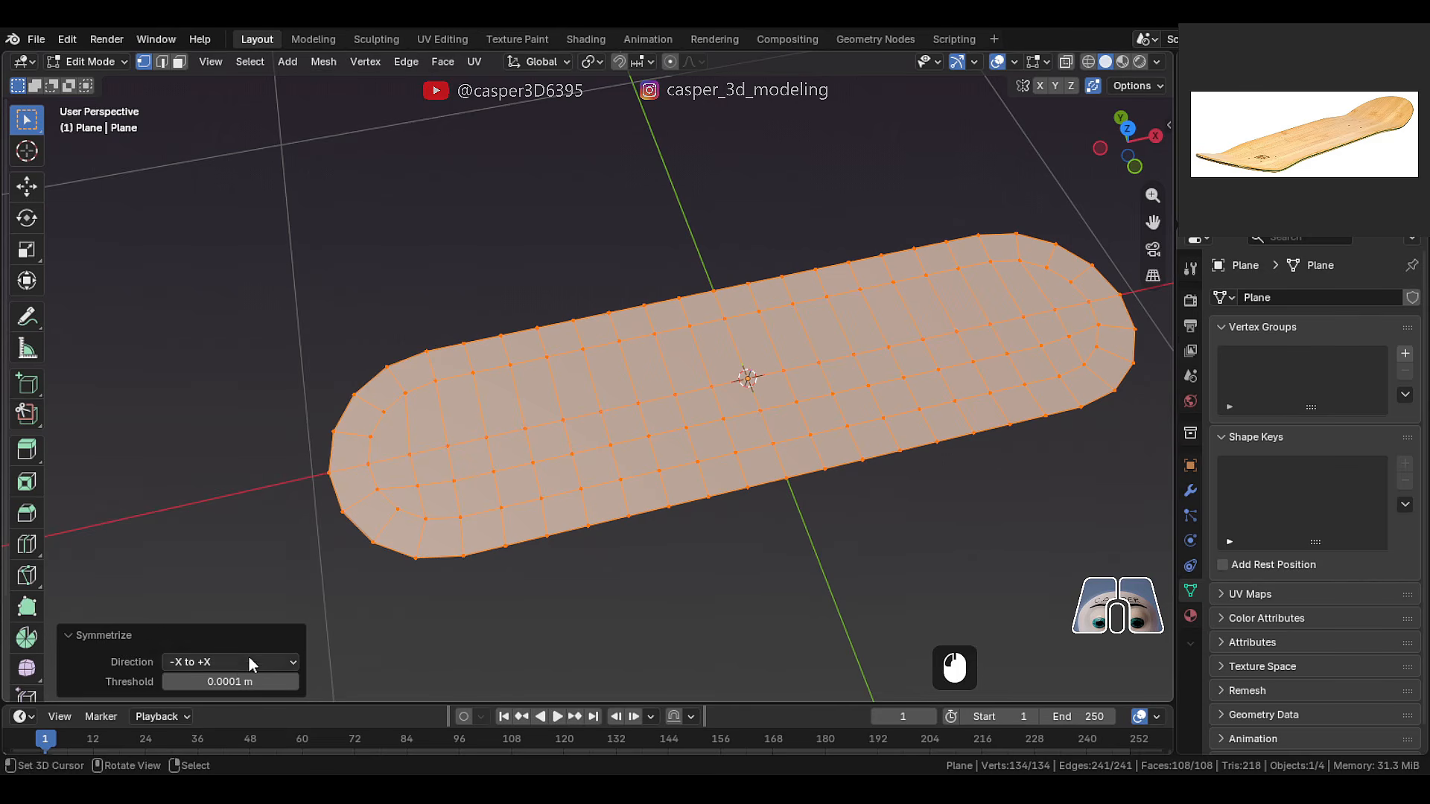
click(248, 658)
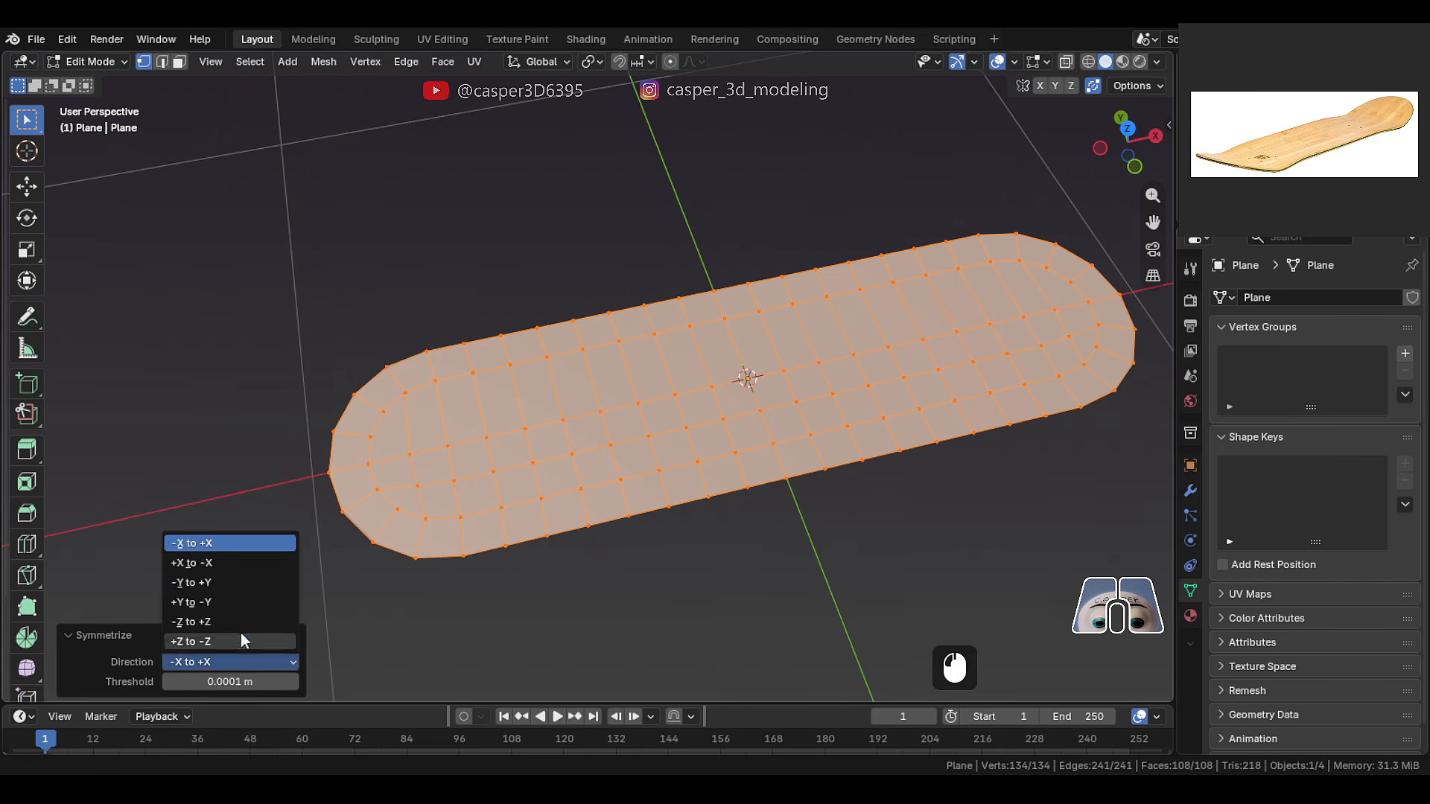
click(252, 582)
click(572, 205)
middle_drag(571, 204, 558, 421)
key(Tab)
key(Tab)
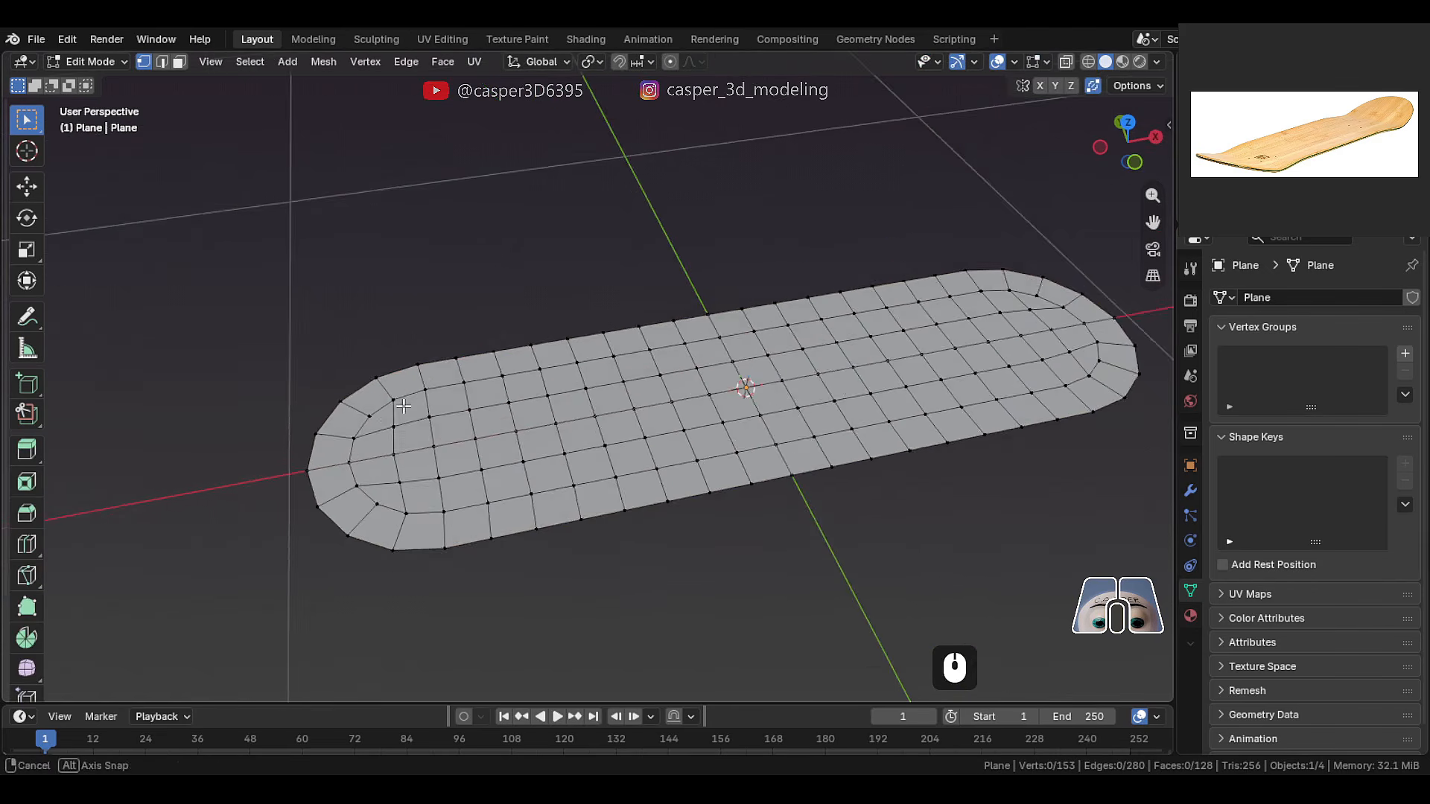
- Try to raise the cross edge loop near the tail along the Z axis
scroll(313, 462, up, 4)
right_click(326, 471)
scroll(328, 473, down, 1)
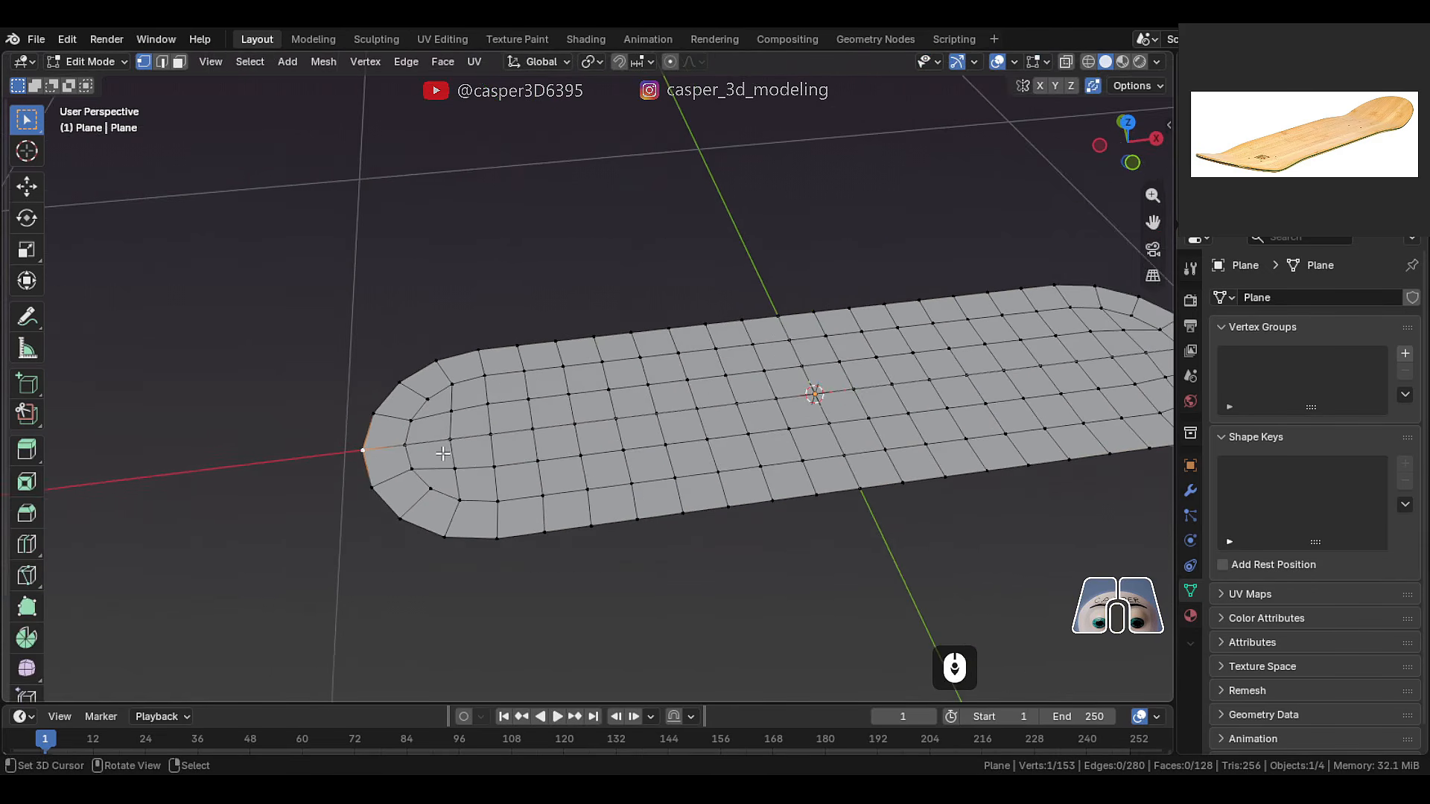
shift+middle_drag(372, 470, 337, 473)
middle_drag(337, 474, 342, 441)
alt+right_click(450, 461)
key(g)
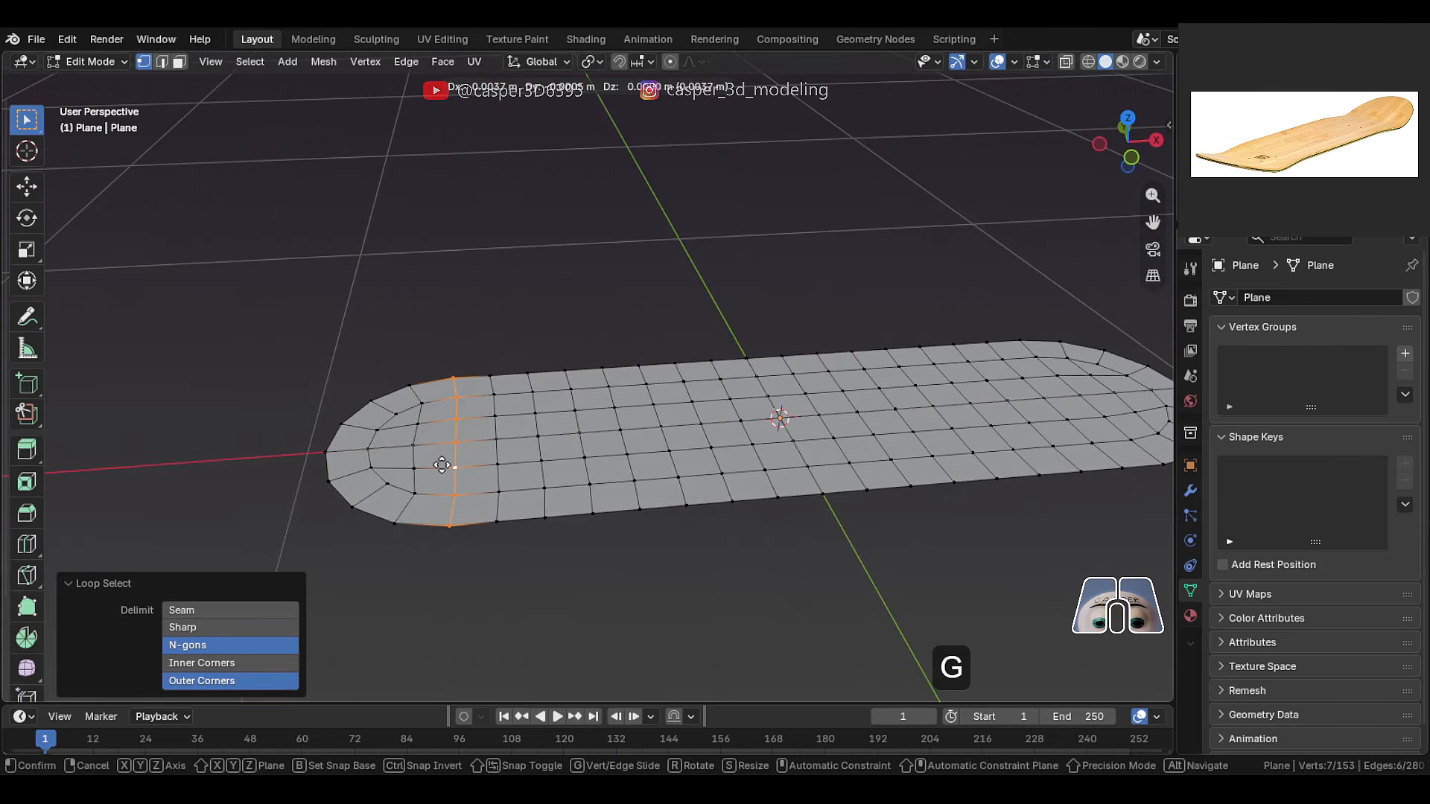
key(z)
right_click(441, 430)
- Try to move the tail's cross edge loop to the blueprint's side profile in front view
key(KP_1)
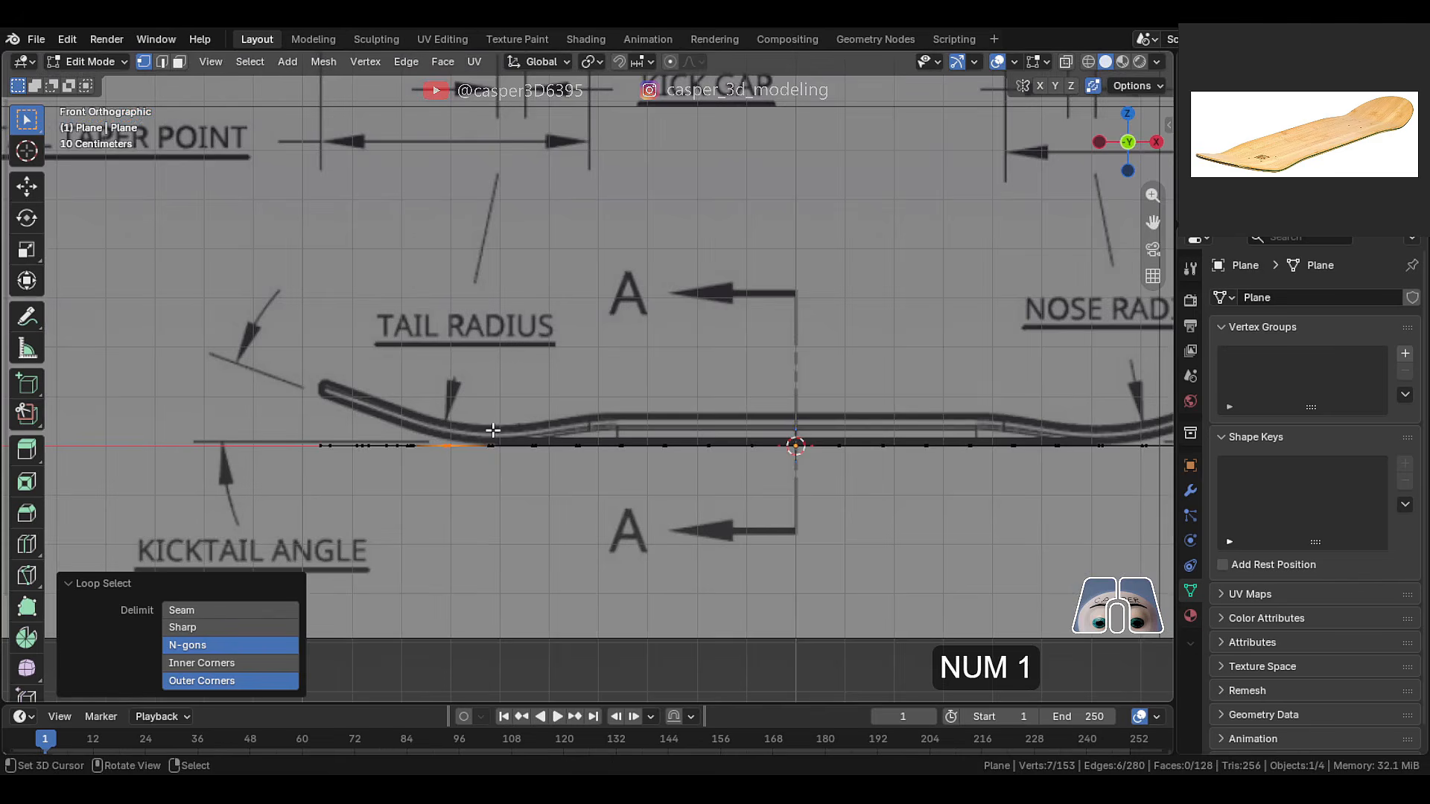
scroll(493, 430, up, 2)
key(g)
click(522, 408)
scroll(522, 409, down, 1)
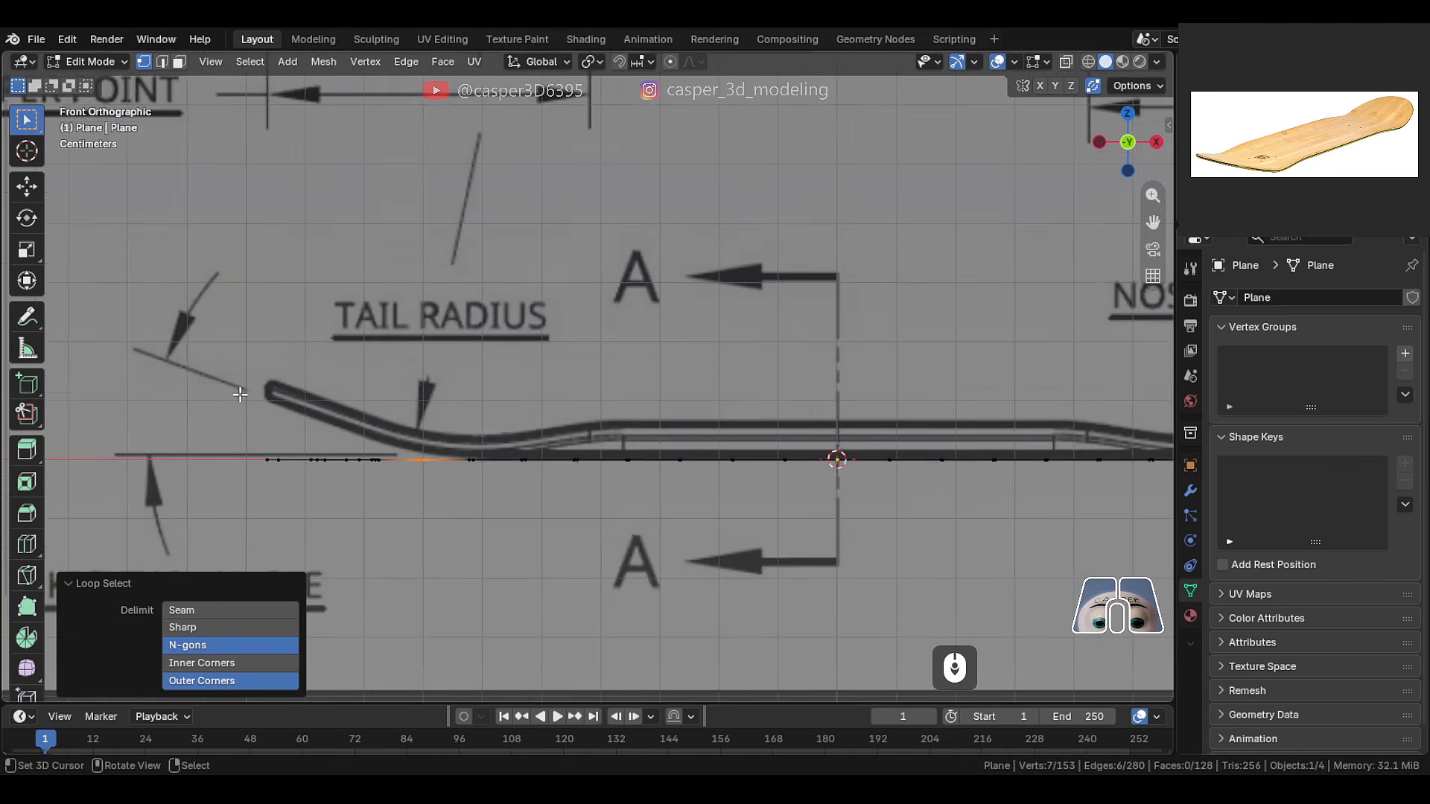
scroll(240, 395, down, 1)
middle_drag(487, 301, 484, 384)
- Try to raise the tail tip vertex about 0.27 m on Z using proportional editing with Sharp falloff
right_click(324, 441)
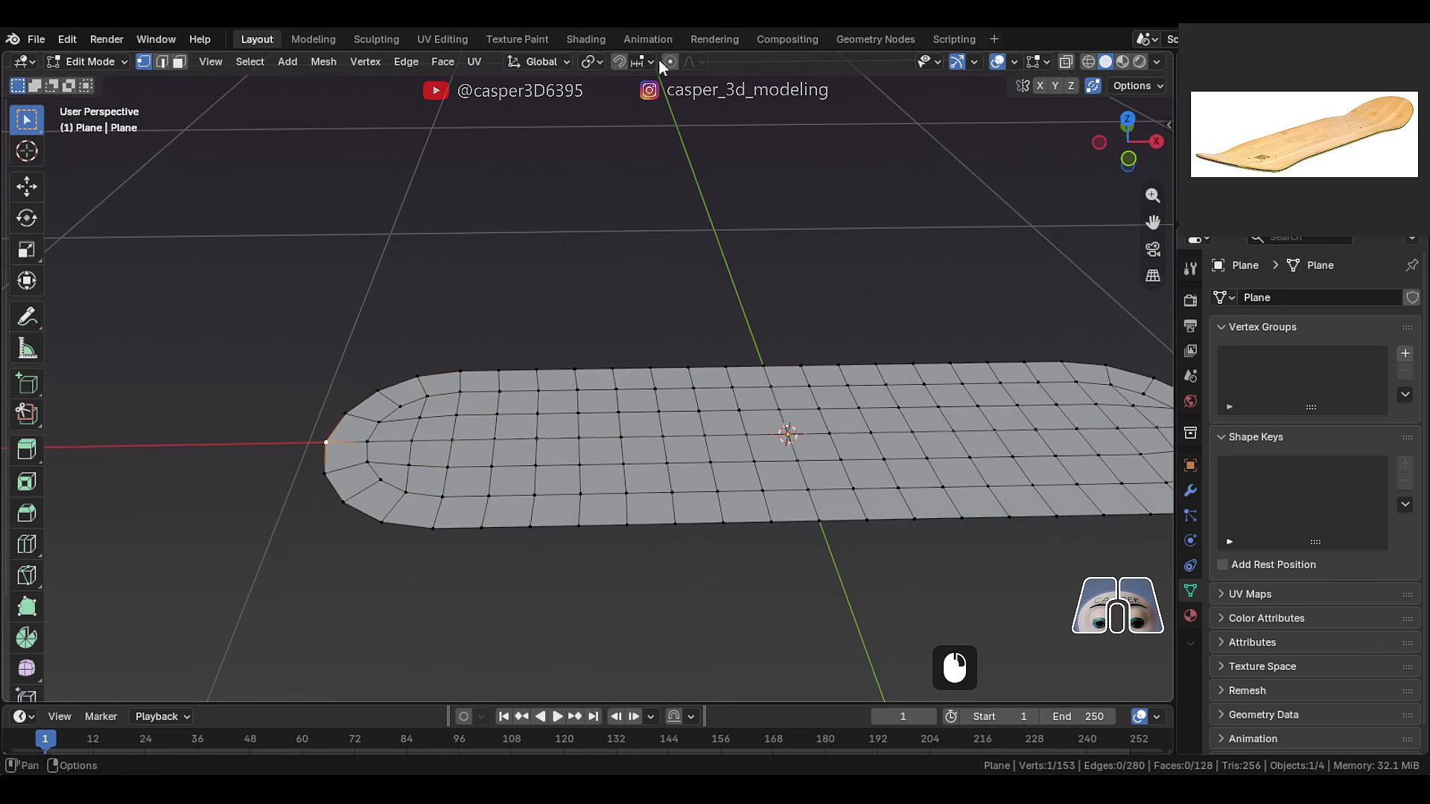
click(696, 62)
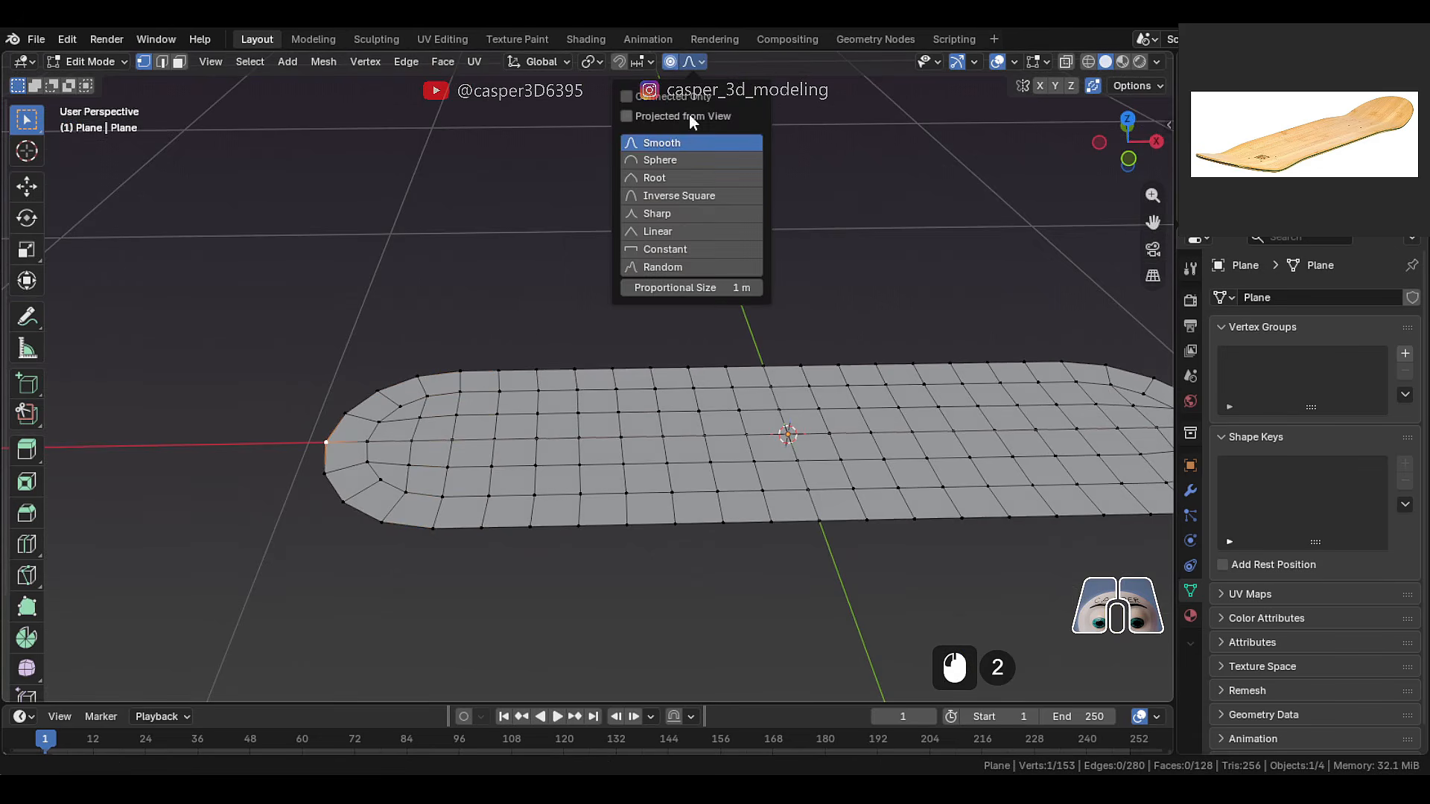
click(739, 214)
key(KP_1)
key(g)
key(z)
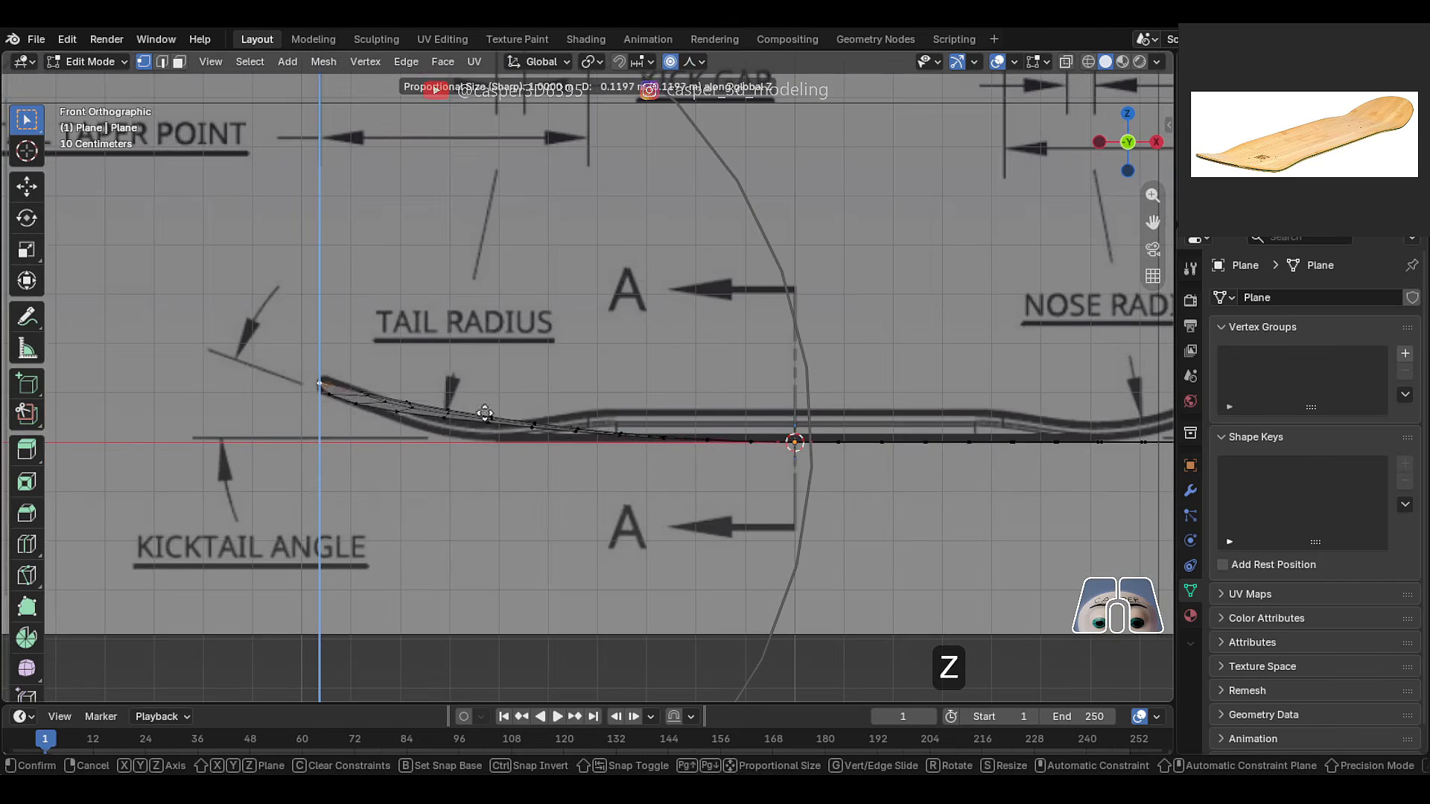
scroll(501, 367, up, 6)
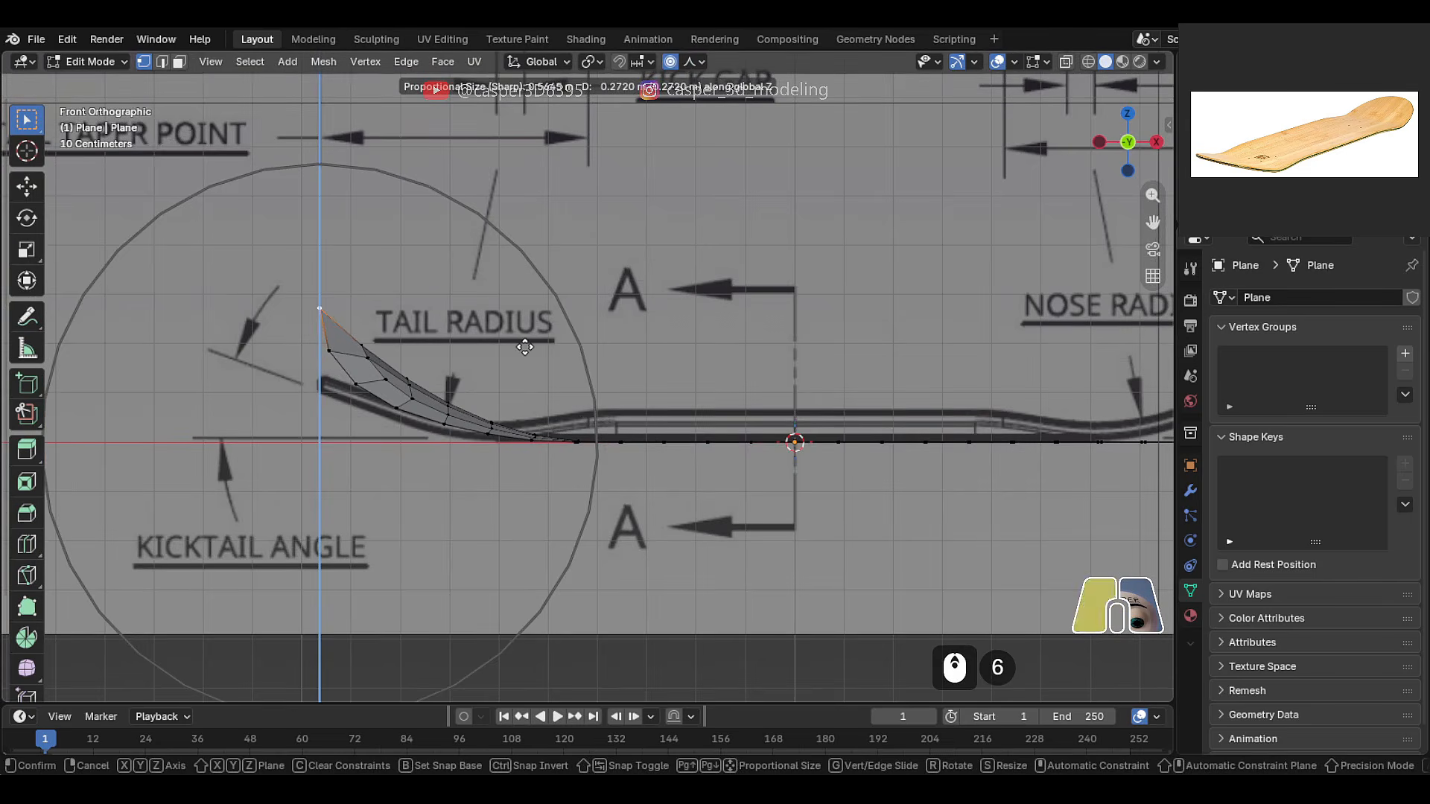
click(525, 347)
- Undo the proportional lift of the tail tip vertex
middle_drag(525, 347, 542, 431)
key(g)
right_click(550, 423)
key(ctrl+z)
- Try raising the tail tip vertex along Z again with different proportional editing sizes
key(g)
key(z)
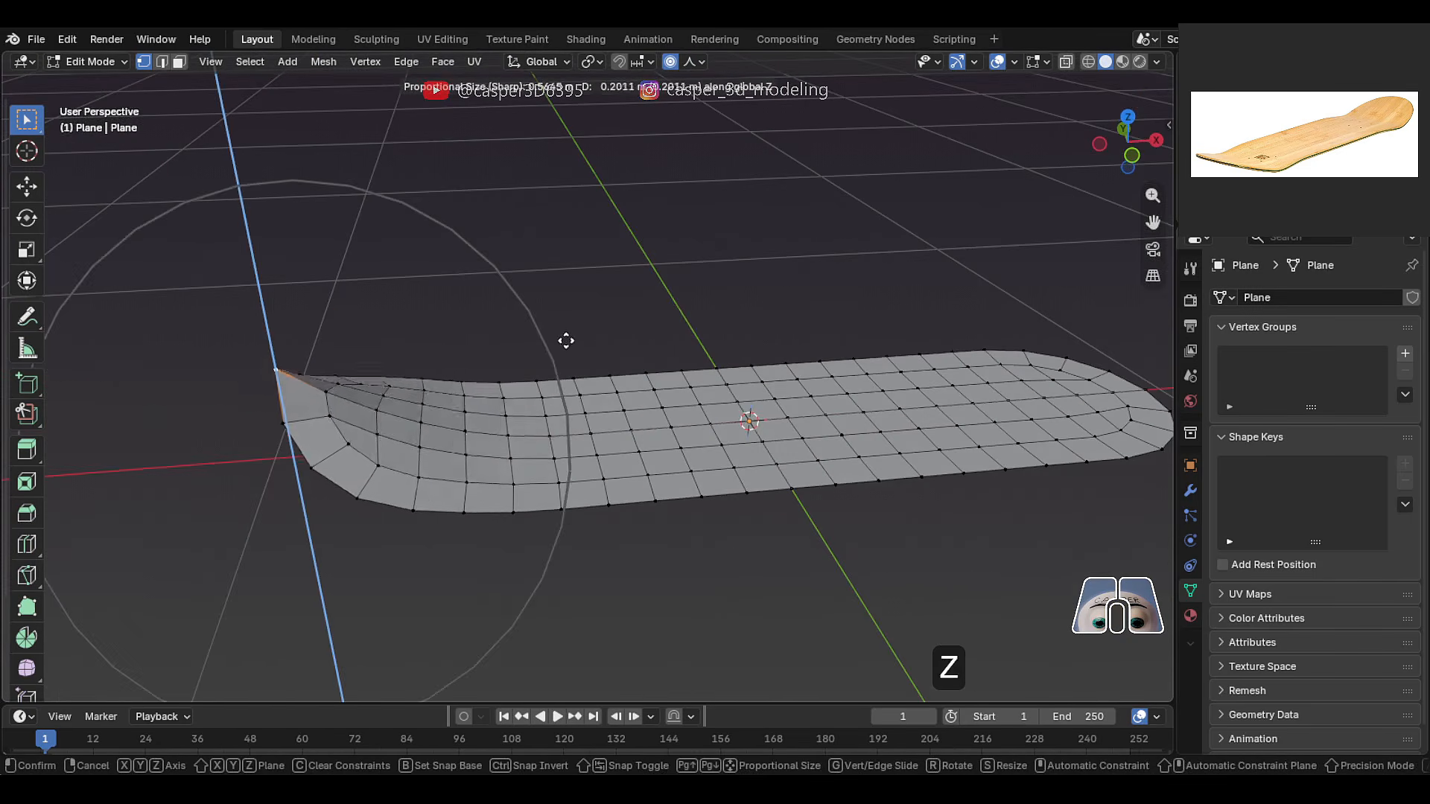
scroll(566, 341, down, 3)
scroll(539, 348, up, 8)
- Cancel the tail tip move and return the deck to Object Mode
right_click(693, 454)
key(Tab)
middle_drag(819, 478, 630, 361)
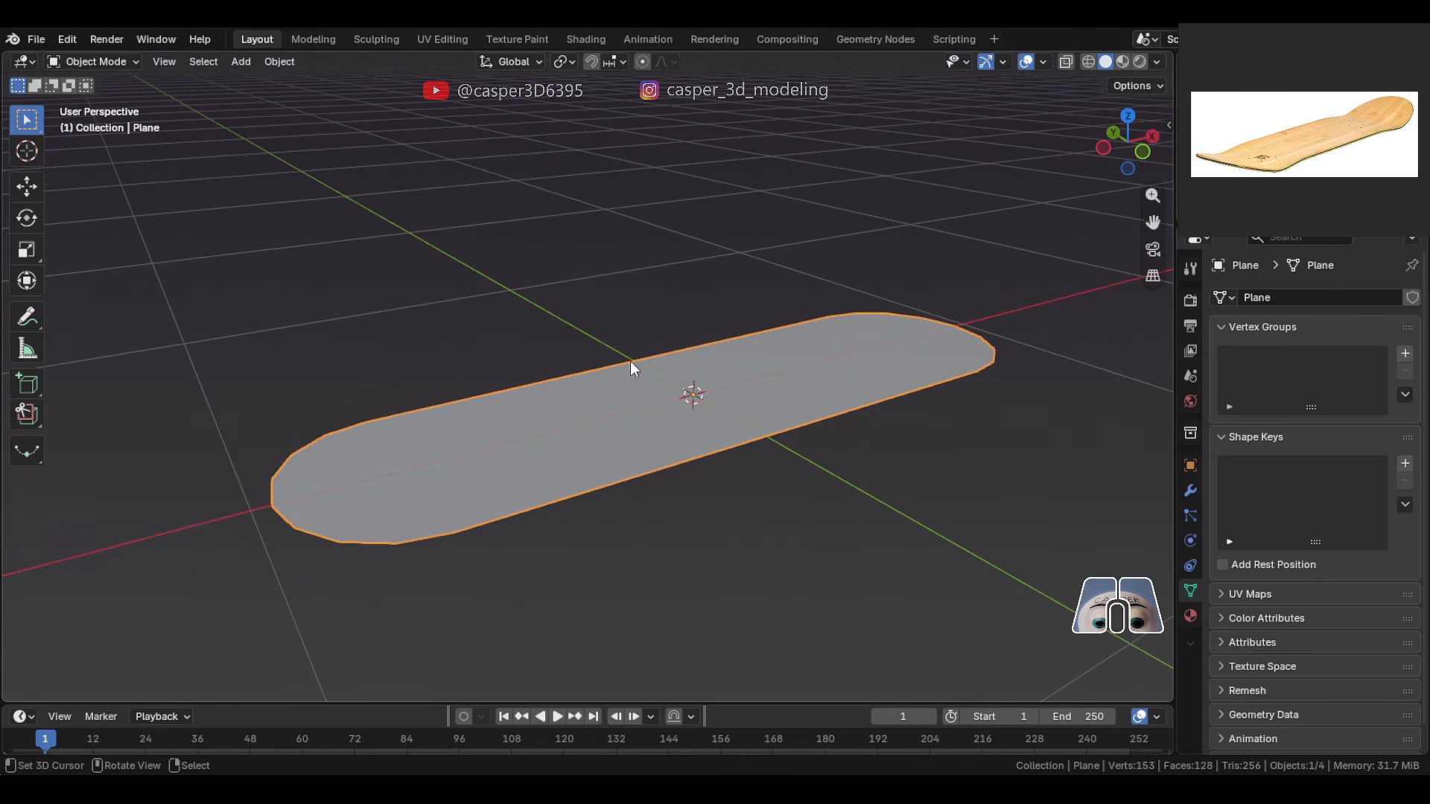
- Try adding a plain lattice object with a 1 m radius around the deck
key(shift+a)
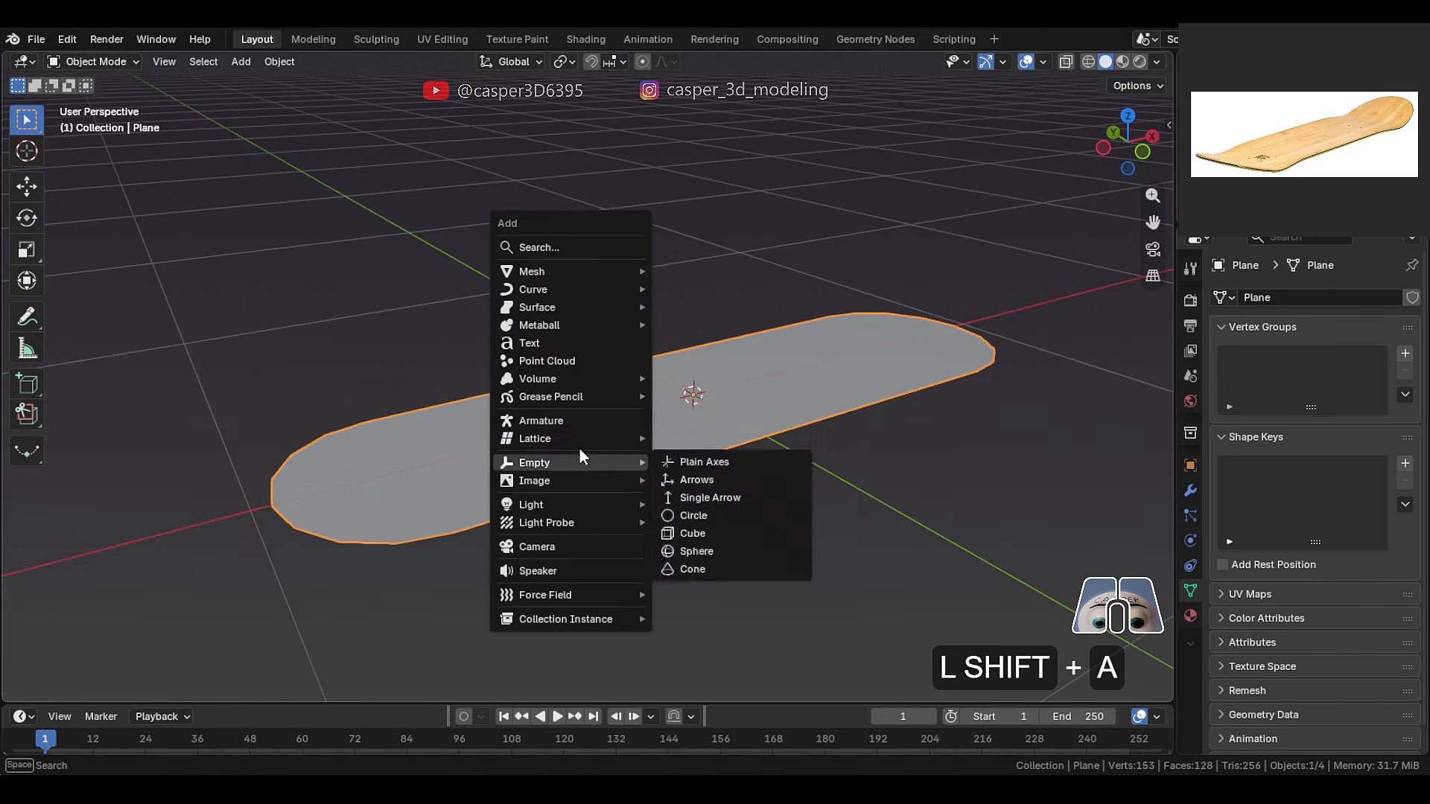
mouse_move(581, 438)
click(704, 432)
middle_drag(701, 429, 738, 441)
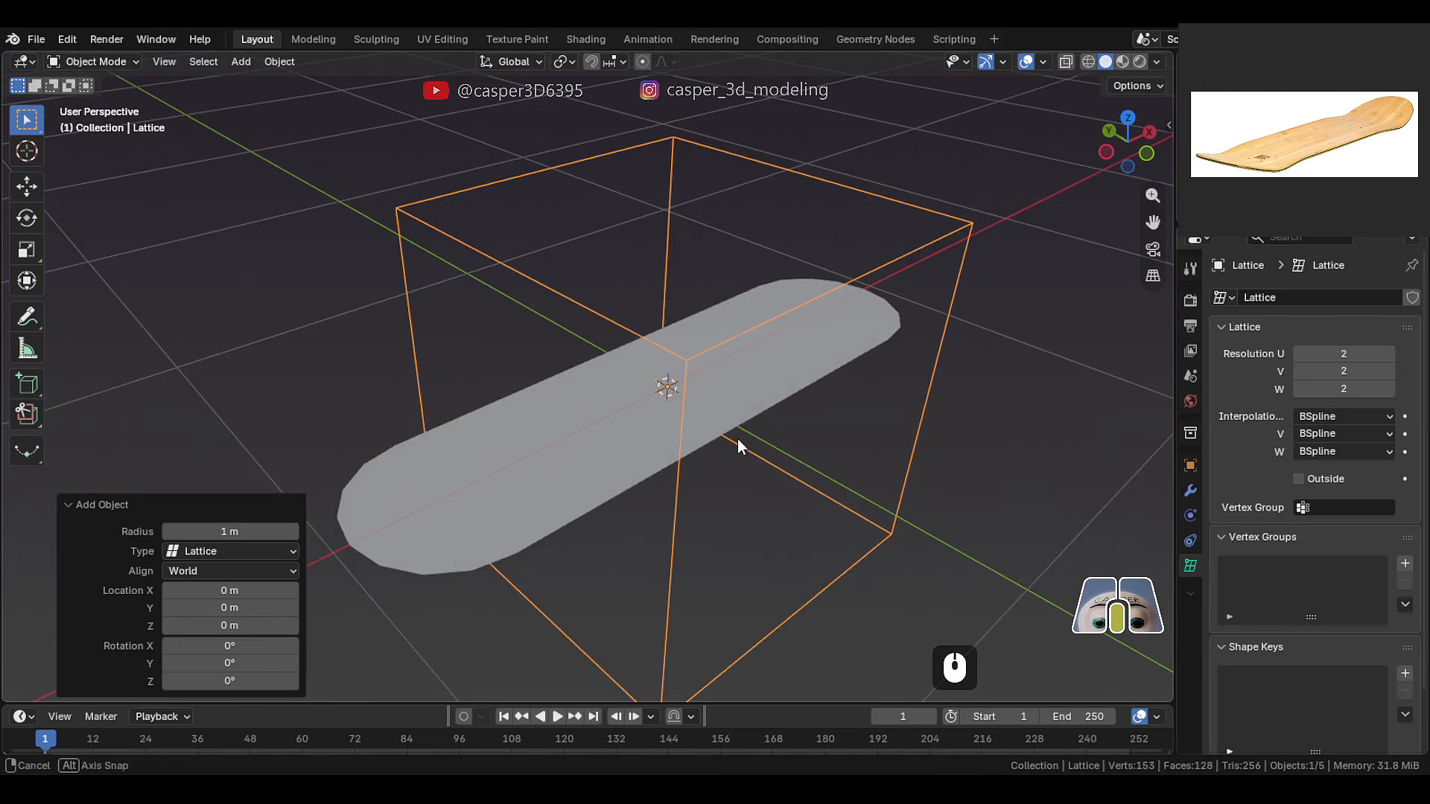
middle_drag(711, 386, 662, 389)
key(ctrl+z)
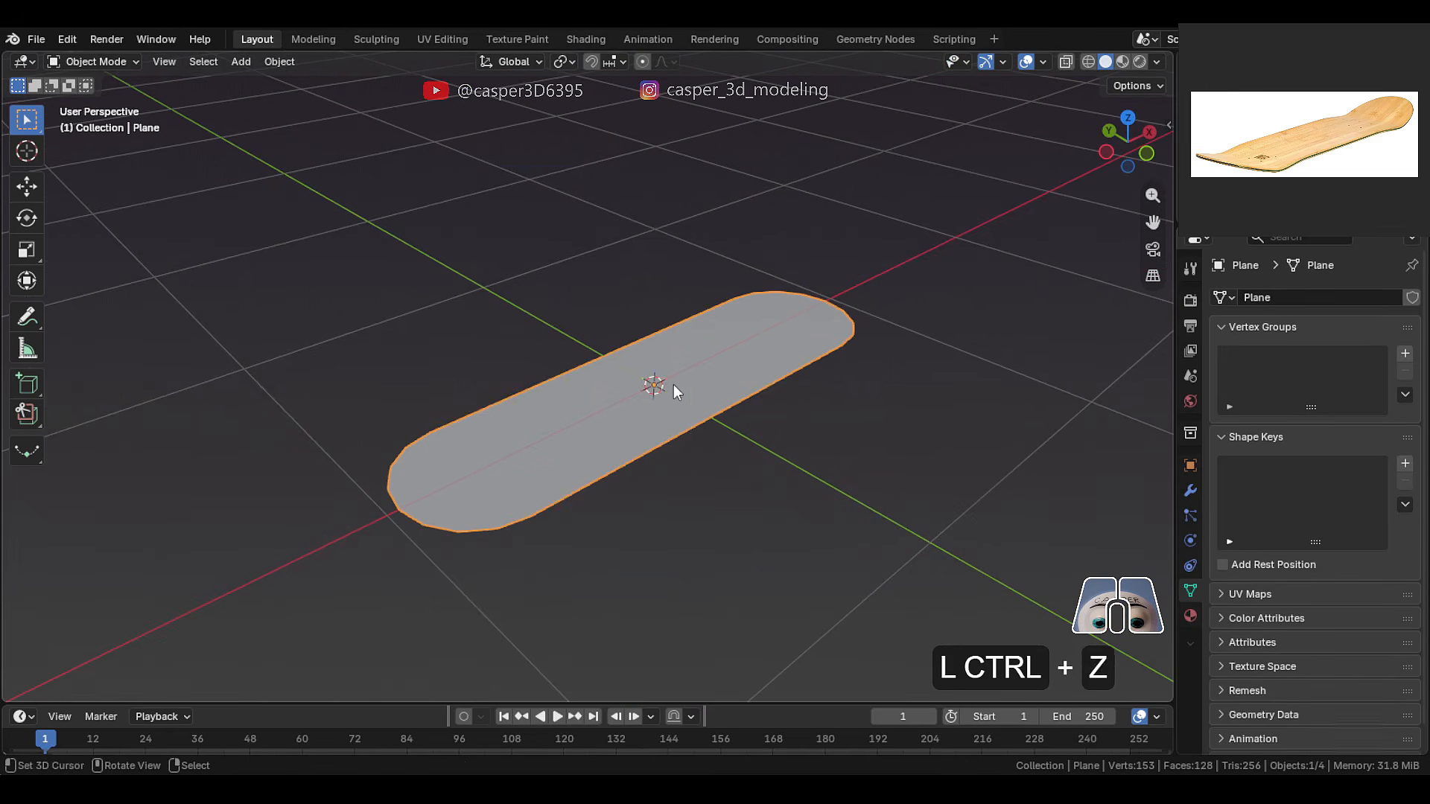
- Snap the 3D cursor to the world origin
key(shift+s)
click(524, 387)
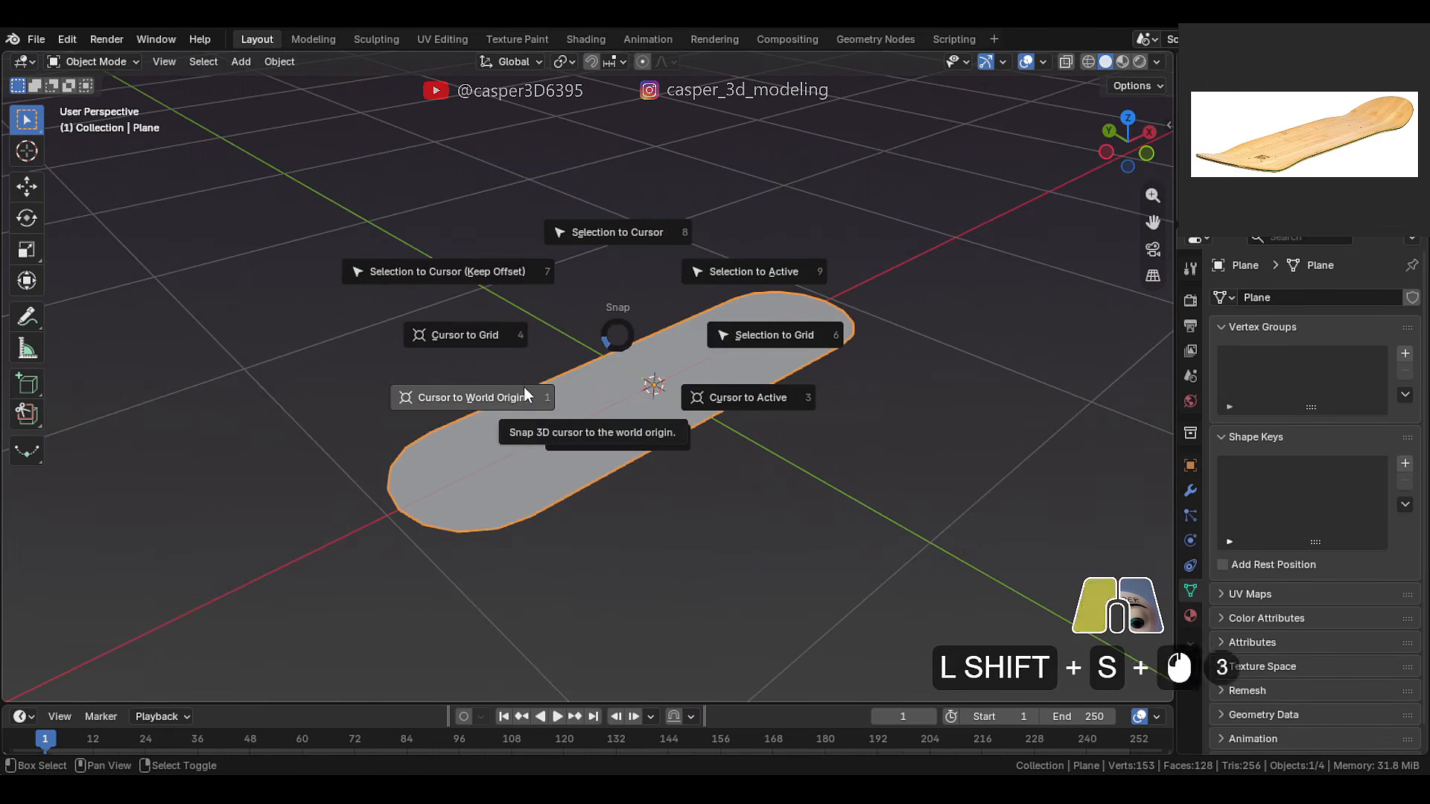
scroll(609, 406, up, 1)
- Add a lattice deformer fitted to the selected deck
key(shift+a)
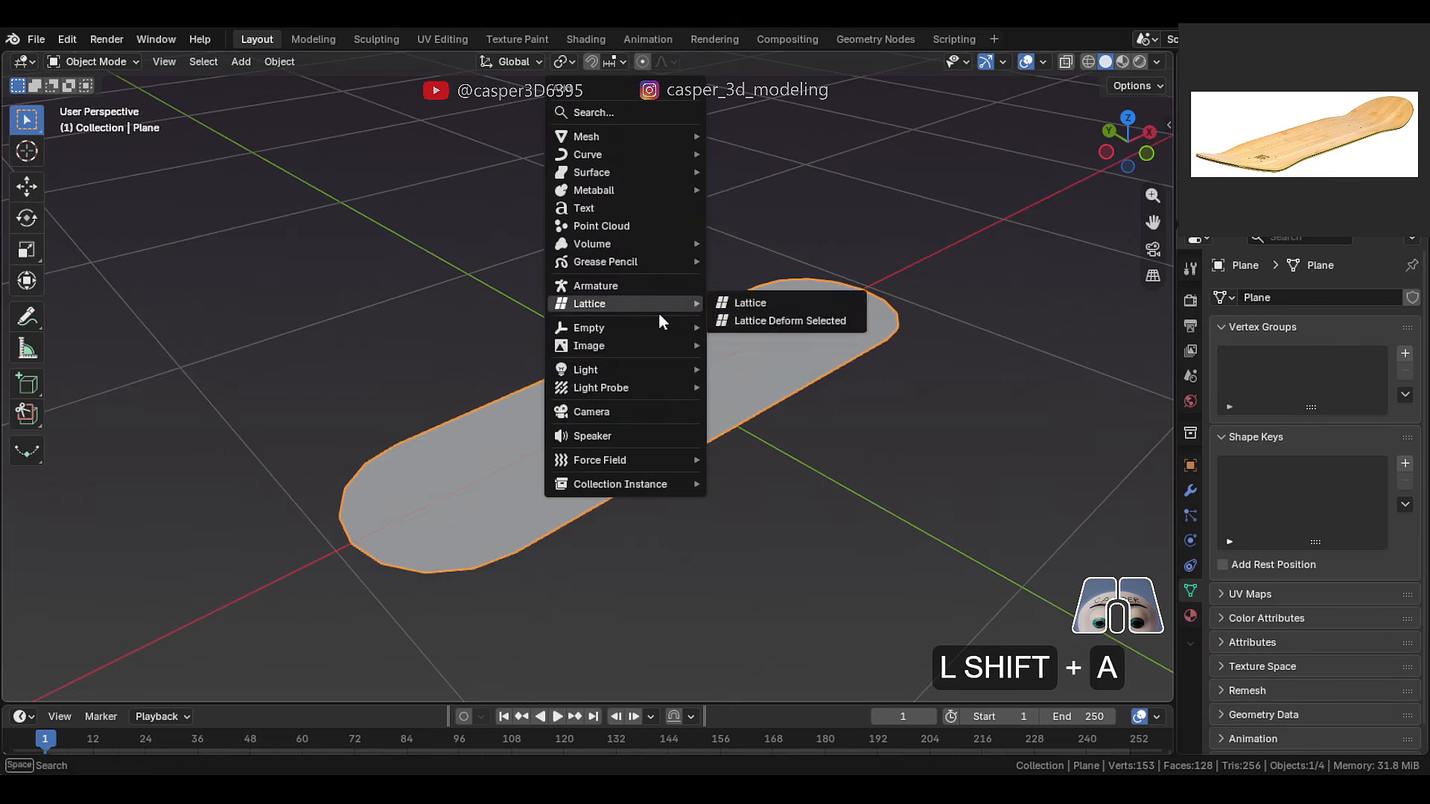
mouse_move(652, 345)
mouse_move(644, 299)
click(852, 319)
scroll(507, 463, down, 2)
middle_drag(496, 475, 548, 441)
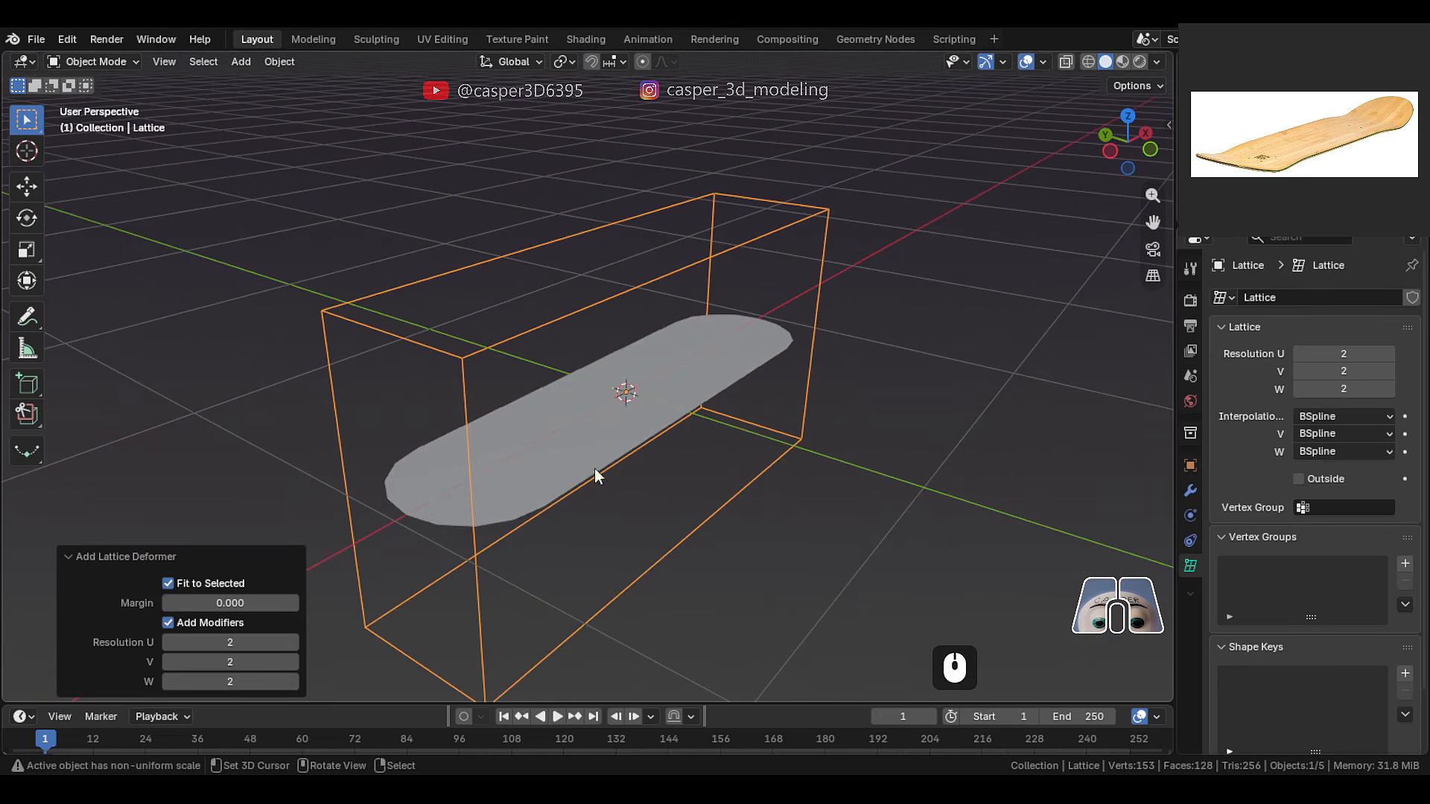
- Set the lattice's W resolution to 1
scroll(593, 511, down, 1)
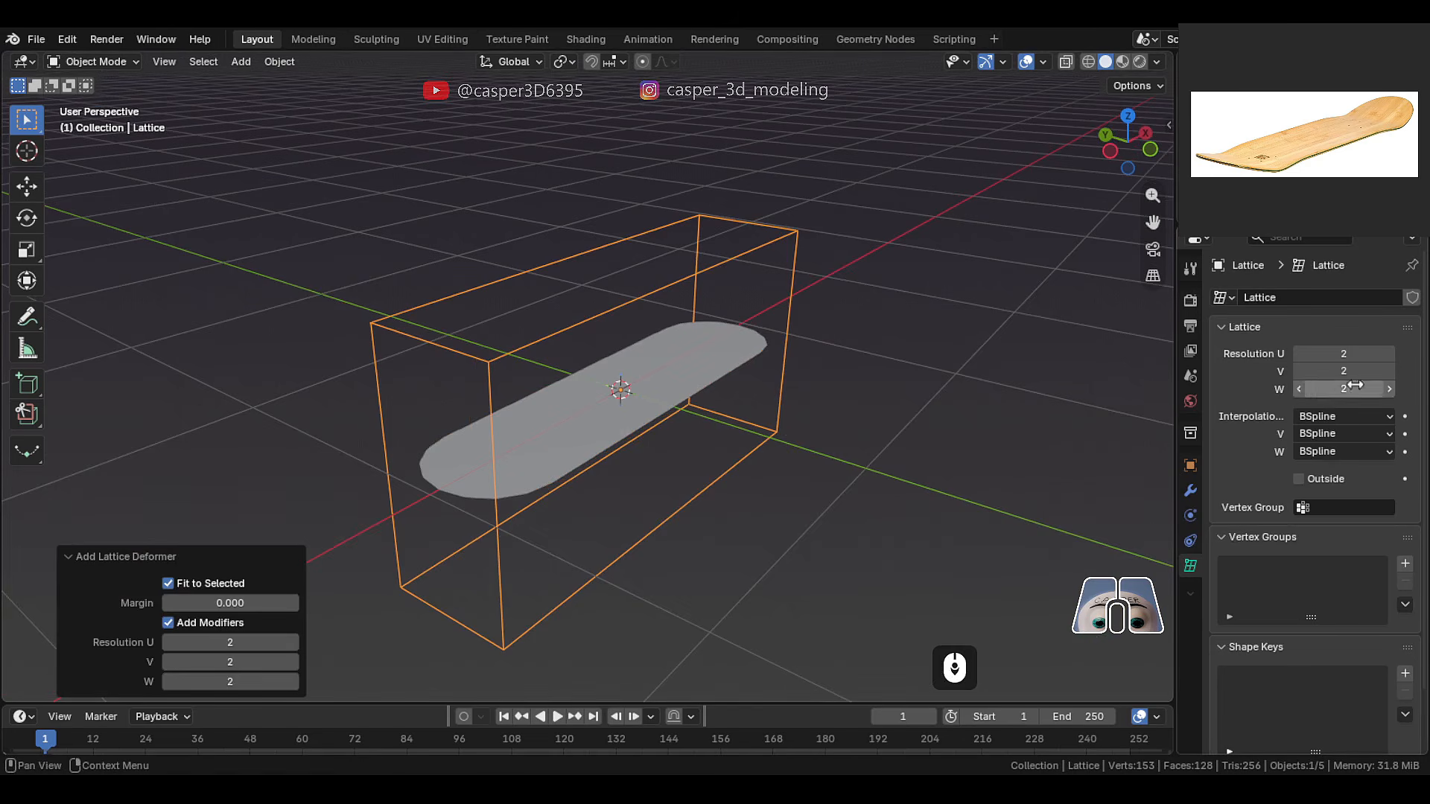
click(1298, 386)
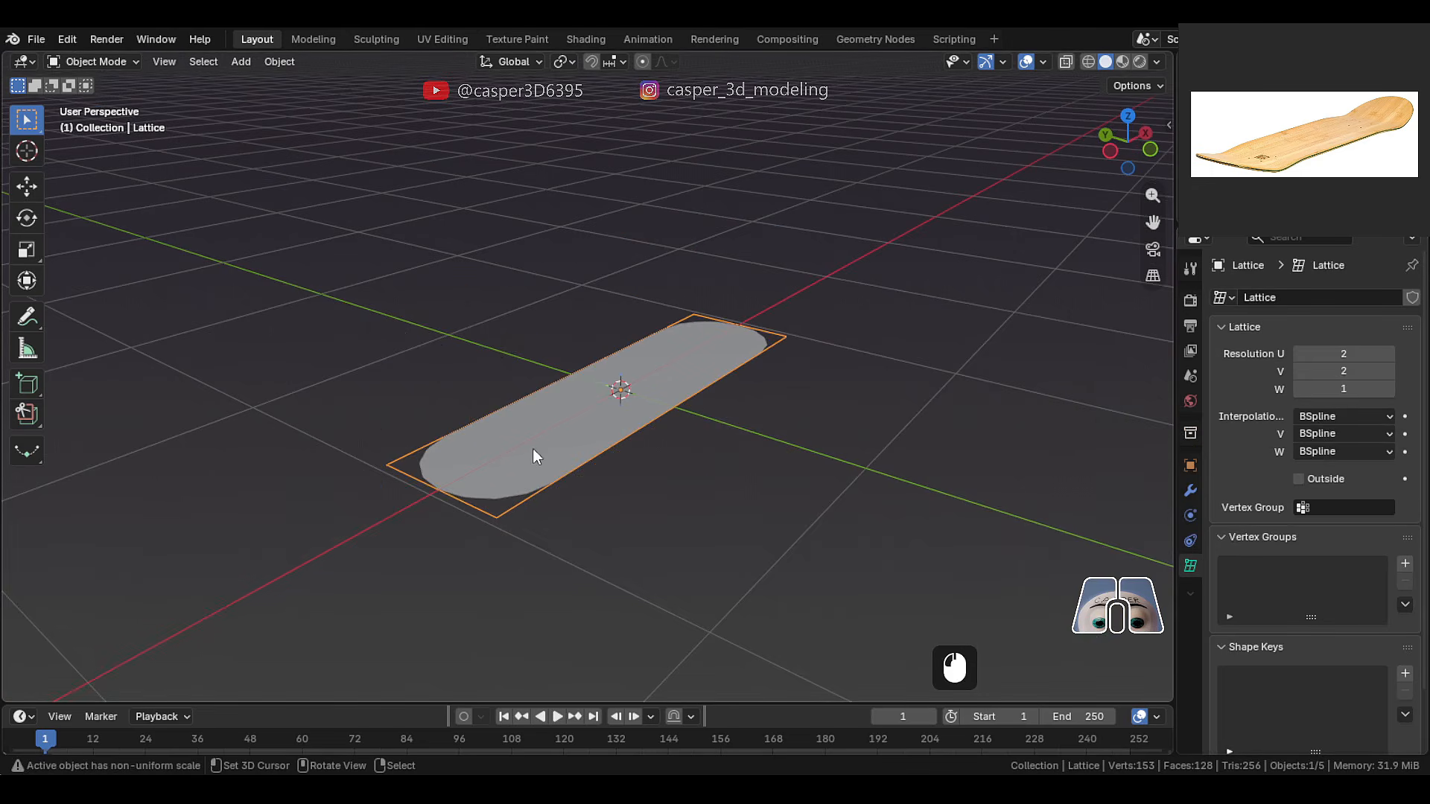
scroll(534, 450, up, 3)
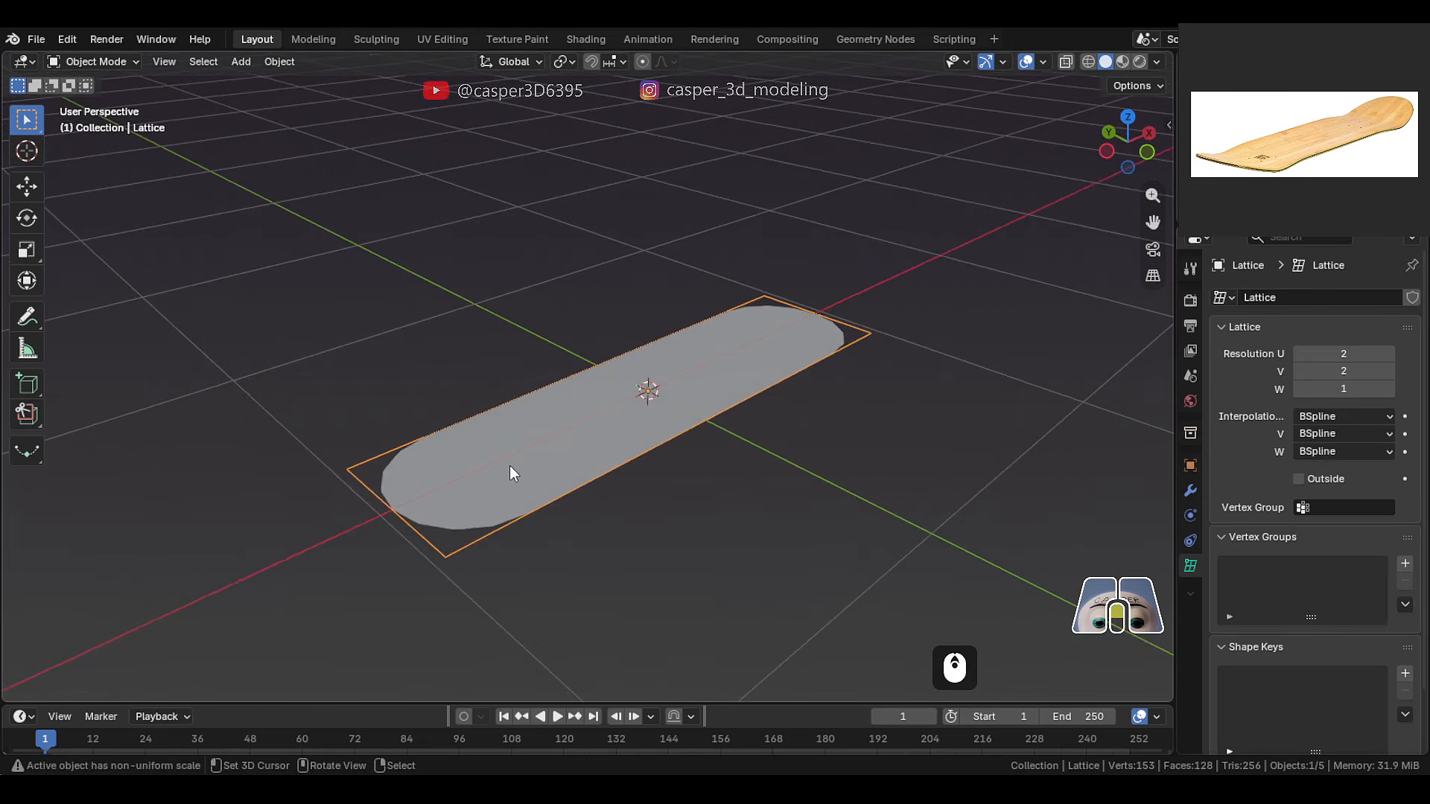
scroll(509, 471, up, 2)
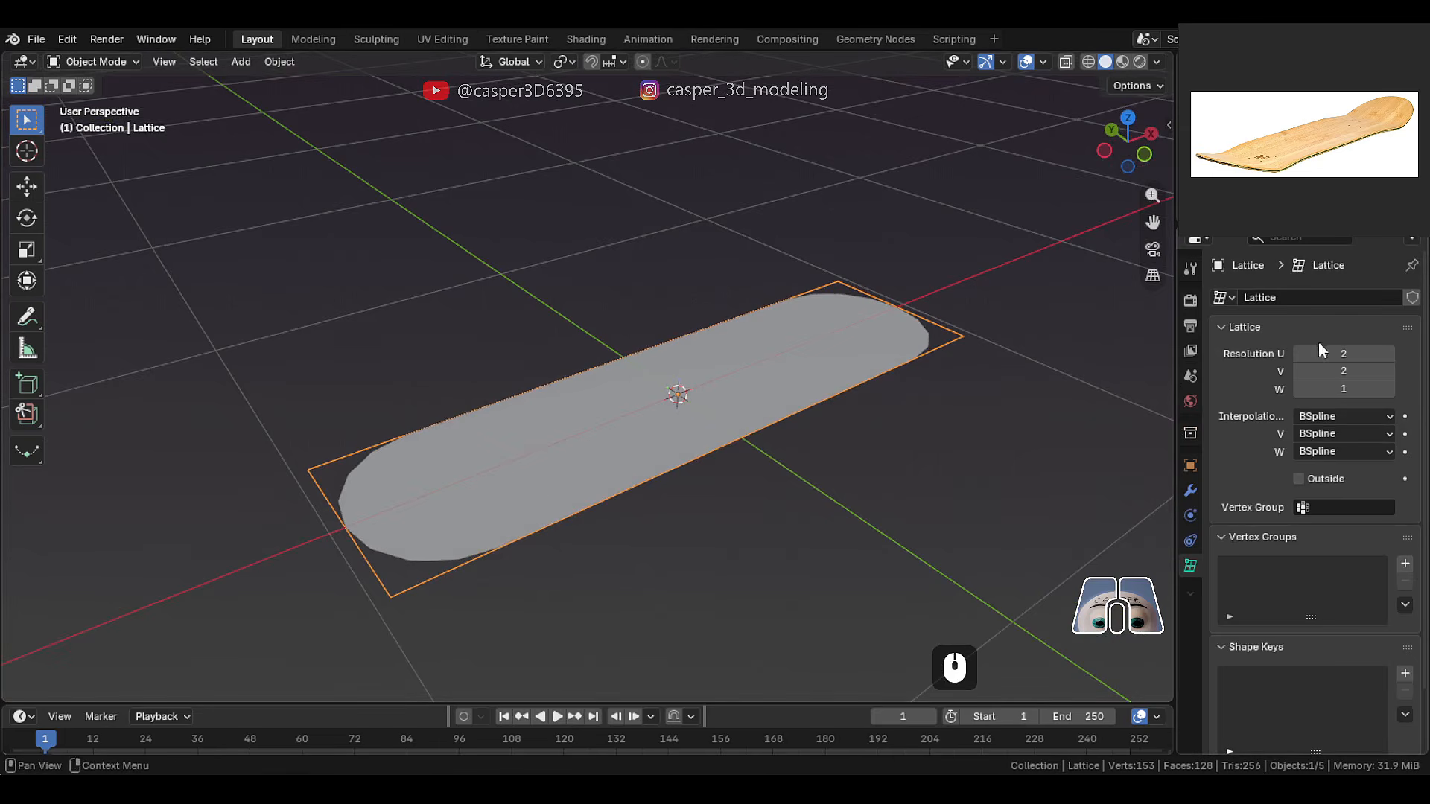
- Set the lattice's U resolution to 21 and its V resolution to 9
drag(1311, 349, 1386, 353)
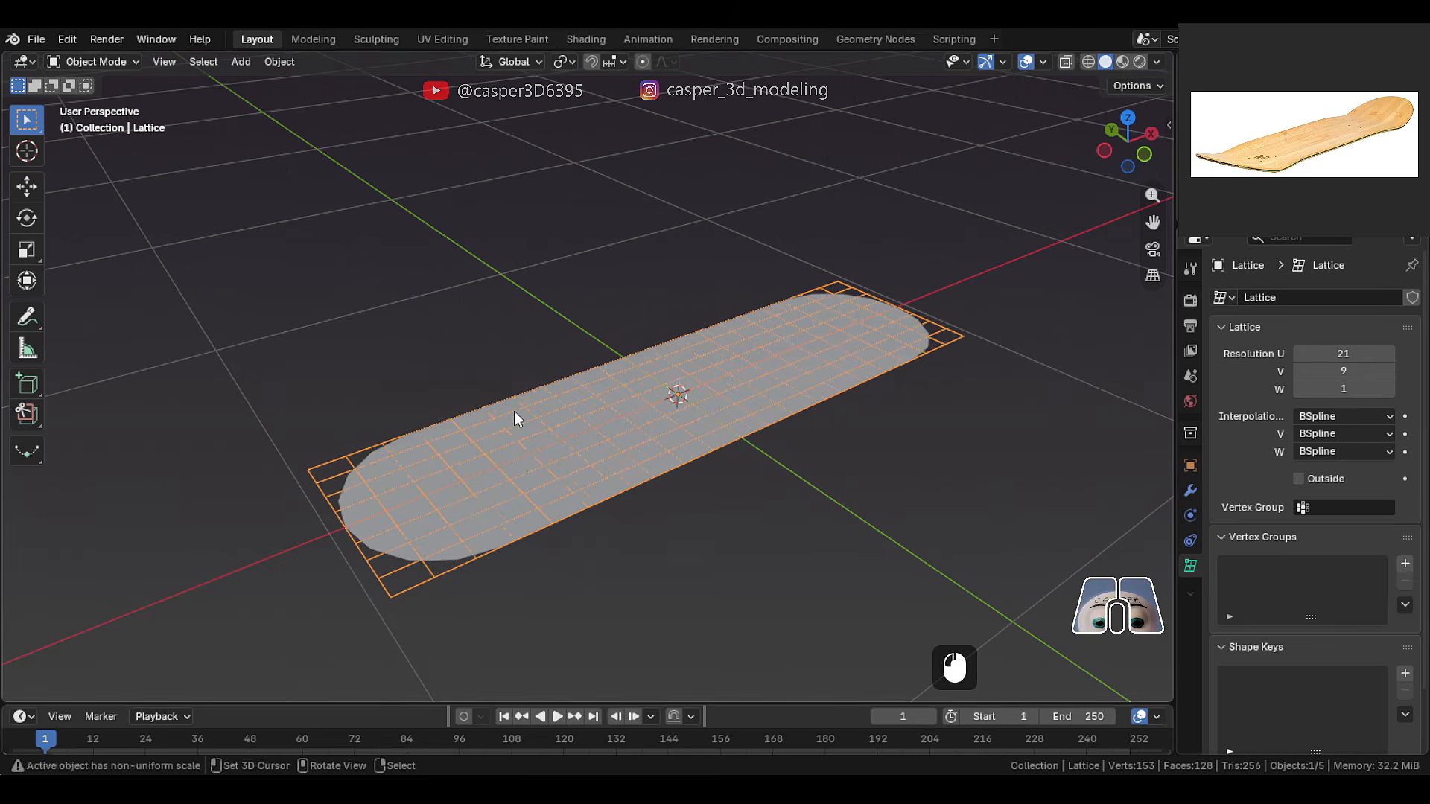
middle_drag(517, 414, 483, 429)
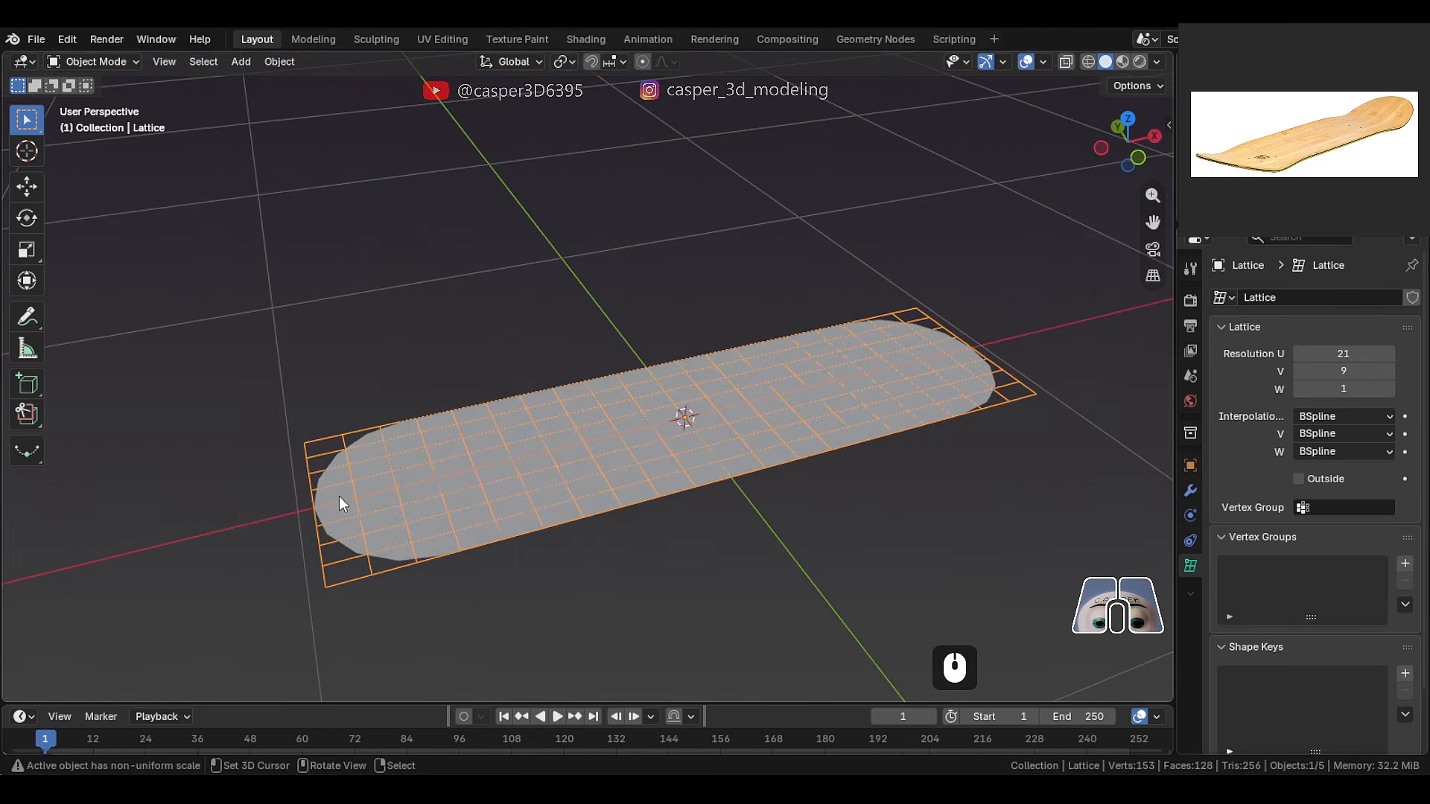
- Select the end row of lattice control points at the tail and set the proportional editing falloff to Sharp
key(Tab)
middle_drag(339, 503, 327, 611)
drag(329, 614, 248, 345)
middle_drag(333, 406, 773, 56)
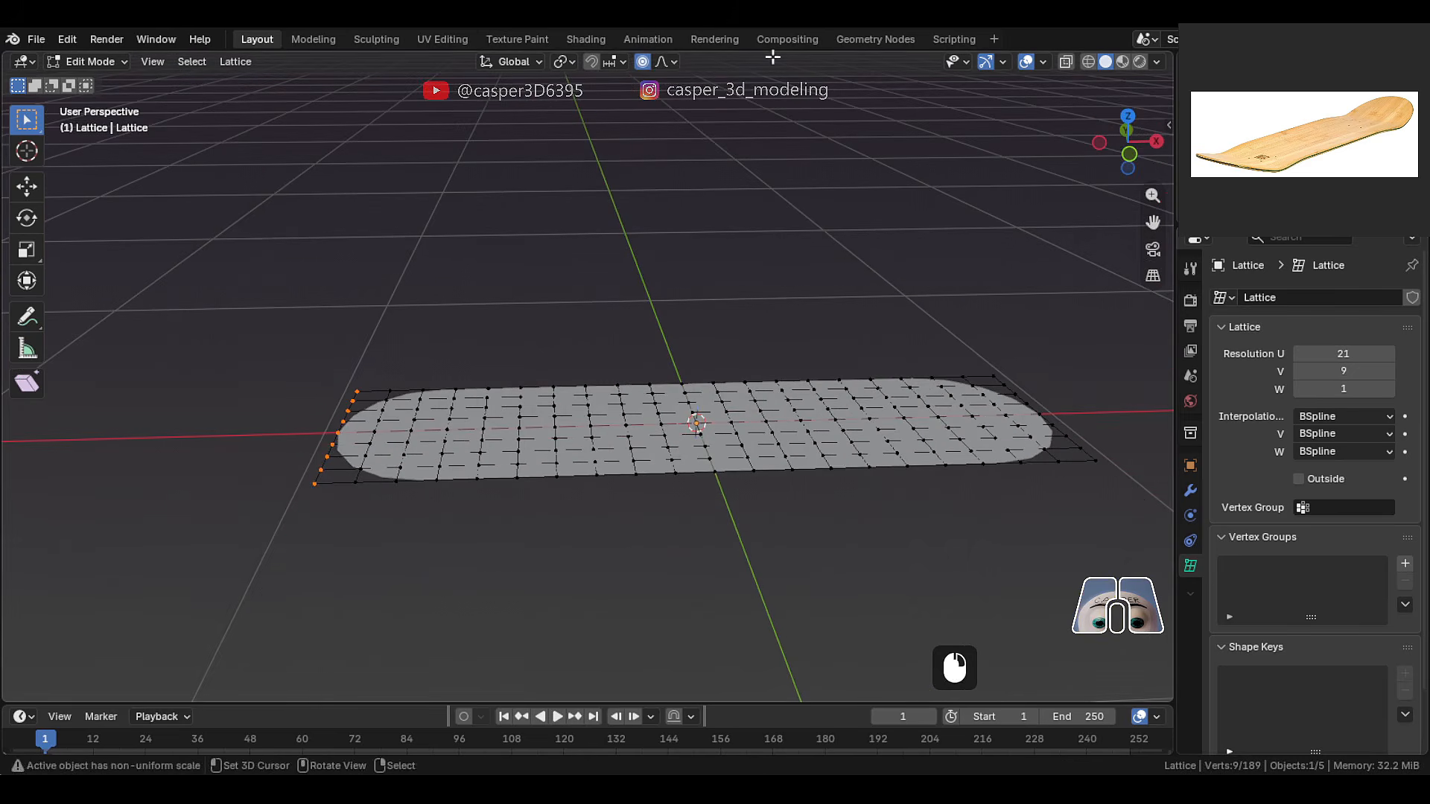
click(674, 59)
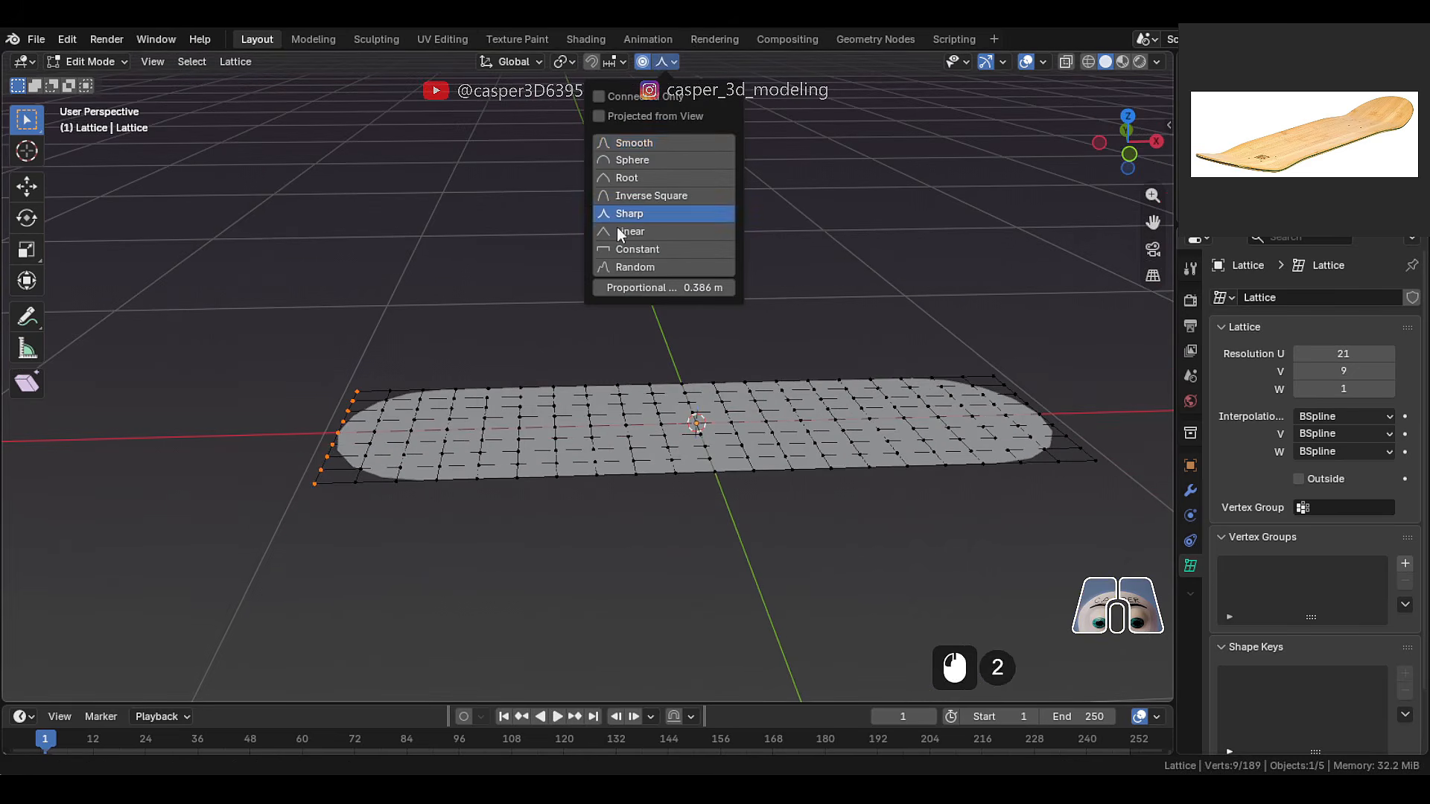
click(668, 213)
- Try bending the tail by raising its end row along Z with a larger proportional radius, and undo the bend
middle_drag(503, 314, 467, 402)
key(g)
key(z)
scroll(504, 304, down, 2)
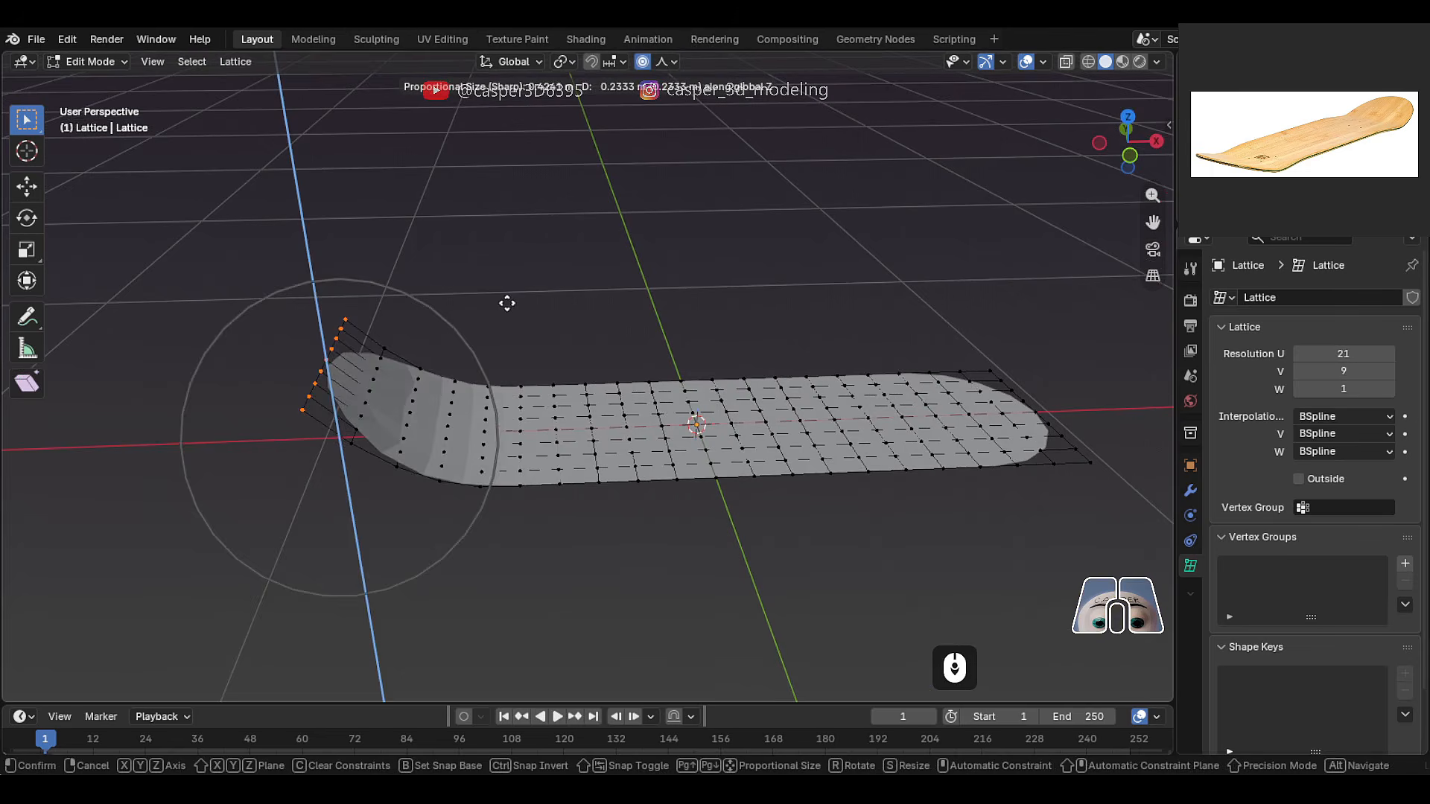
scroll(543, 230, down, 1)
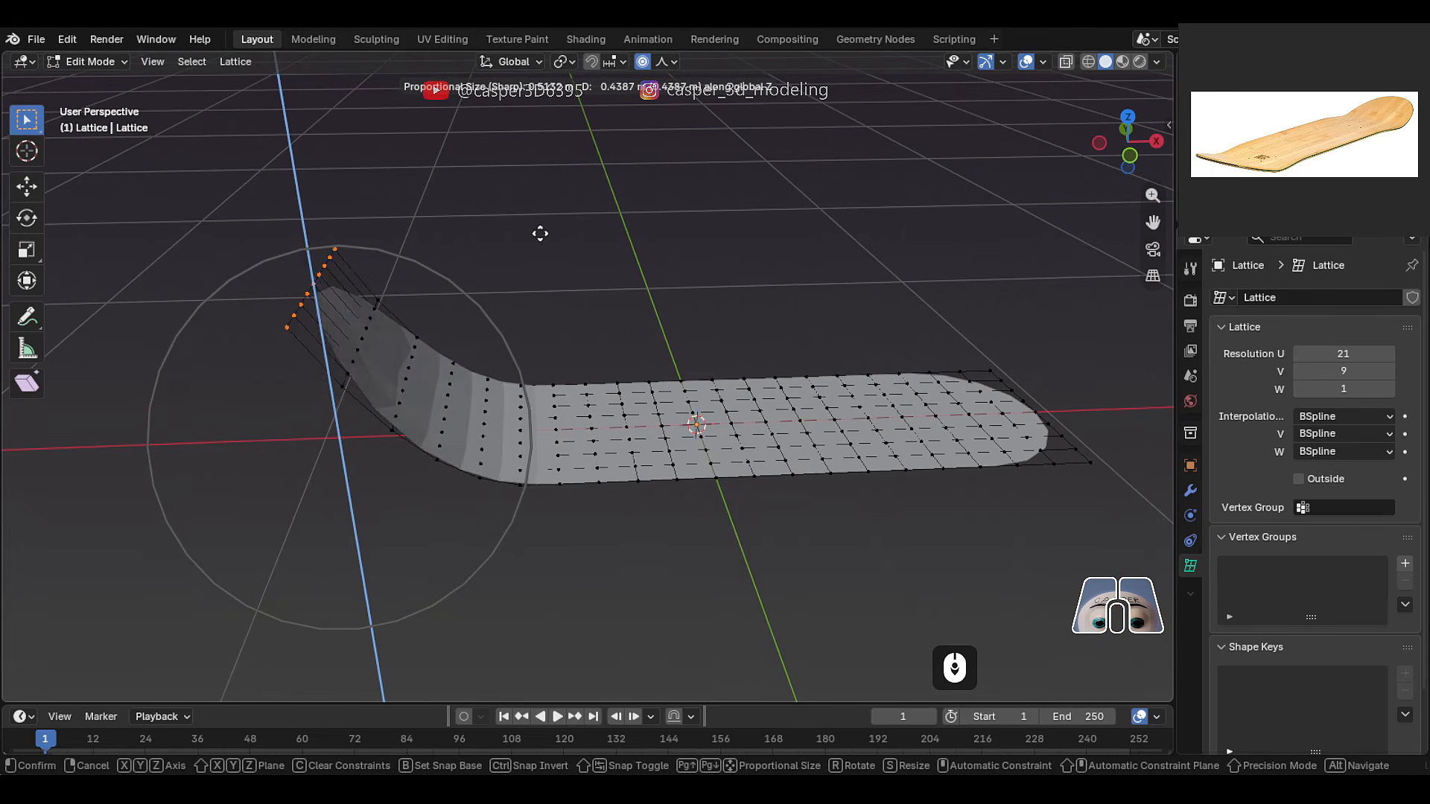
click(552, 274)
key(Tab)
middle_drag(536, 303, 395, 302)
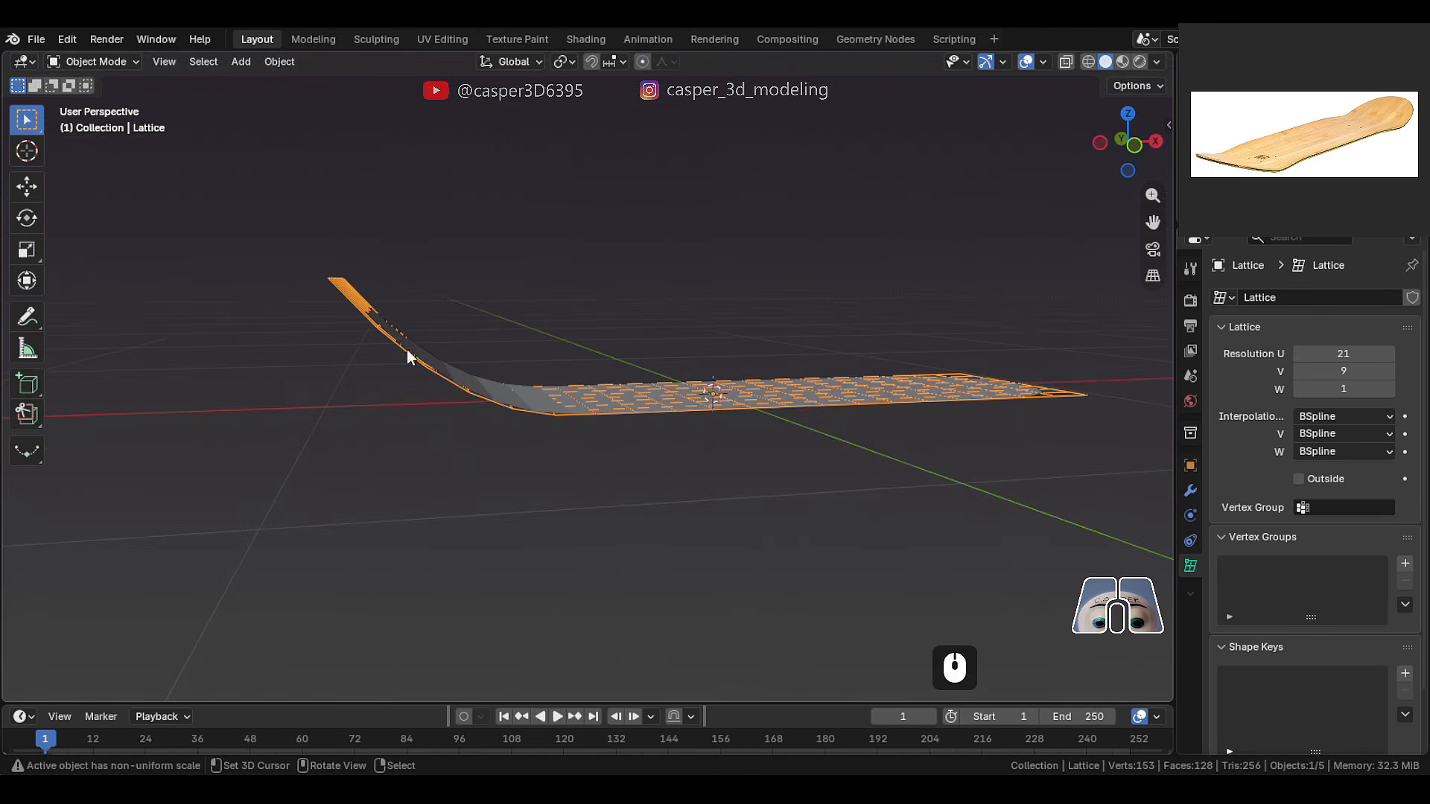
middle_drag(559, 372, 510, 431)
key(ctrl+z)
key(ctrl+z)
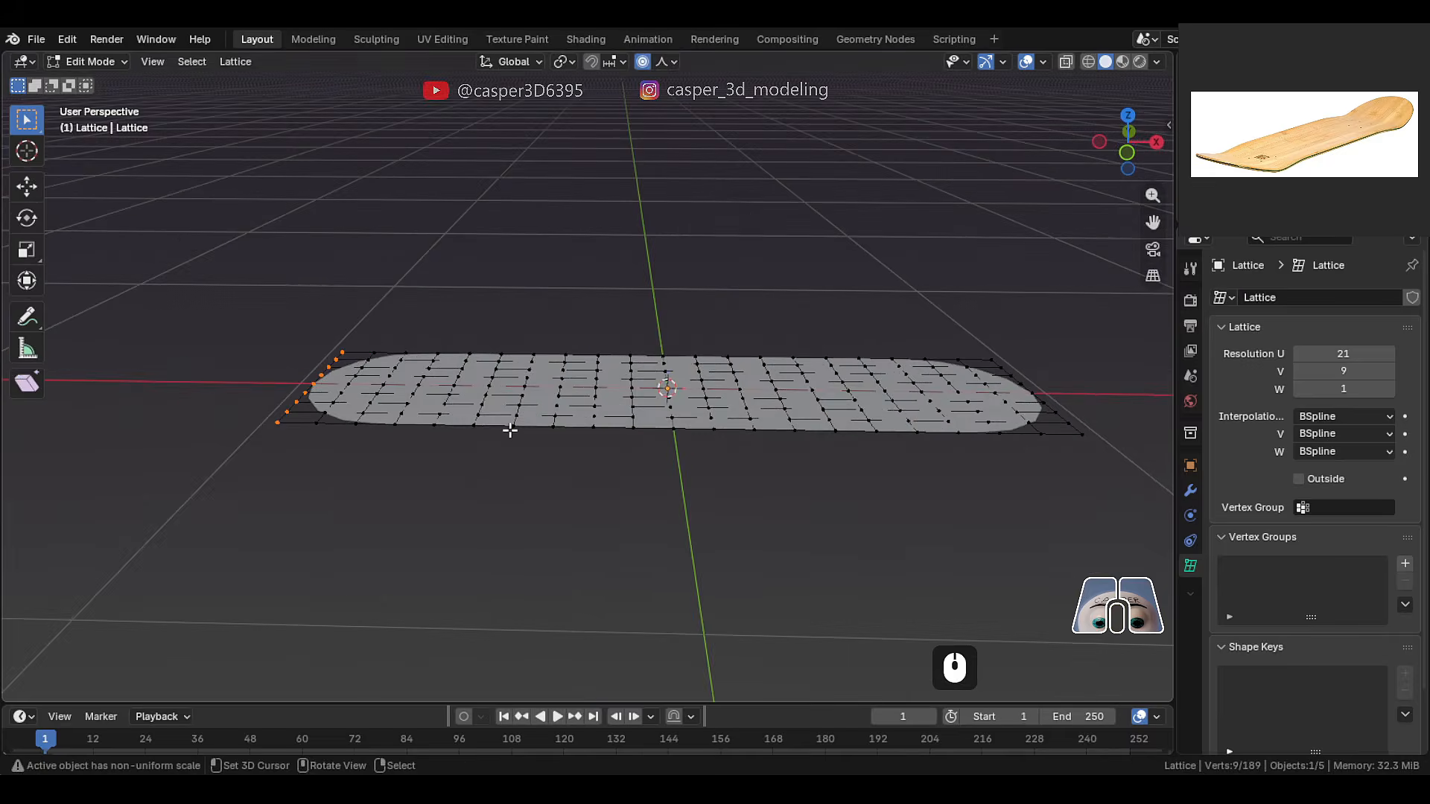
key(KP_1)
key(g)
scroll(403, 396, down, 1)
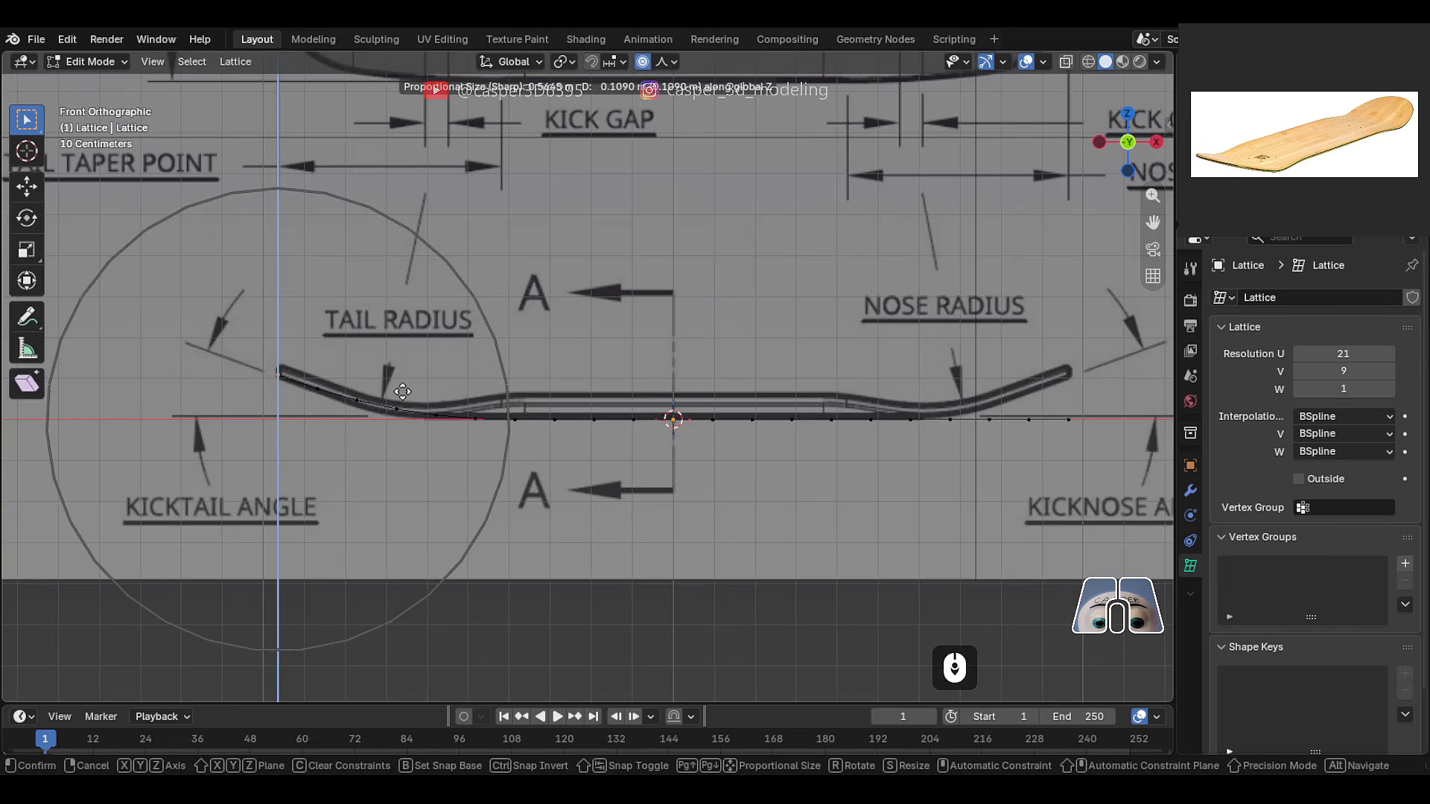
scroll(403, 395, up, 1)
right_click(403, 395)
middle_drag(406, 425, 440, 492)
key(Tab)
middle_drag(659, 436, 671, 463)
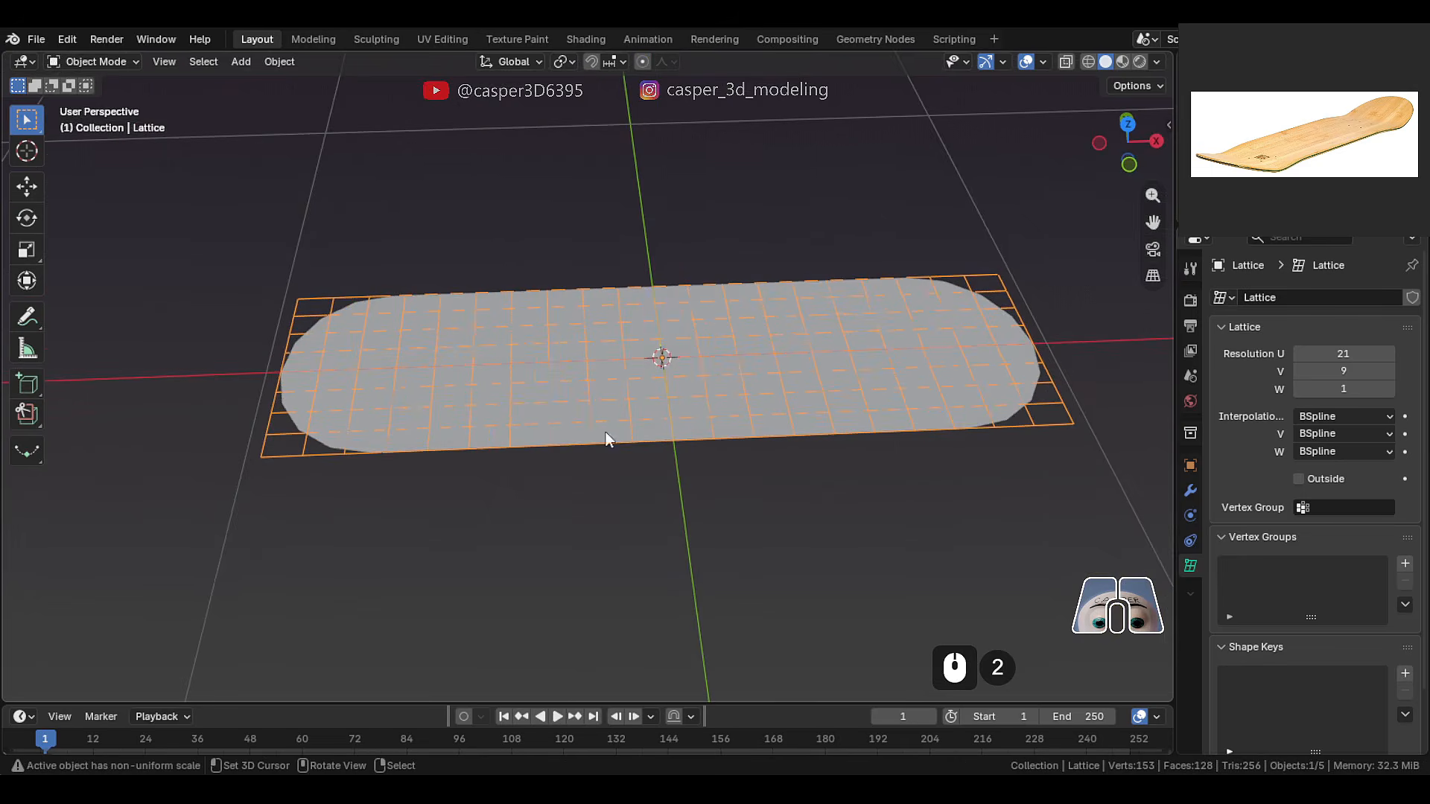
- Compare the lattice points with the side-view blueprint and try a V resolution of 8
scroll(406, 472, up, 2)
key(Tab)
key(KP_1)
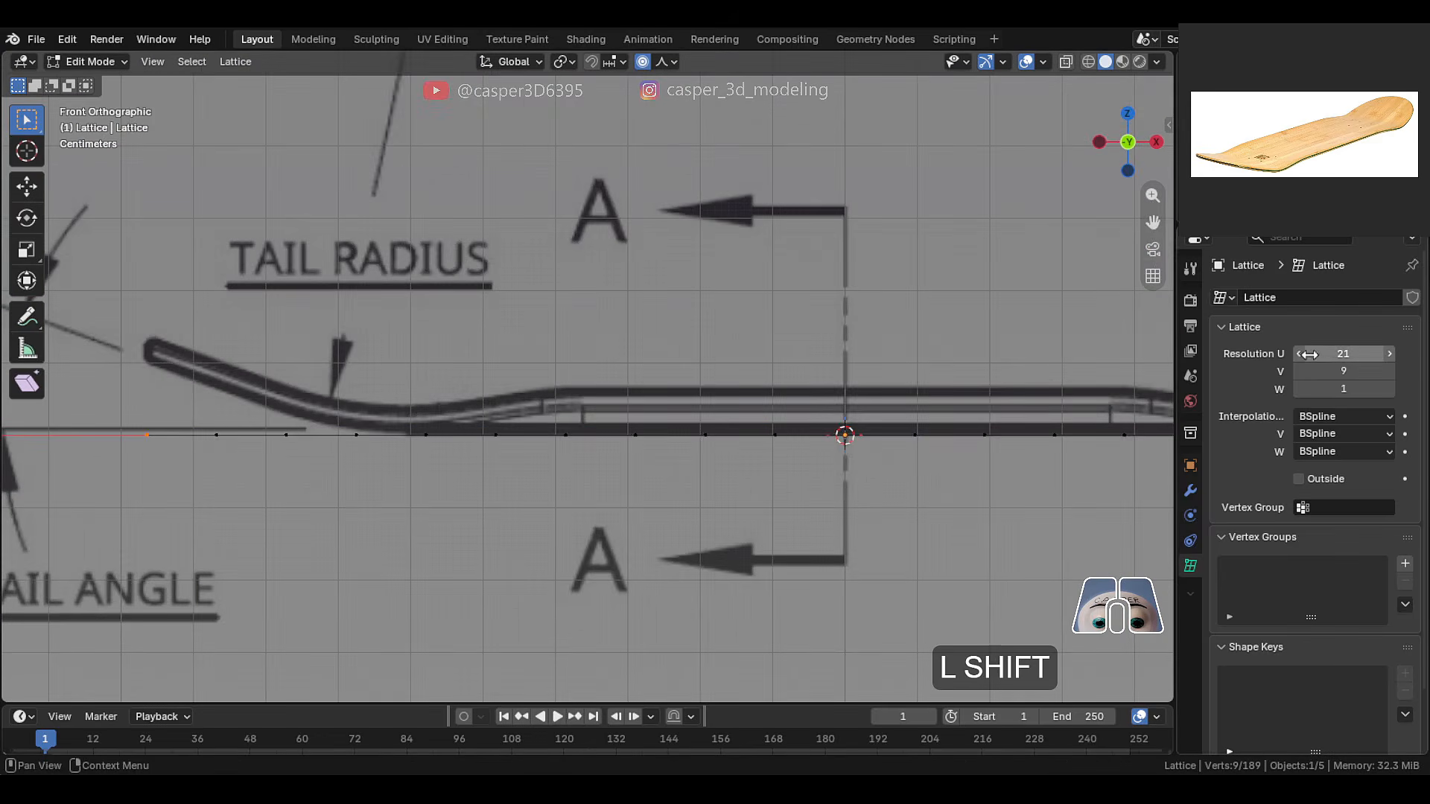
middle_drag(928, 447, 932, 478)
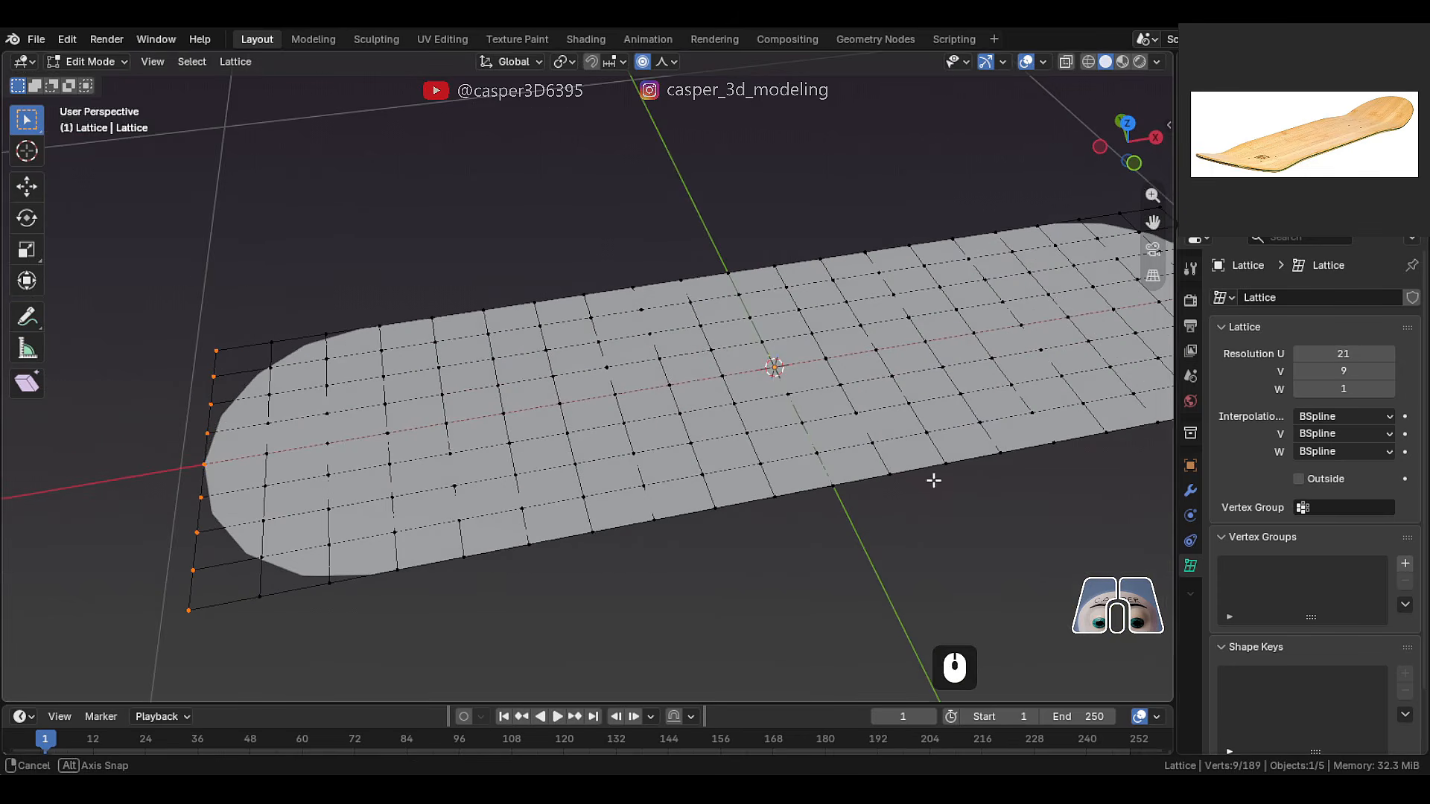
drag(1319, 371, 1341, 371)
- Set the lattice's U resolution to 25 and its V resolution to 9
key(KP_1)
scroll(719, 399, up, 4)
click(1390, 355)
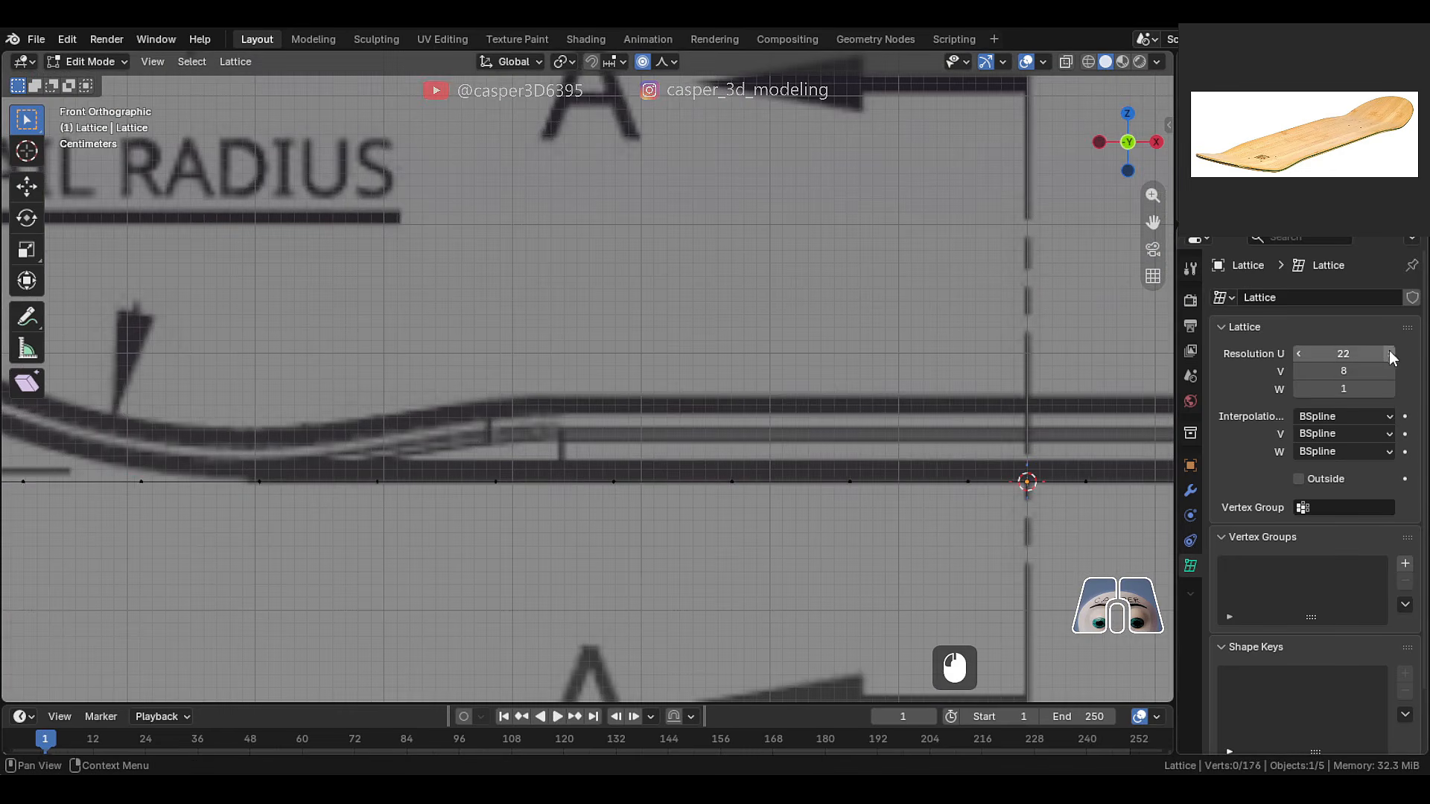
click(1390, 355)
click(1390, 355)
click(1390, 354)
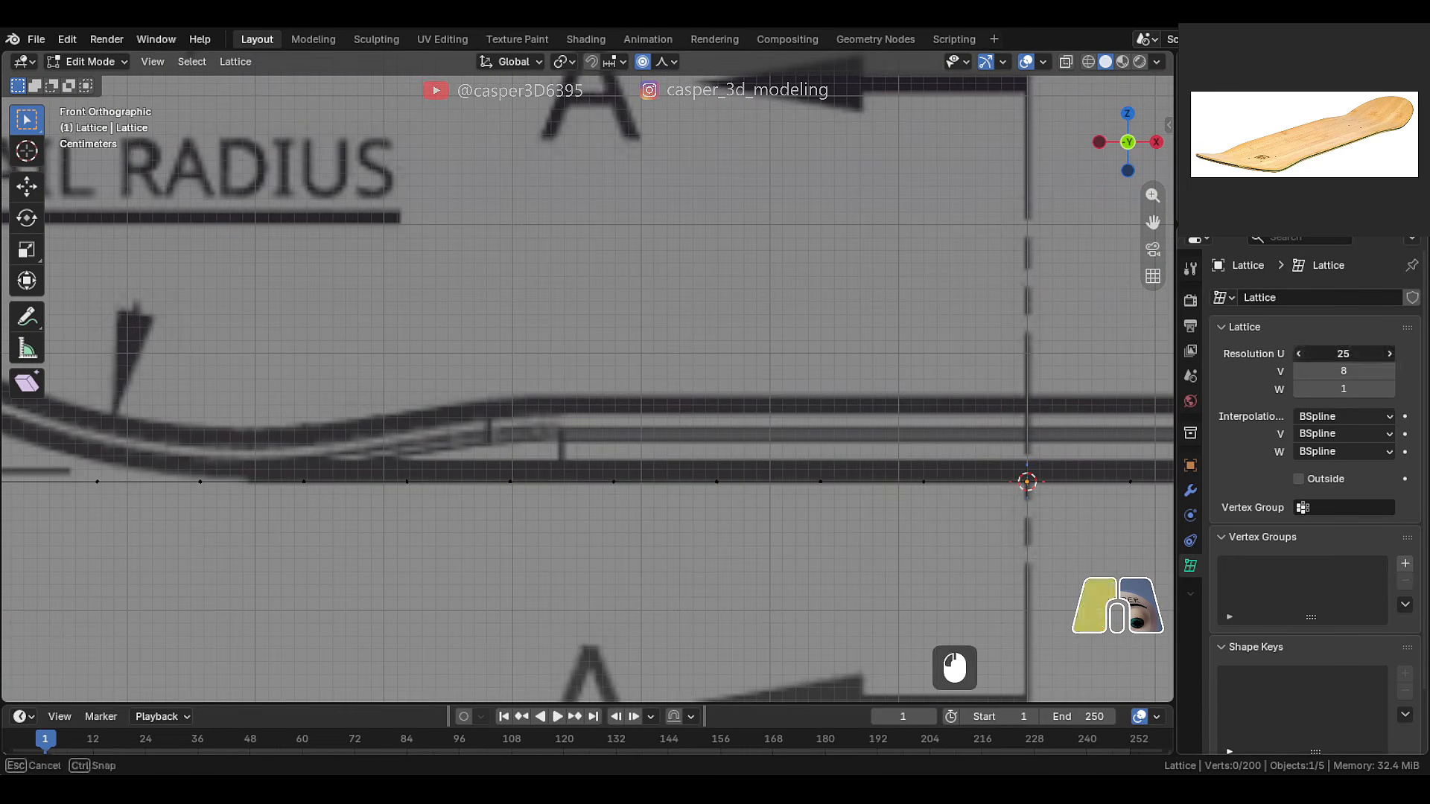
drag(1400, 356, 1387, 356)
click(1390, 355)
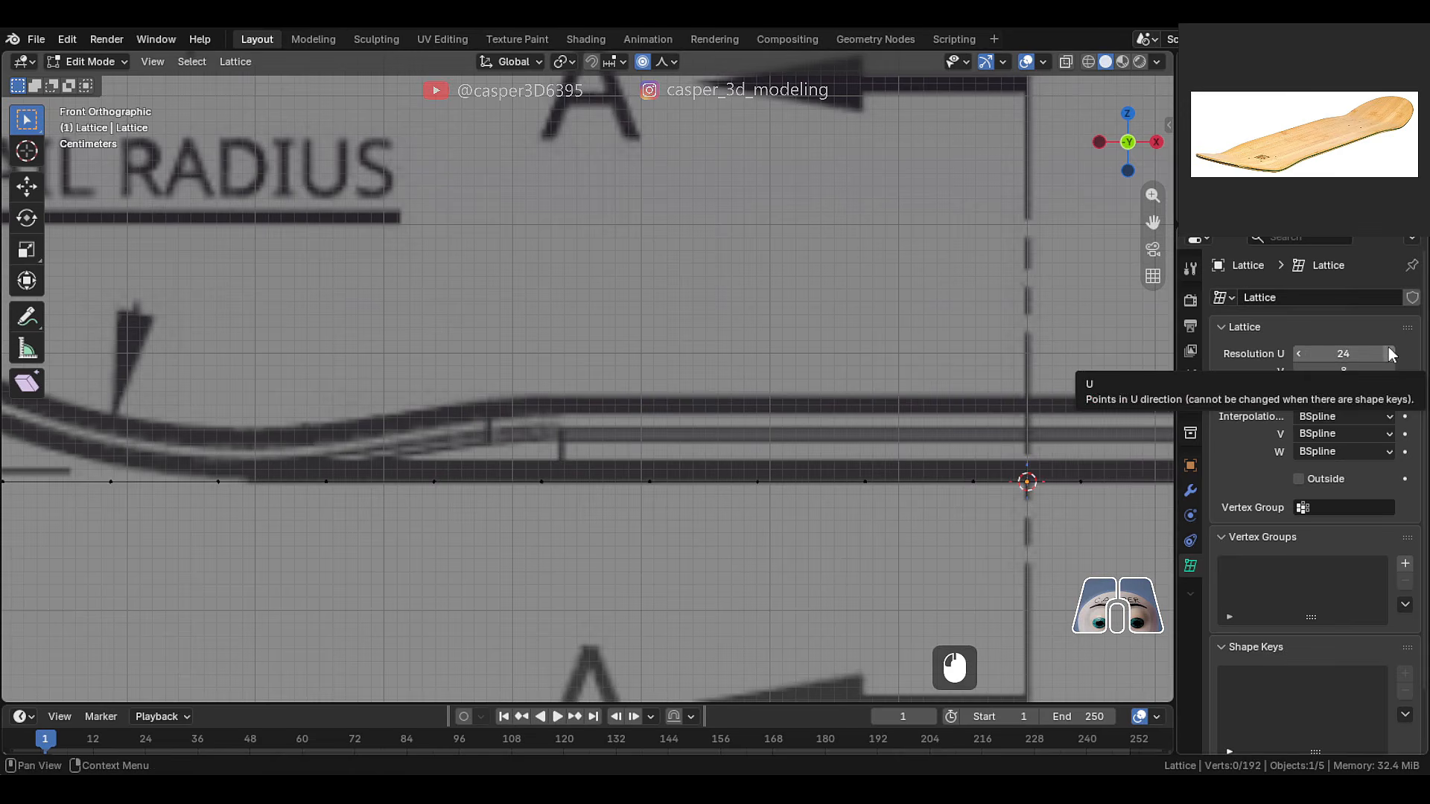
click(1390, 355)
scroll(605, 393, down, 1)
middle_drag(540, 392, 567, 456)
scroll(568, 456, down, 1)
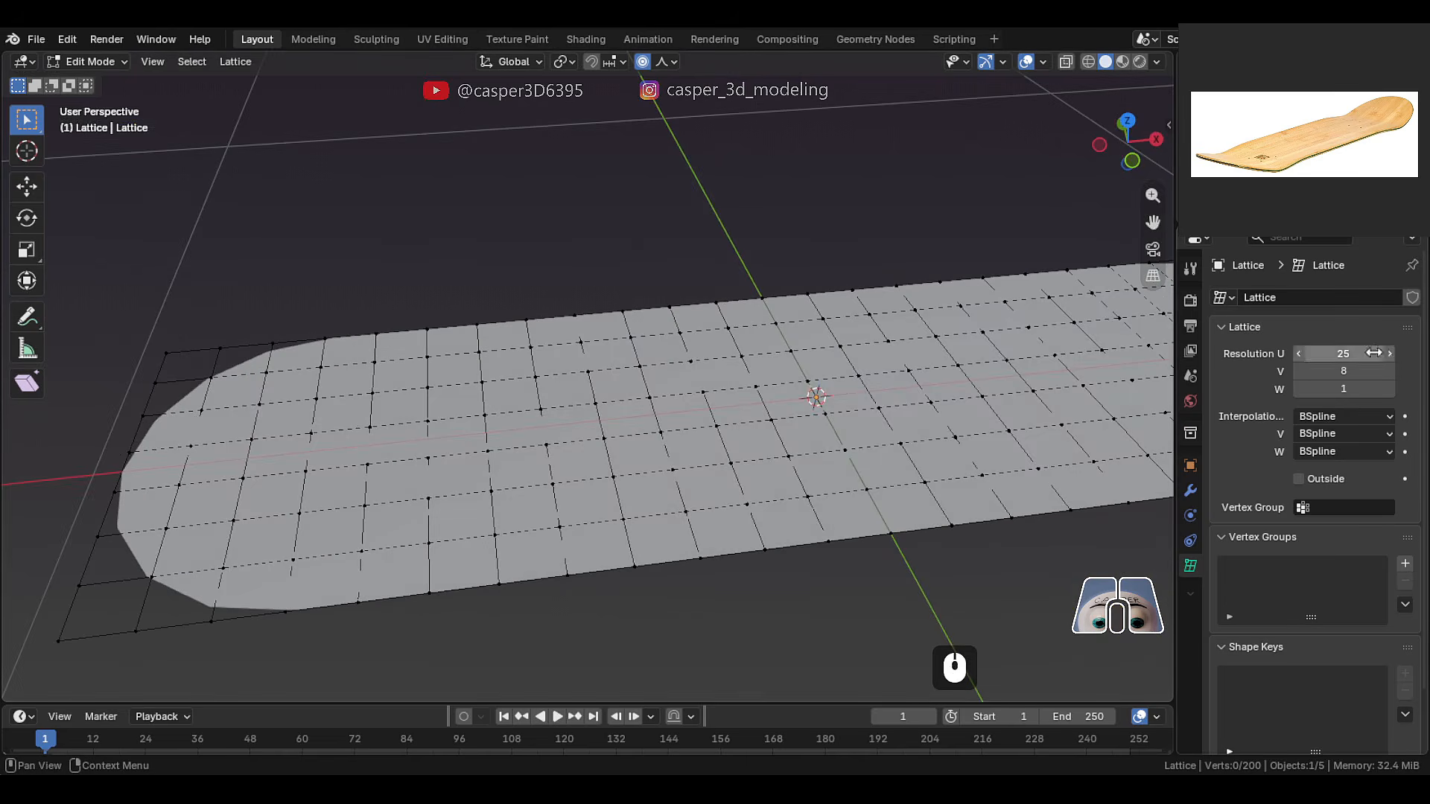
click(1390, 373)
scroll(596, 399, down, 1)
mouse_move(596, 398)
middle_down()
mouse_move(596, 426)
mouse_move(596, 396)
middle_up()
shift+middle_drag(596, 396, 488, 415)
- Raise the middle lattice points along both long edges of the deck by 0.038724 m along Z, leaving out the tail-side points
key(KP_7)
scroll(686, 414, down, 1)
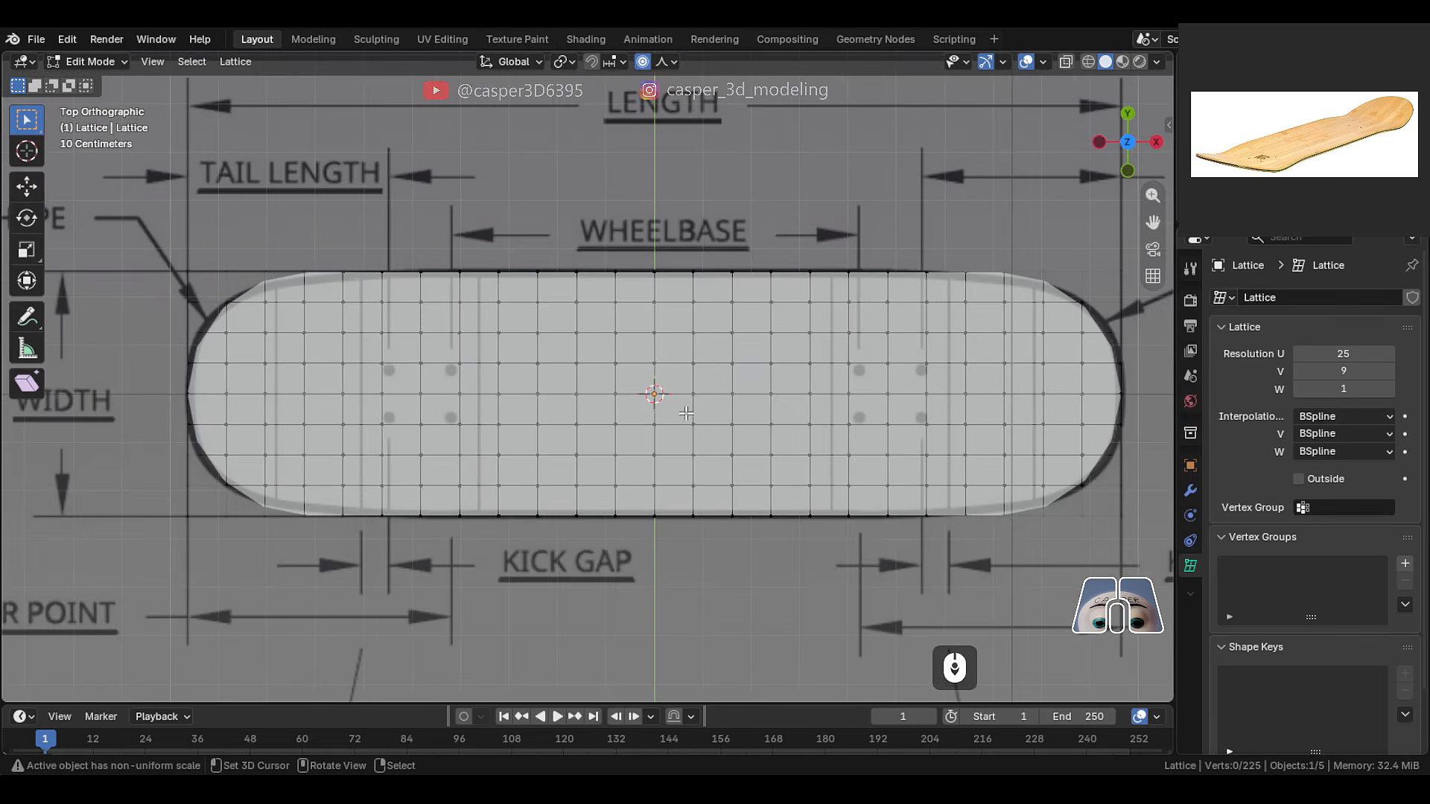
drag(909, 542, 563, 539)
drag(393, 497, 394, 499)
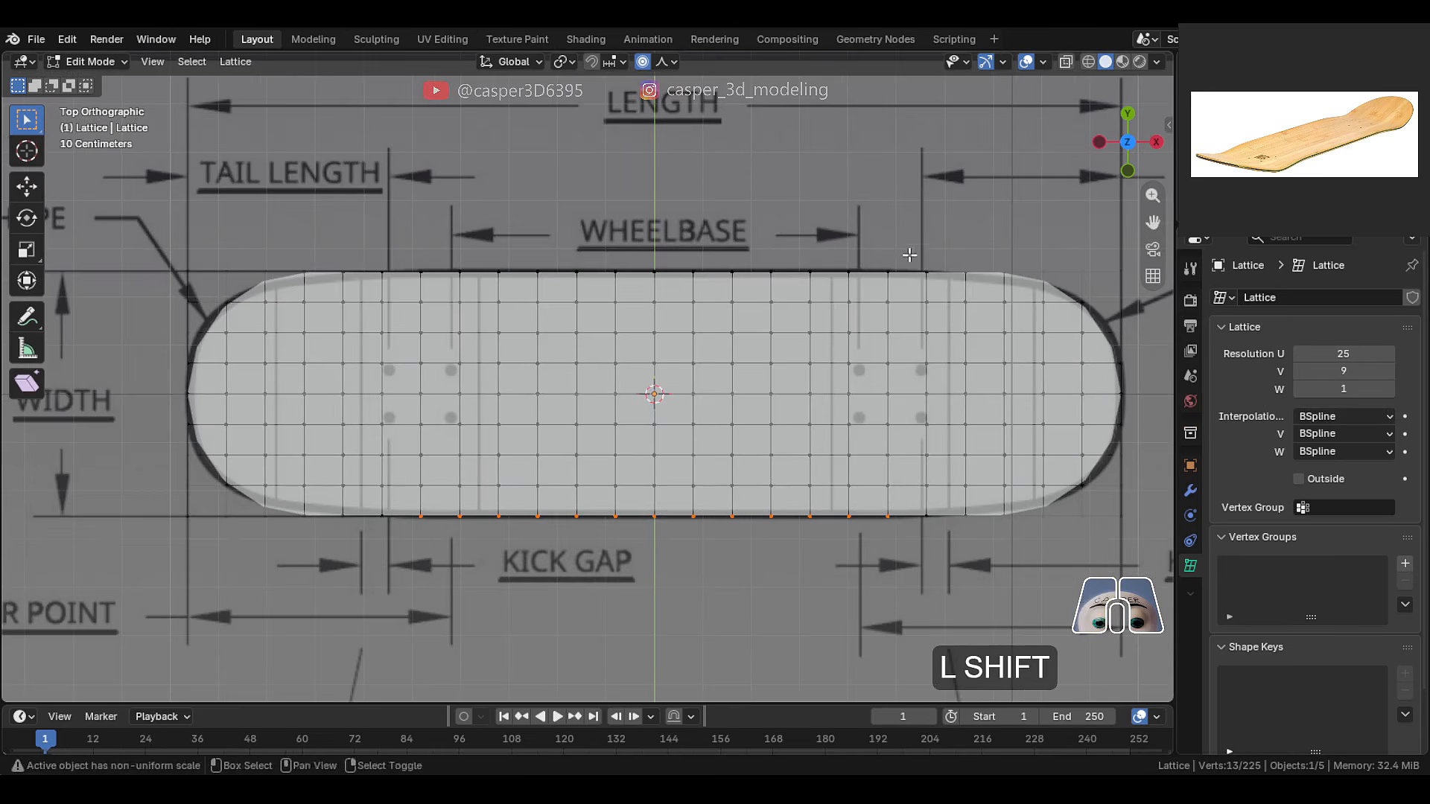
shift+drag(913, 287, 369, 216)
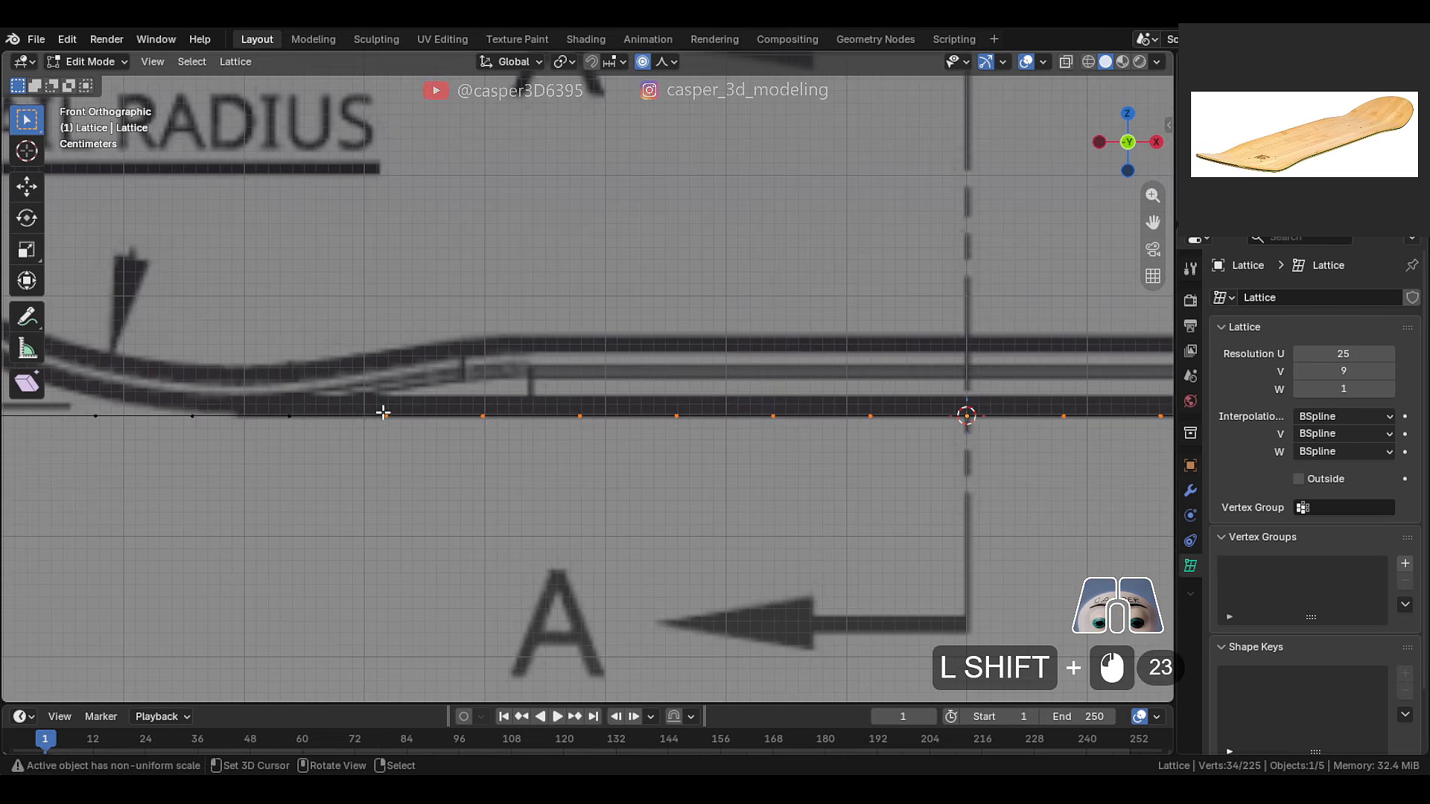
ctrl+drag(423, 436, 322, 383)
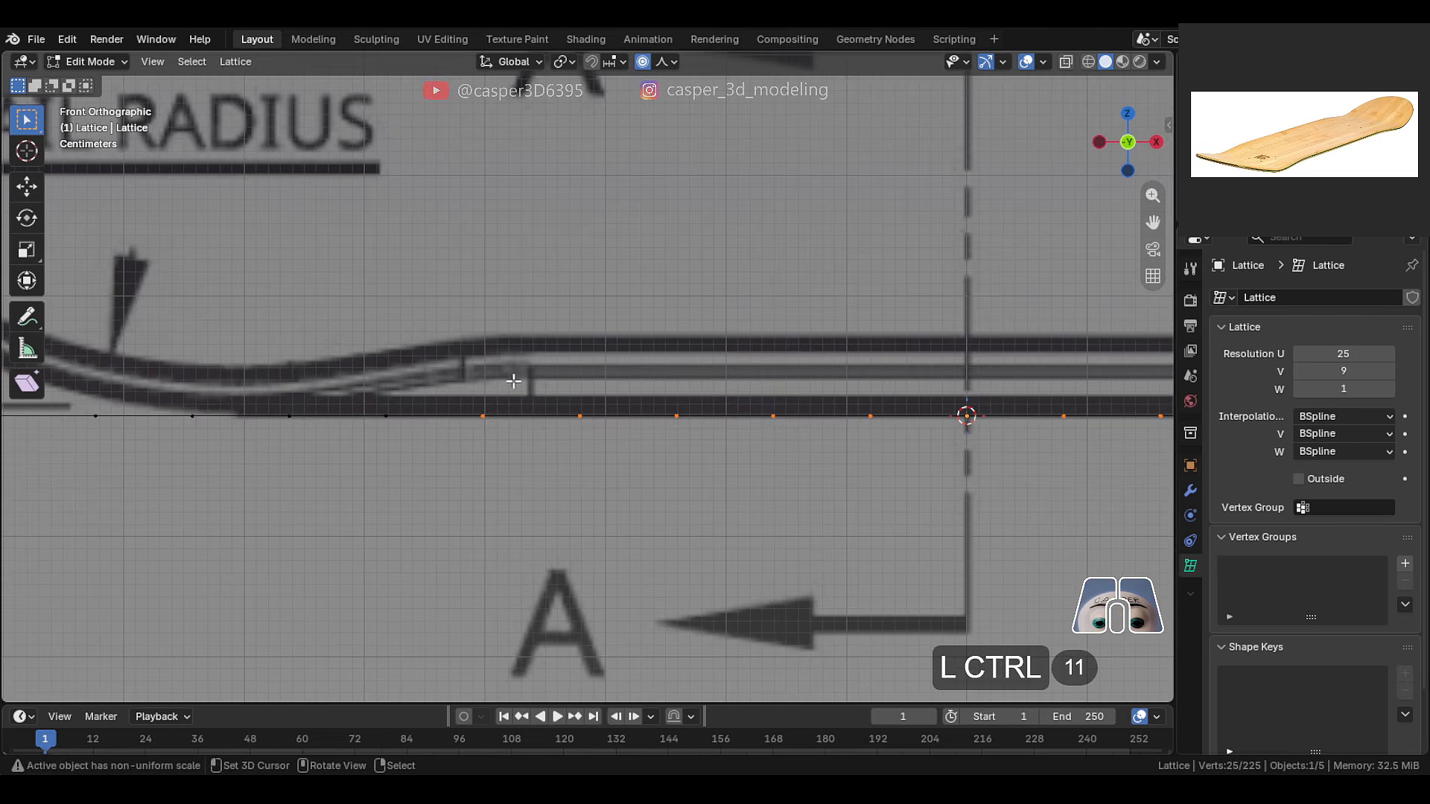
shift+middle_drag(300, 415, 633, 352)
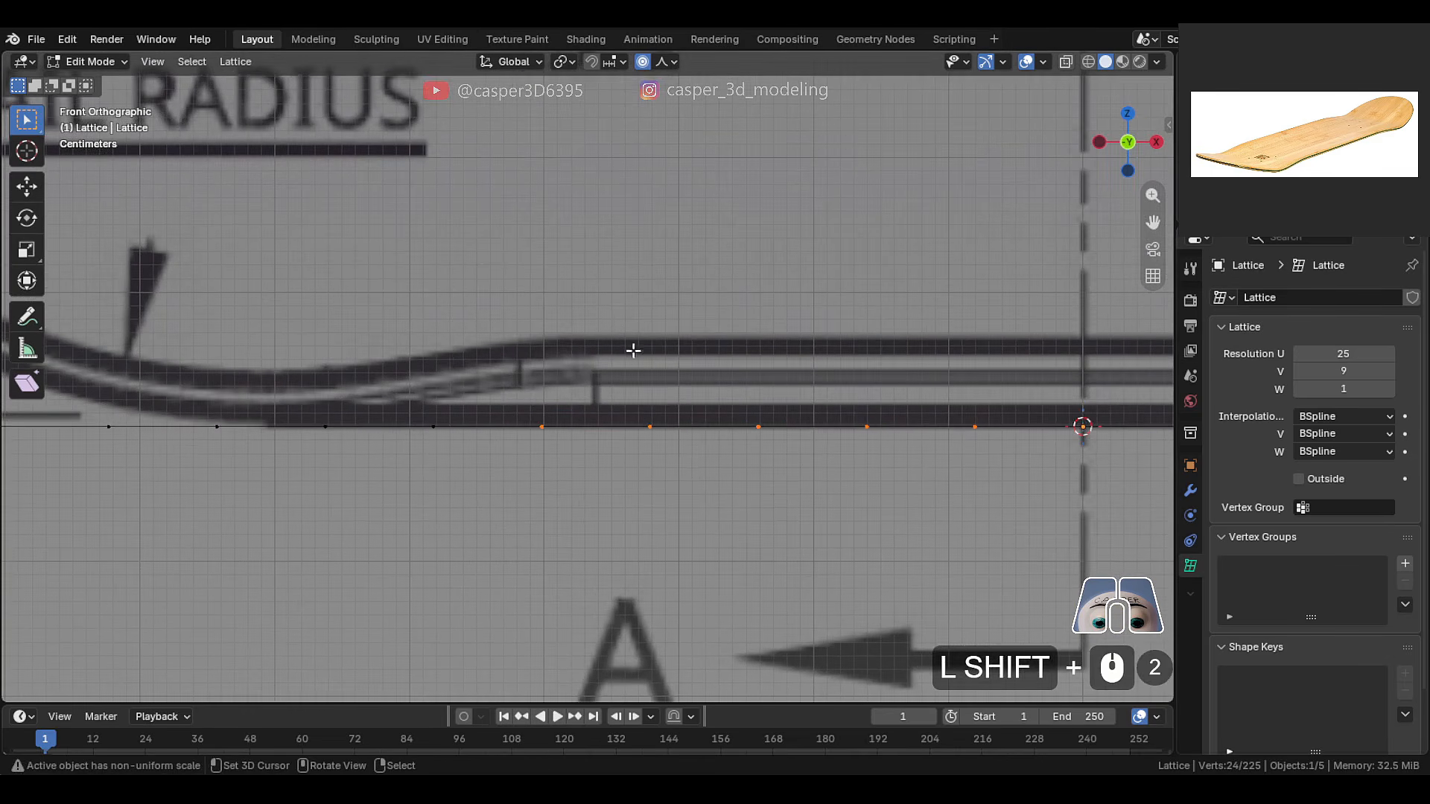
key(g)
key(z)
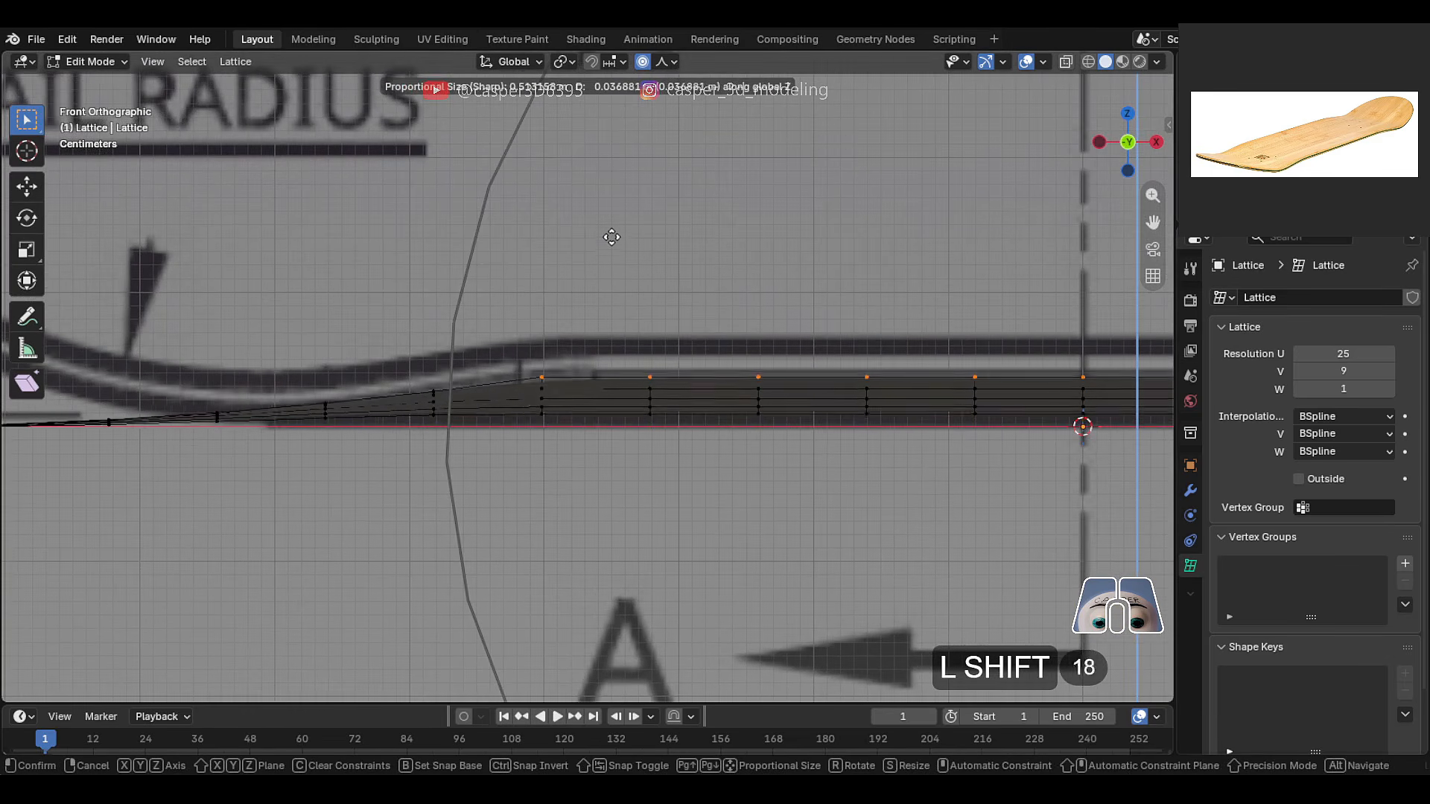
scroll(611, 229, up, 3)
click(613, 182)
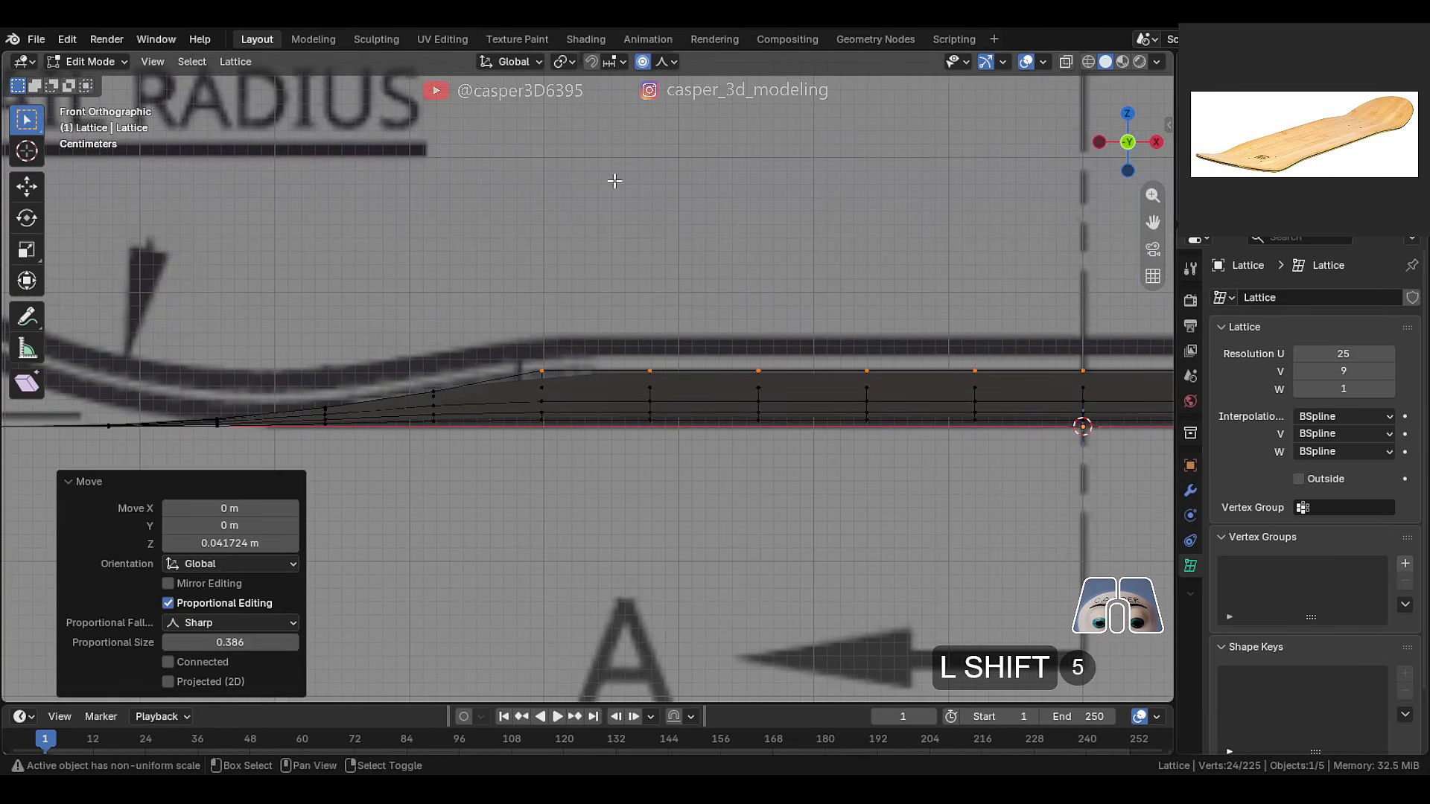
shift+middle_drag(616, 179, 568, 246)
mouse_move(230, 543)
shift+mouse_down()
mouse_move(205, 544)
mouse_move(223, 544)
shift+mouse_up()
- Set the edge move's proportional size to 0.346 to match the concave in the cross-section blueprint
scroll(625, 415, down, 1)
key(KP_3)
scroll(624, 417, up, 3)
shift+middle_drag(623, 418, 608, 428)
scroll(609, 429, up, 2)
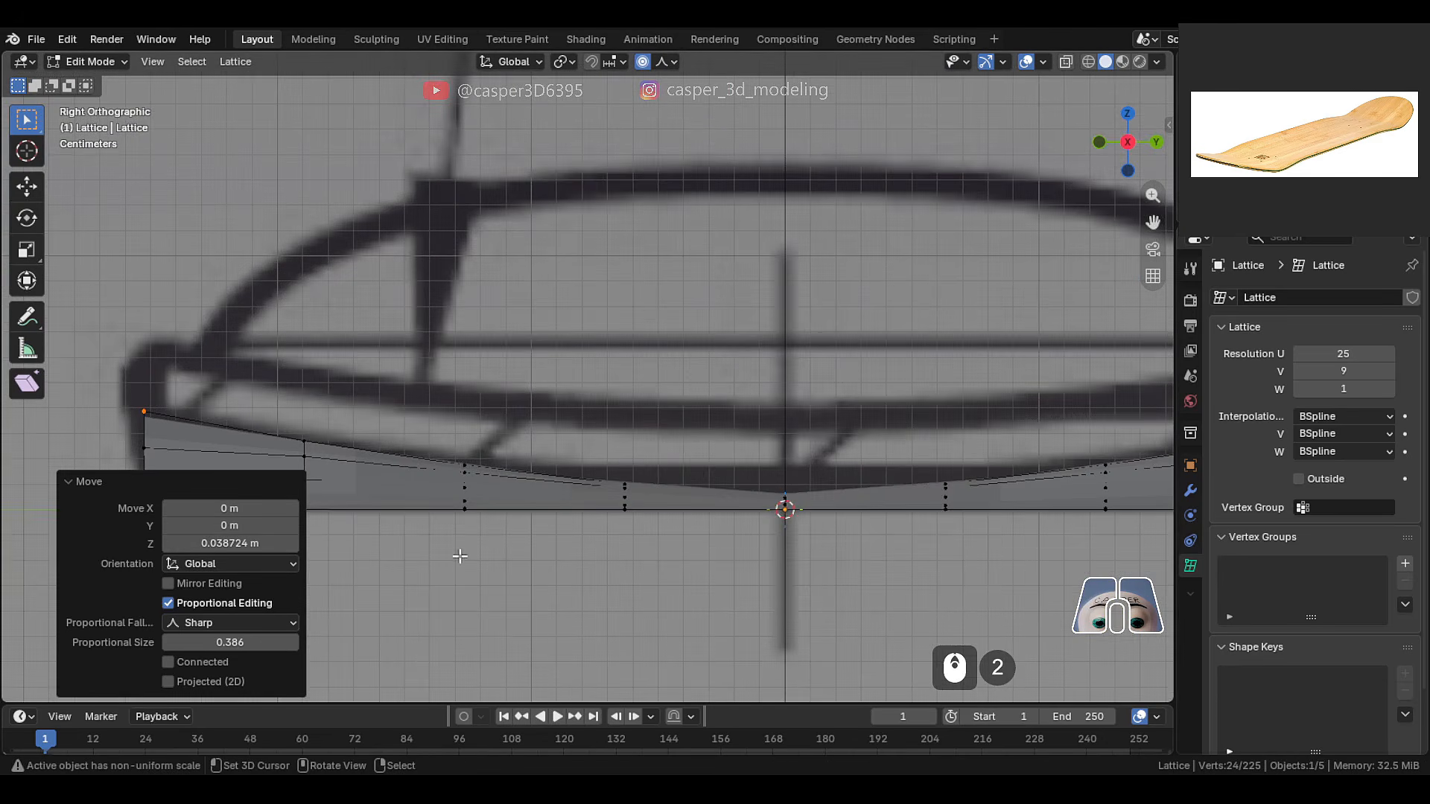
mouse_move(221, 635)
shift+mouse_down()
mouse_move(180, 634)
mouse_move(233, 636)
shift+mouse_up()
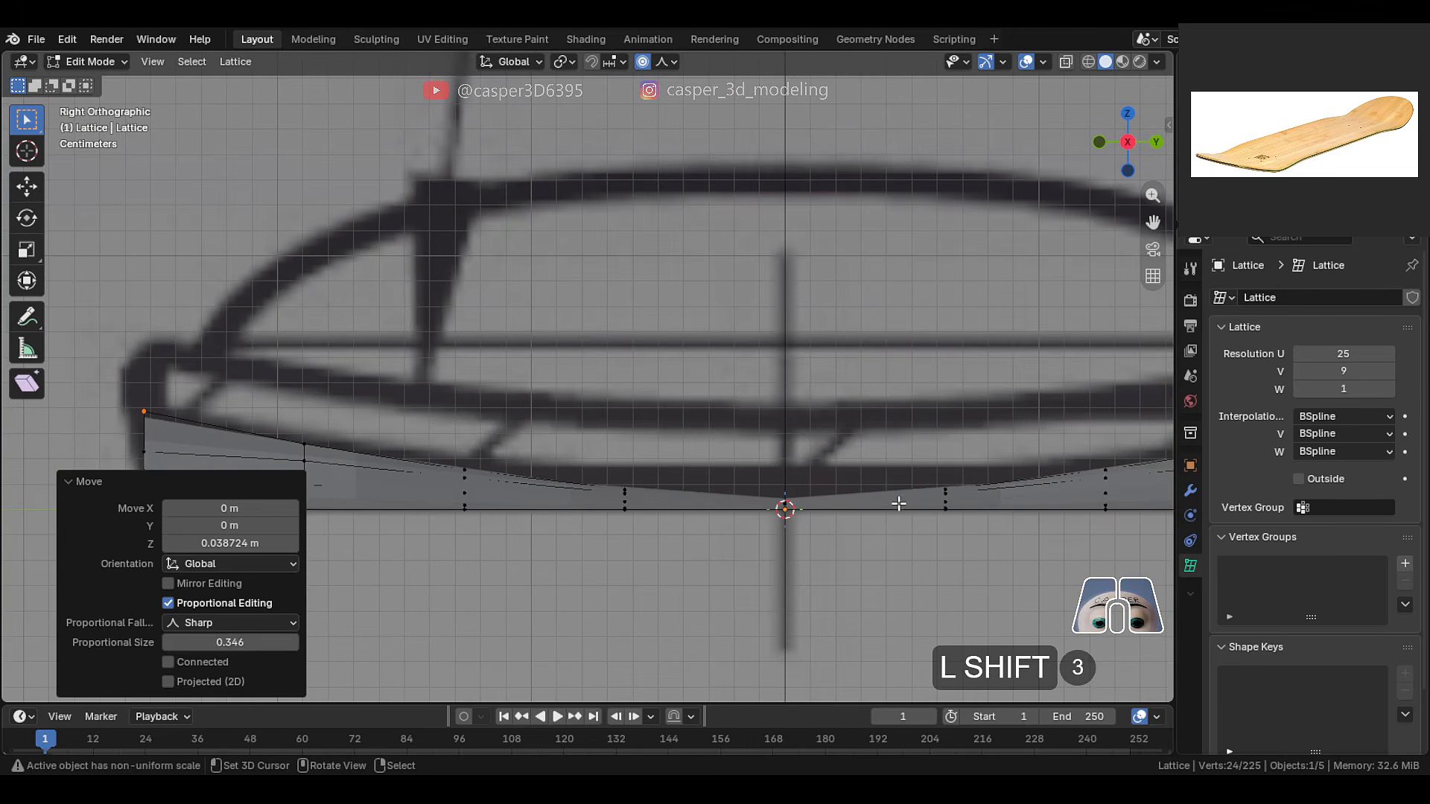
scroll(606, 407, down, 3)
shift+middle_drag(607, 407, 677, 383)
- Raise the single edge point just tailward of the lifted edge by 0.007921 m along Z with a proportional size of 0.101
key(shift+z)
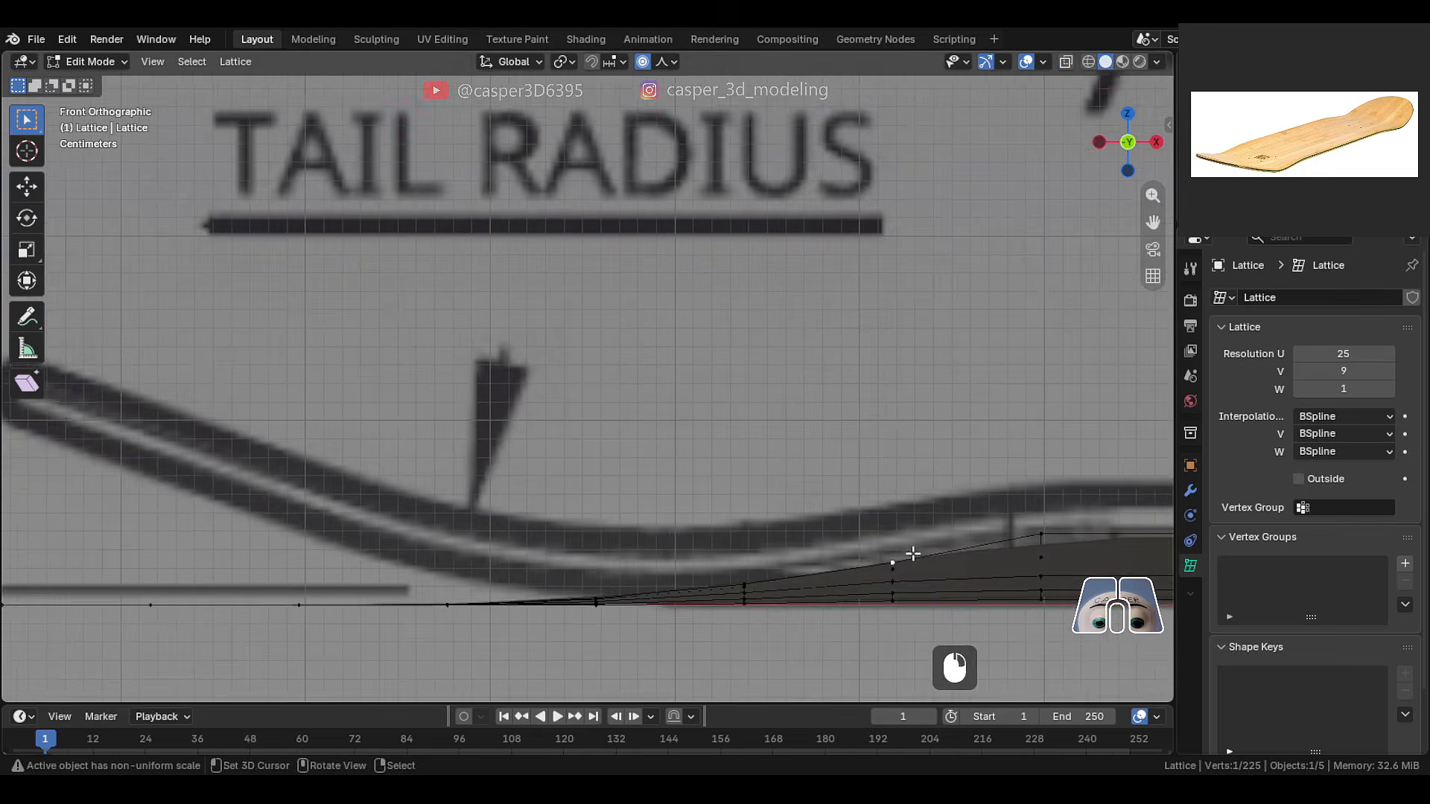
middle_drag(910, 550, 774, 525)
scroll(847, 549, down, 1)
key(KP_1)
scroll(731, 488, up, 2)
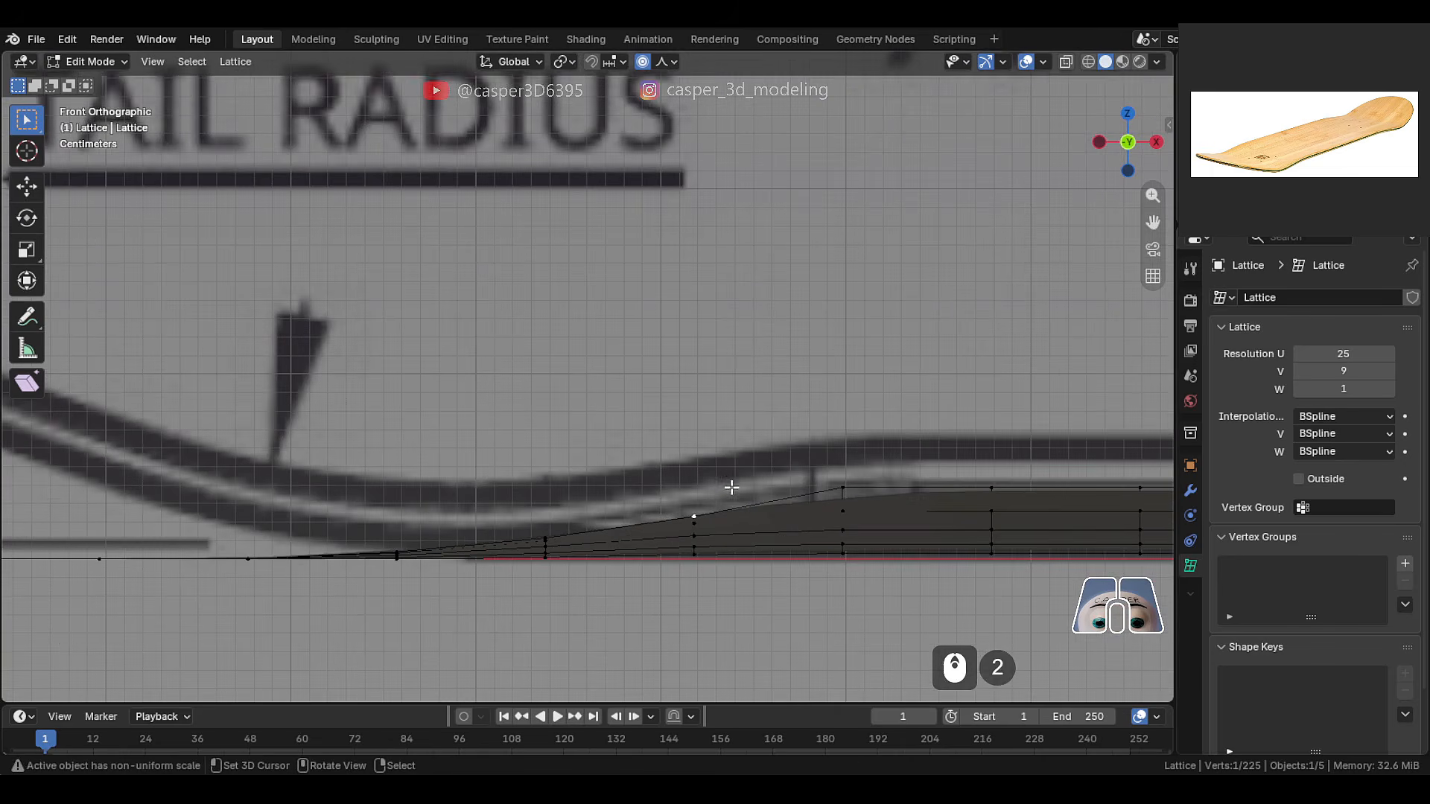
key(g)
key(z)
shift+scroll(725, 477, up, 15)
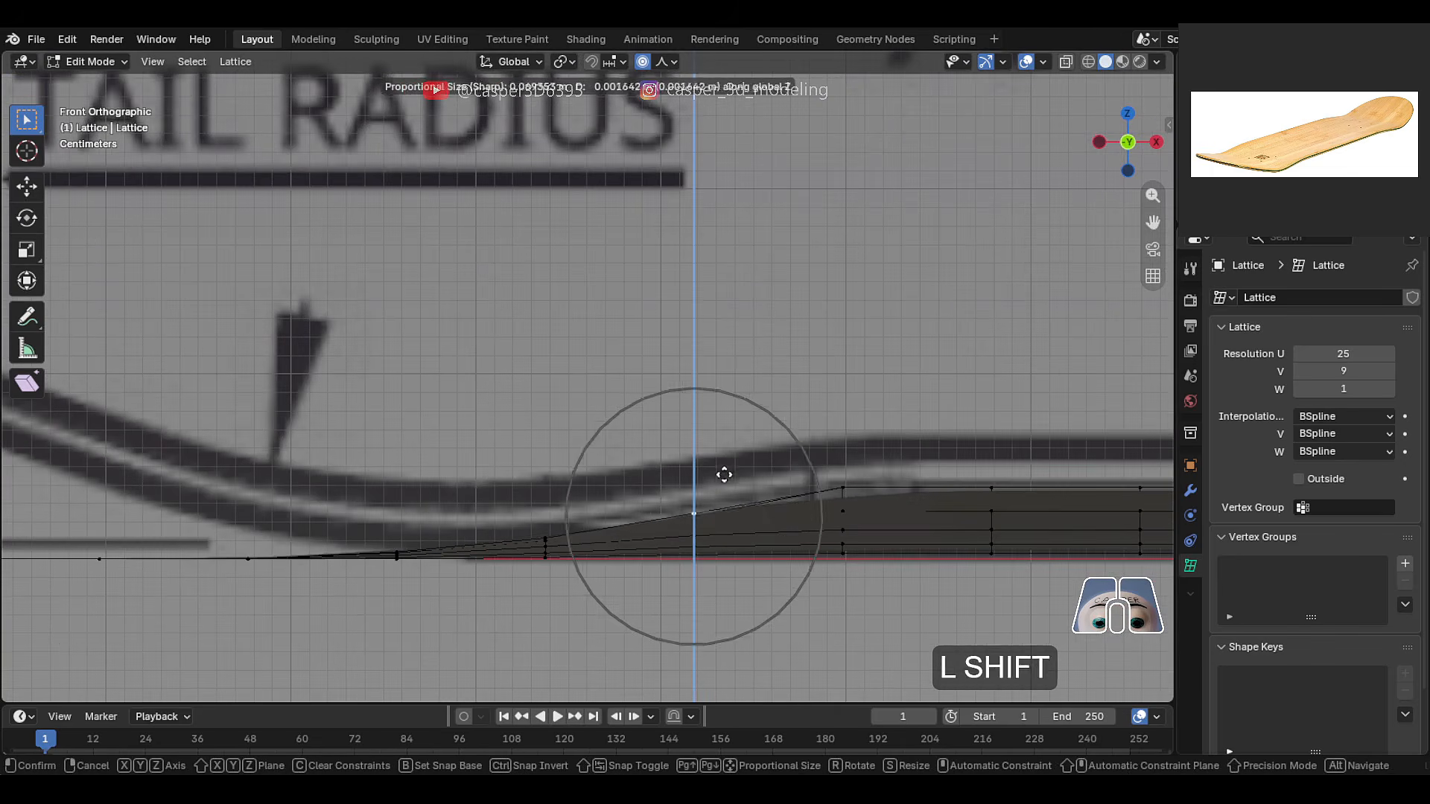
click(728, 425)
middle_drag(728, 428, 779, 523)
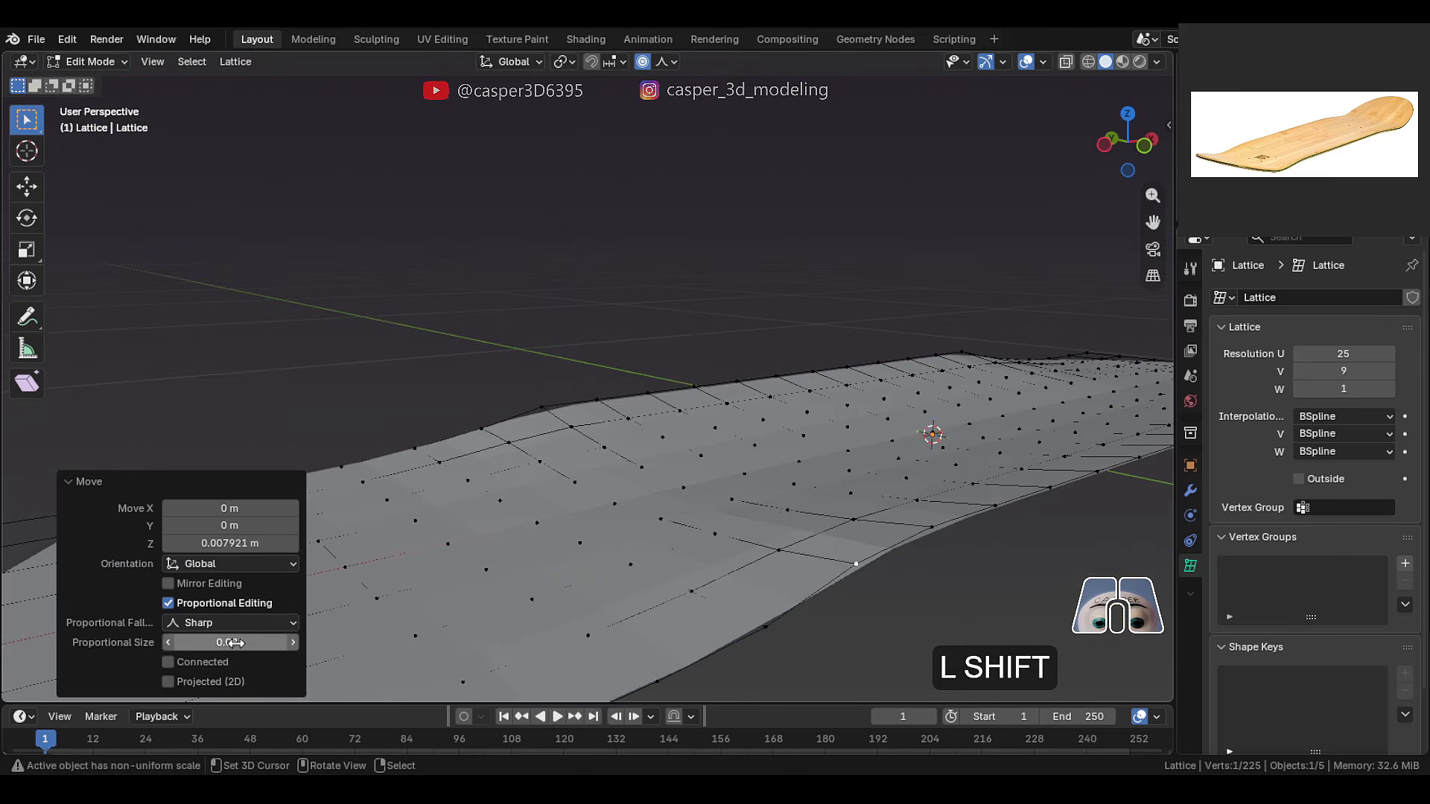
mouse_move(230, 642)
shift+mouse_down()
mouse_move(182, 642)
mouse_move(232, 642)
shift+mouse_up()
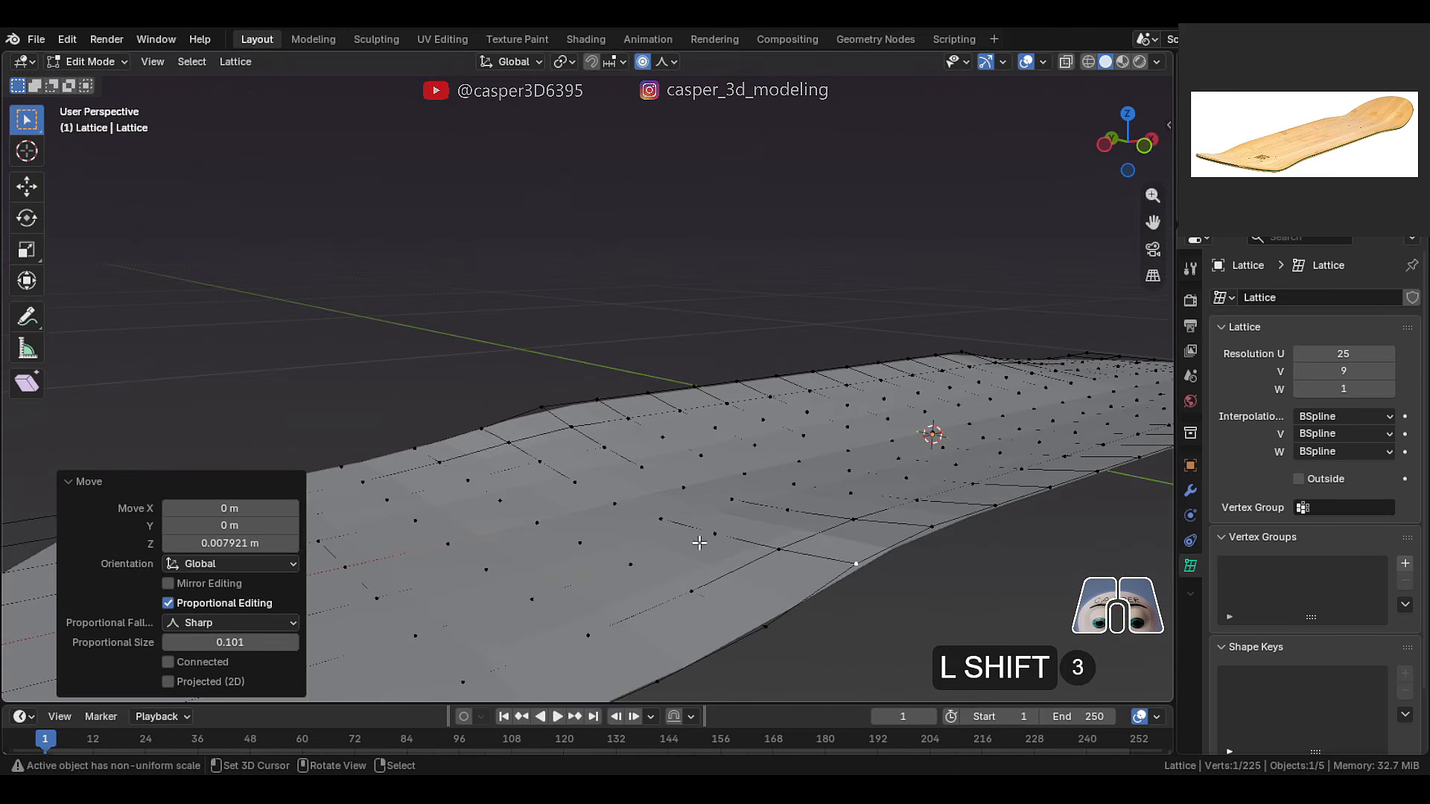
- Raise the tail's end row of lattice points about 0.11 m along Z with a wide sharp falloff, following the blueprint's tail curve
scroll(702, 542, down, 3)
key(KP_1)
shift+middle_drag(520, 527, 664, 501)
scroll(664, 501, up, 4)
key(shift+z)
drag(556, 581, 415, 462)
shift+middle_drag(805, 536, 612, 513)
key(g)
key(z)
scroll(612, 487, down, 10)
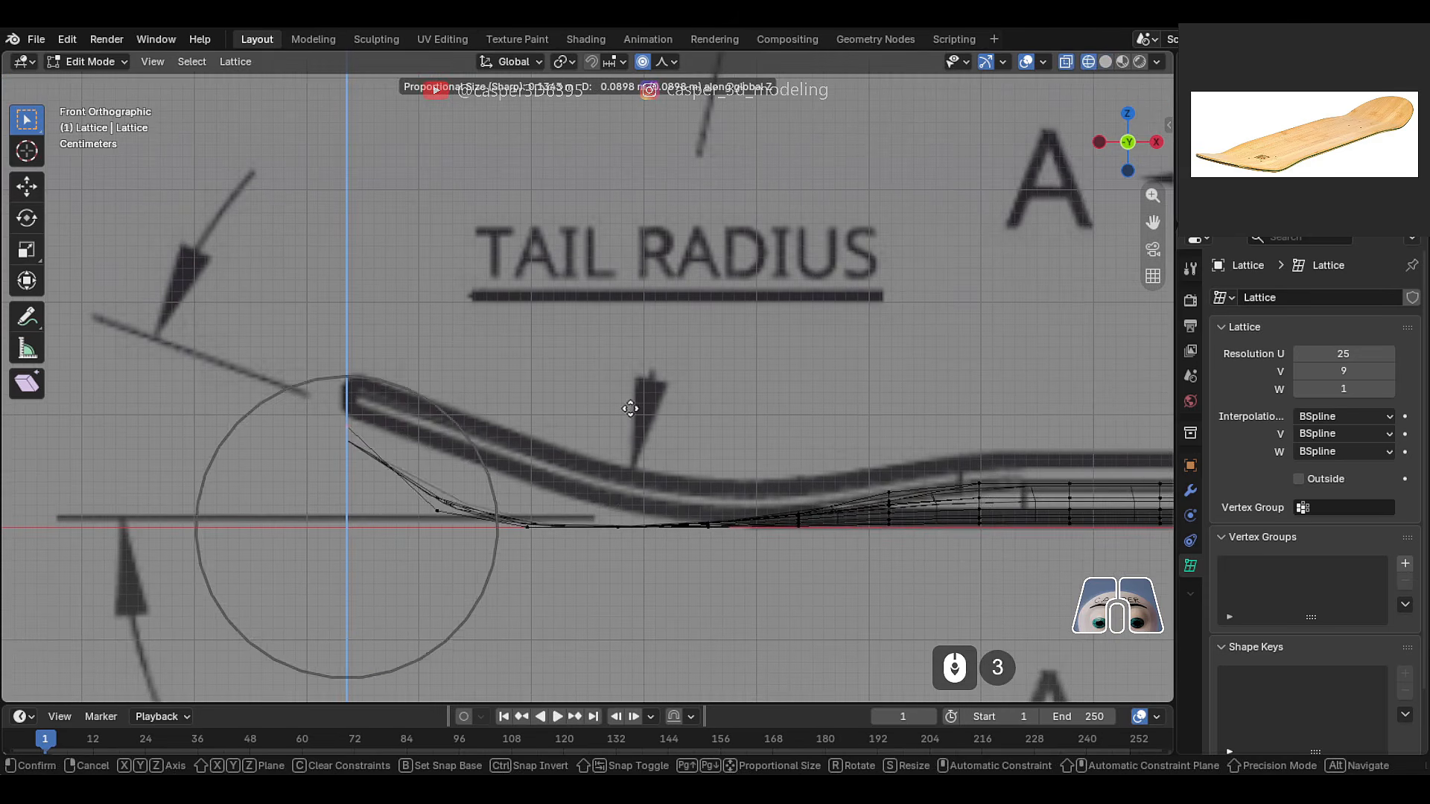
scroll(641, 396, down, 3)
key(shift)
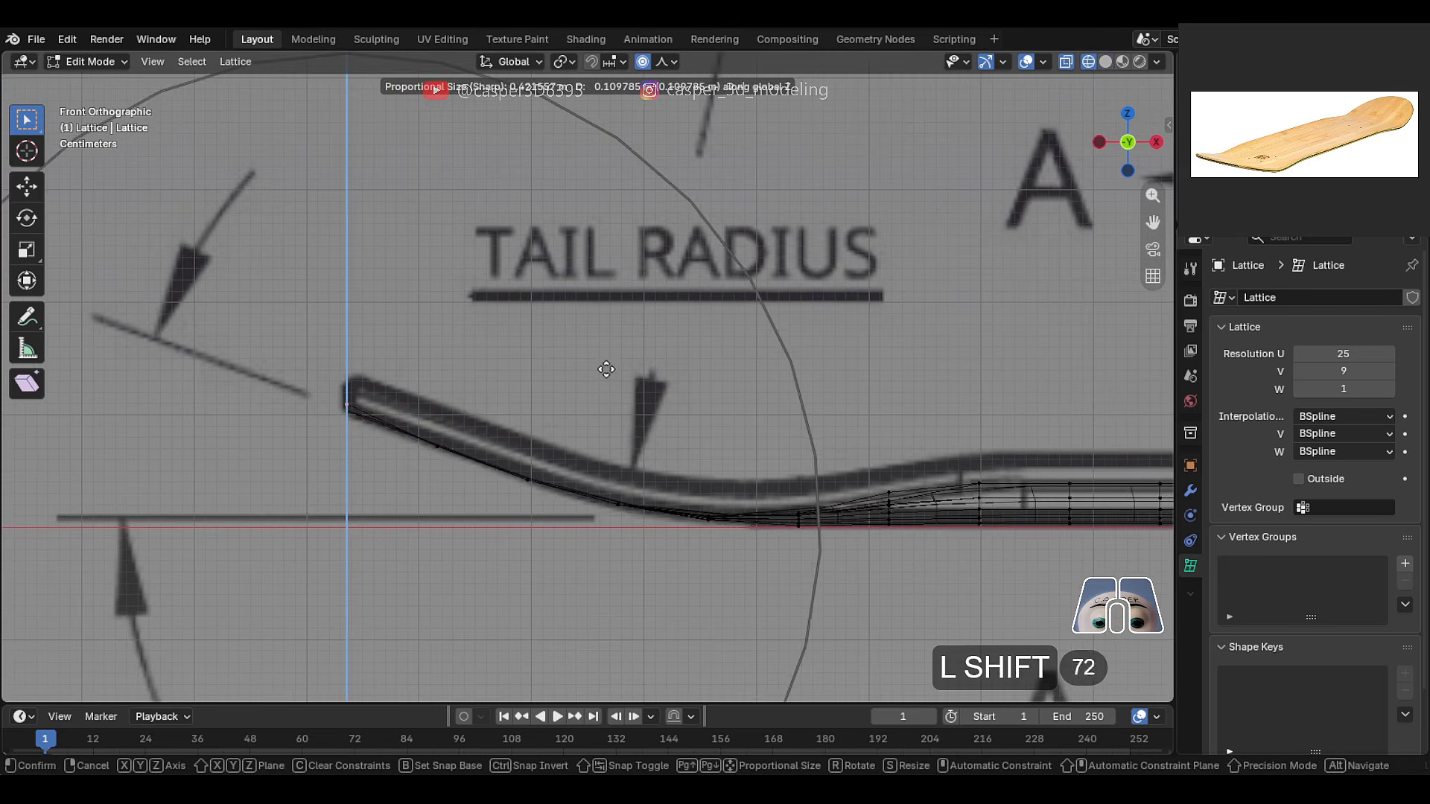
click(611, 343)
scroll(670, 447, up, 2)
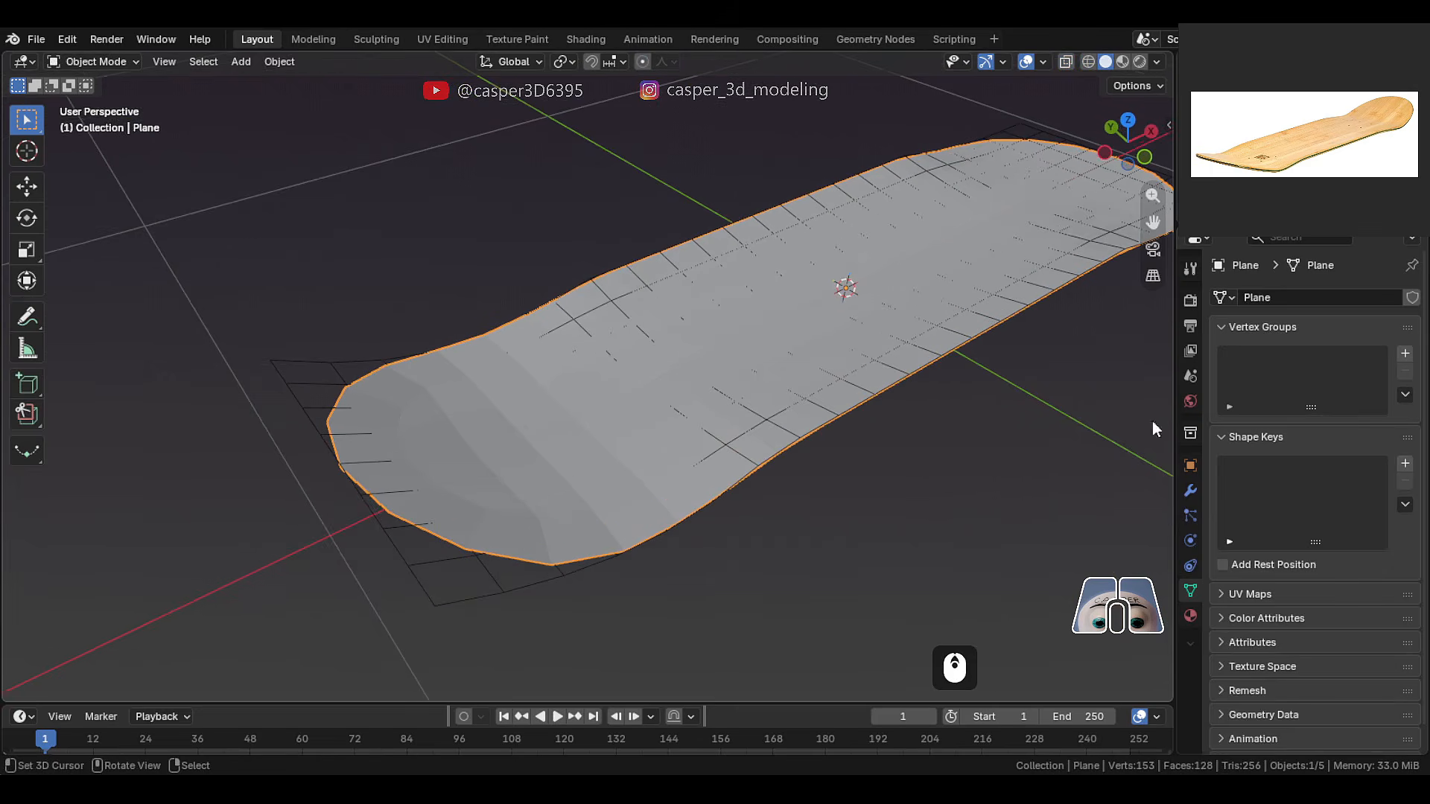
- Add a Mirror modifier to the deck on the X axis with Clipping, X Bisect and X Flip enabled
click(1190, 490)
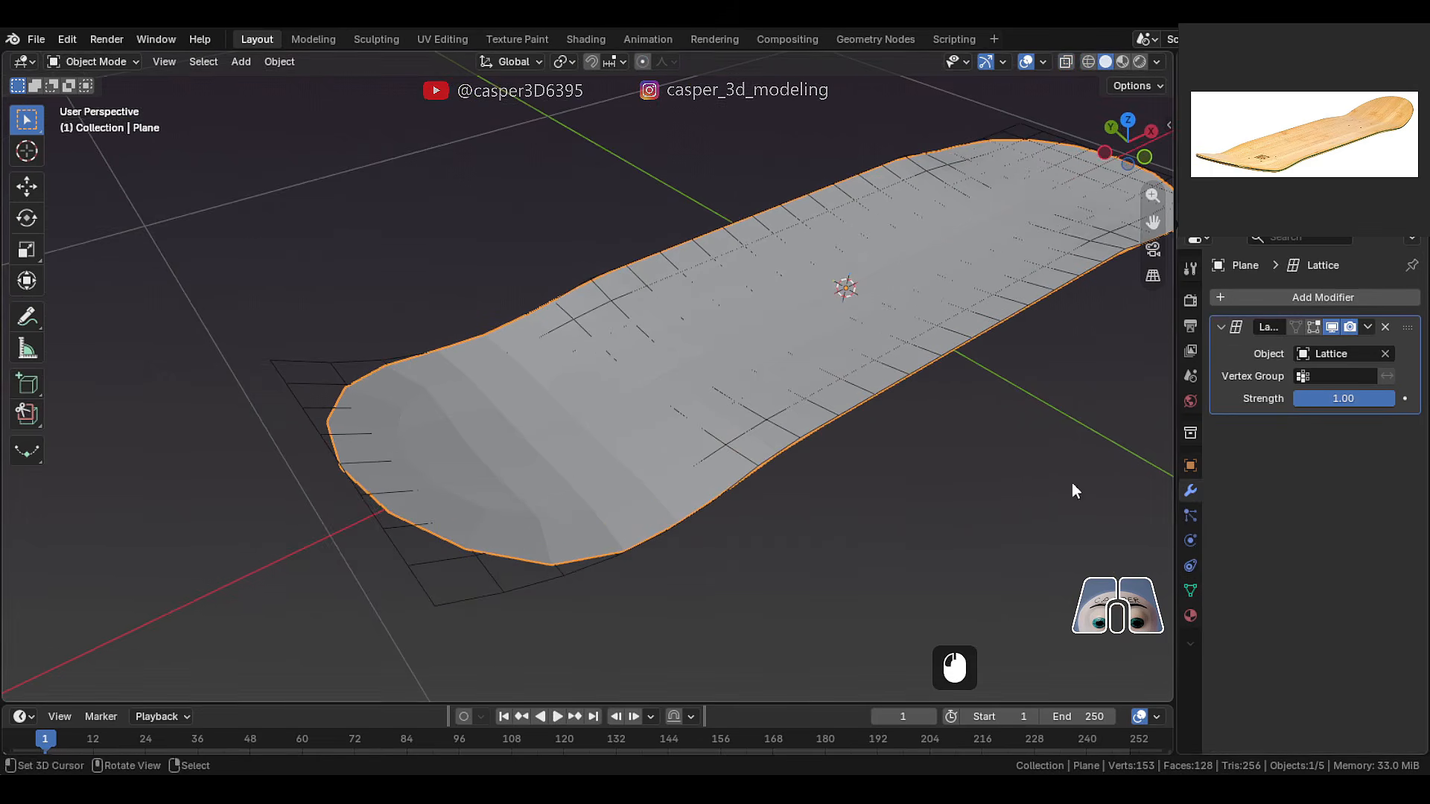
click(1334, 298)
mouse_move(1281, 295)
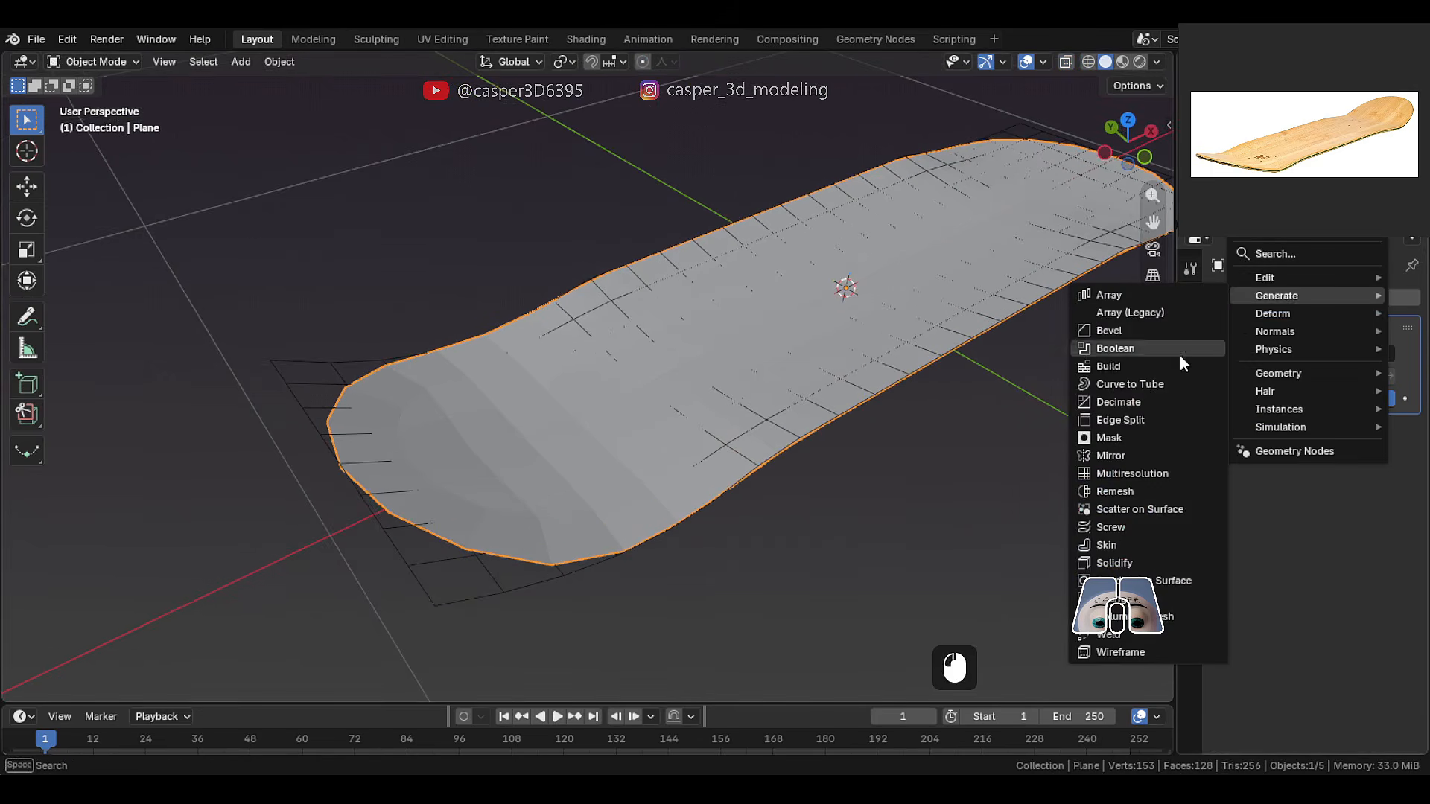
click(1157, 455)
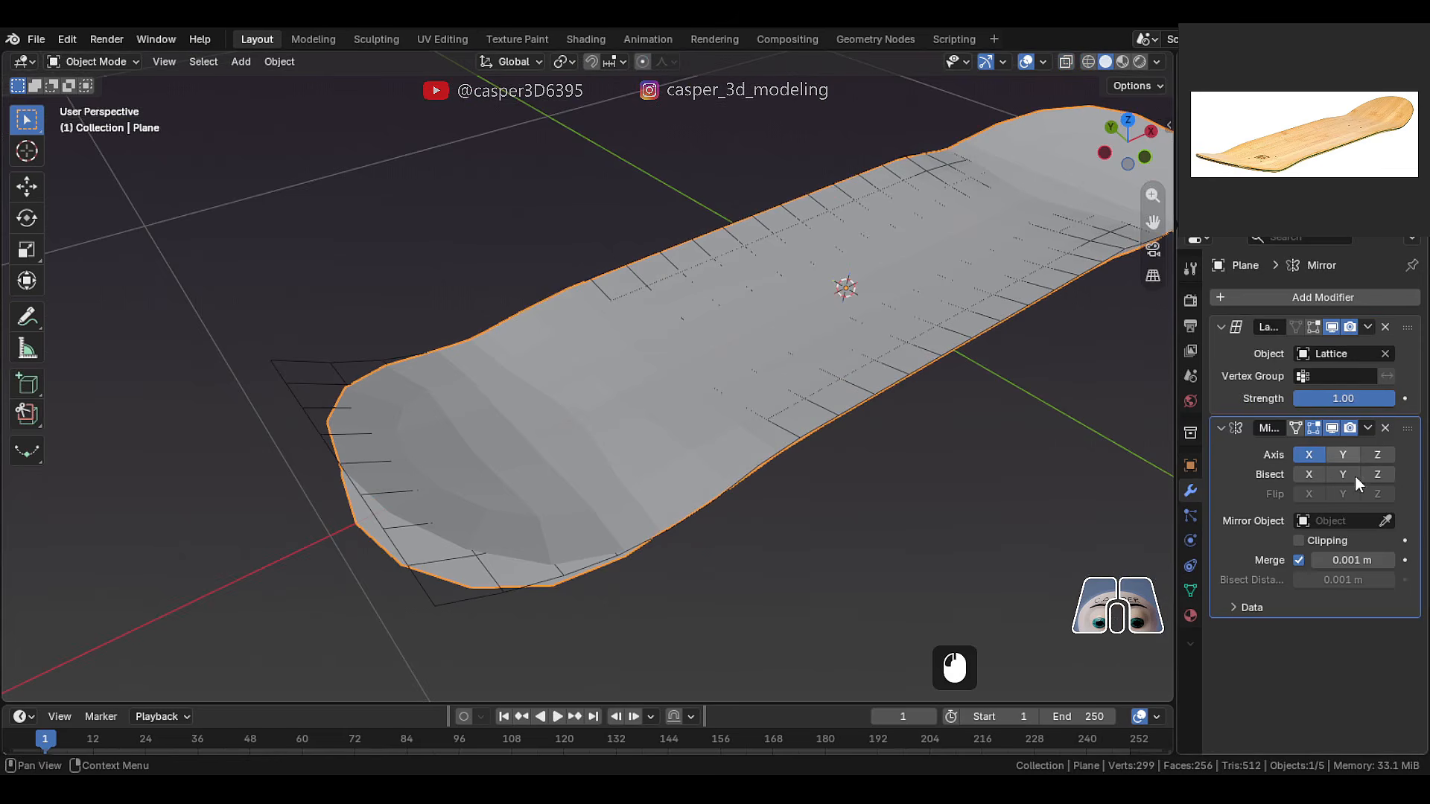
click(1298, 539)
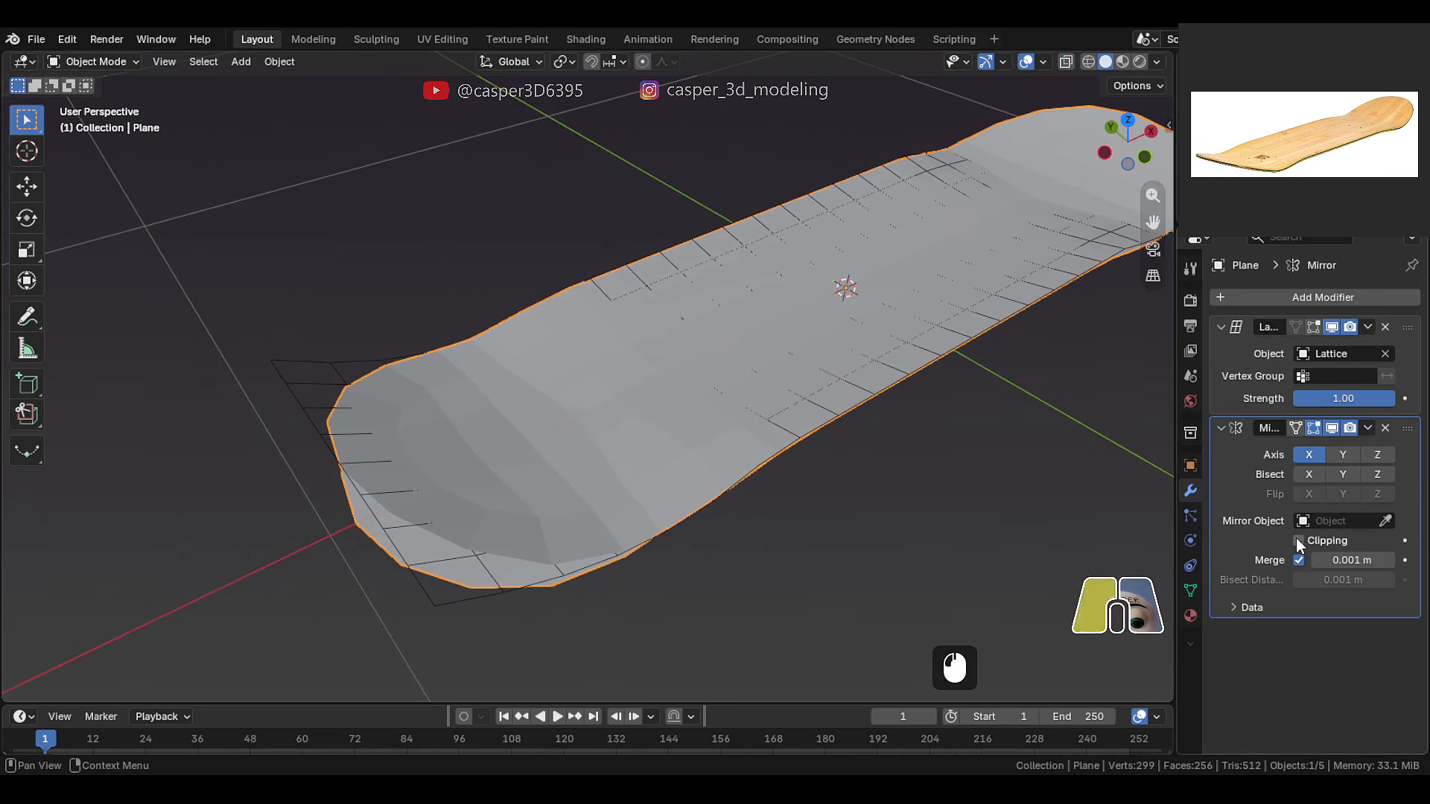
click(1308, 469)
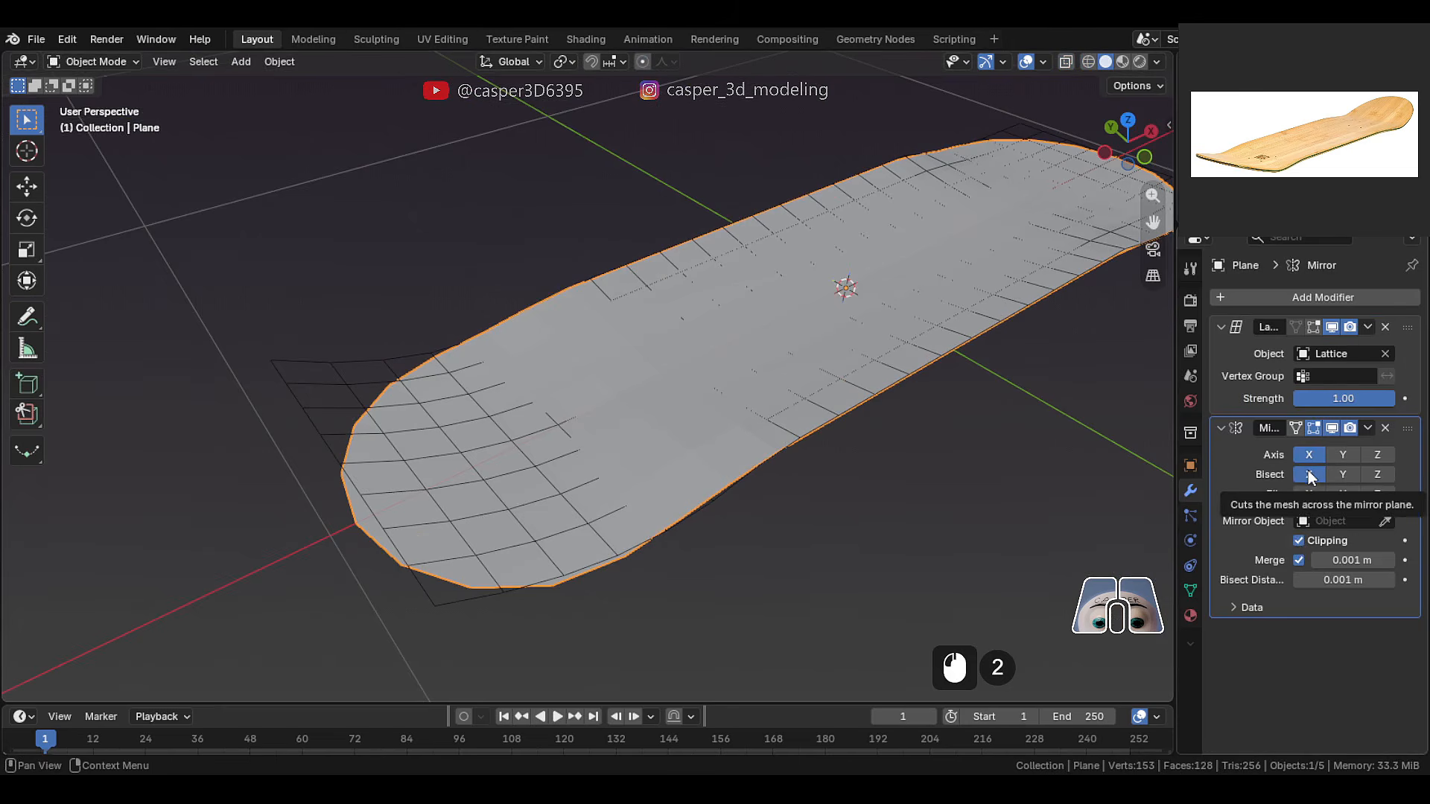
click(1304, 492)
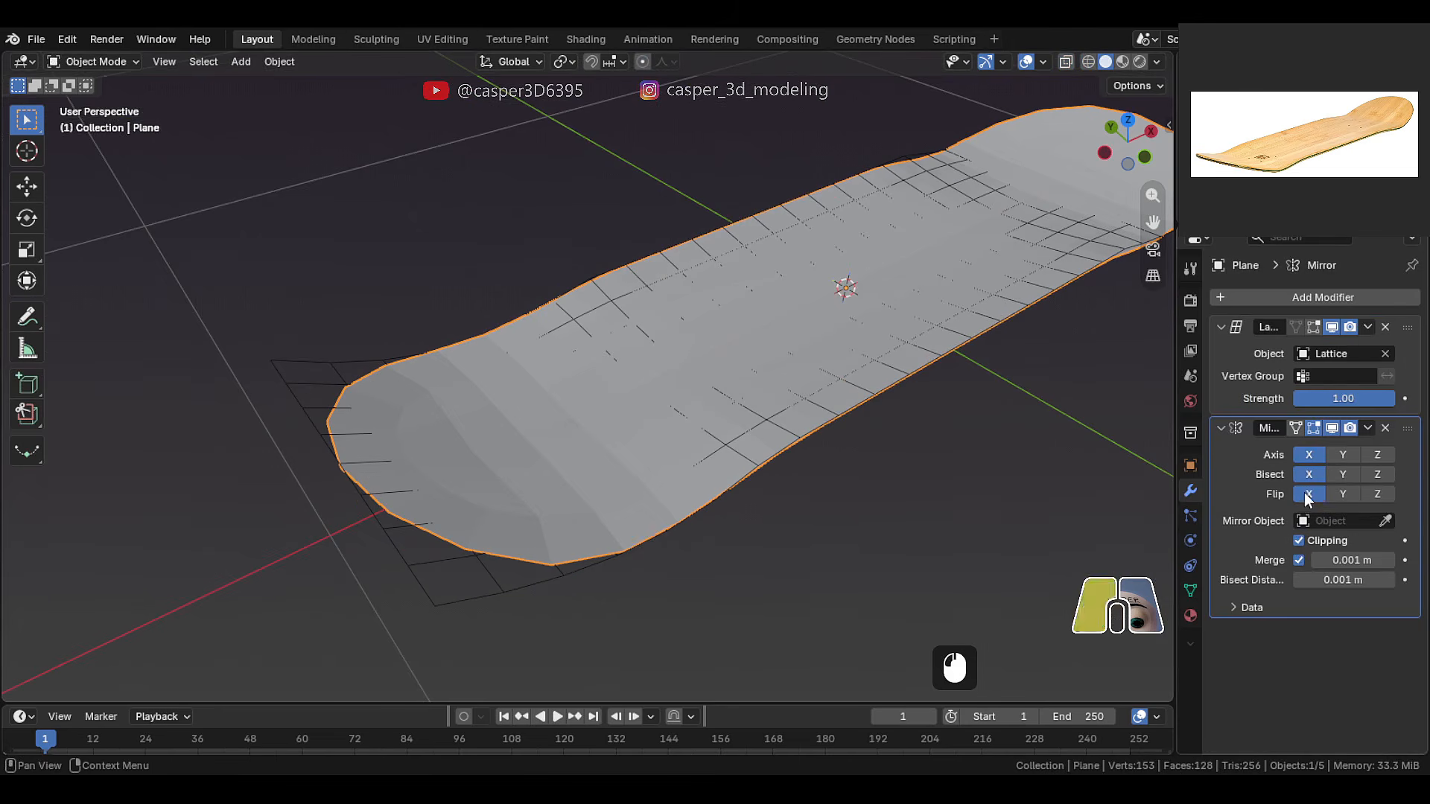
- Extend the deck's mirroring to the Y axis with Bisect and Flip enabled on Y
click(1344, 451)
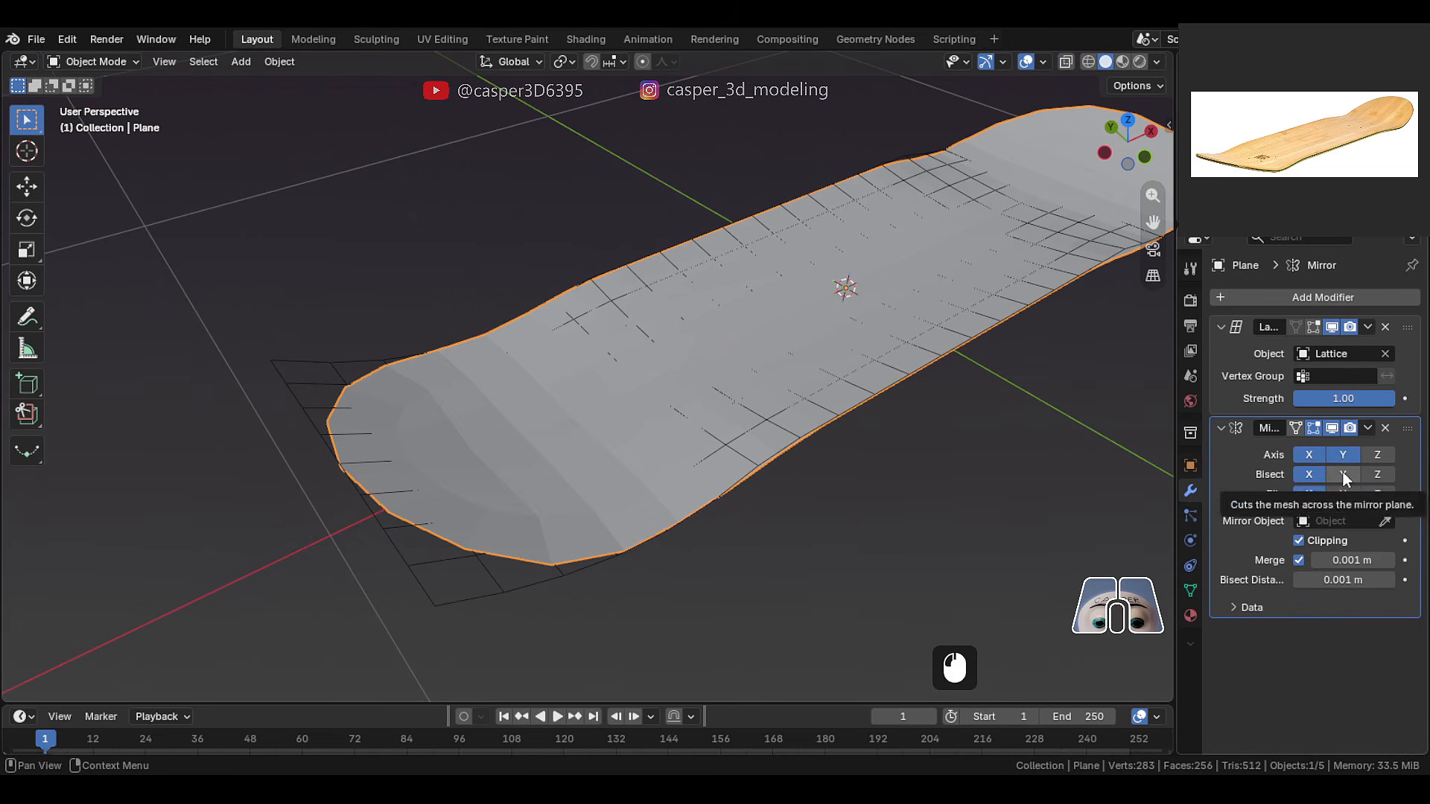
click(1343, 473)
click(1343, 491)
middle_drag(894, 387, 672, 413)
- Add a Solidify modifier with a thickness of -0.04 m and apply the deck's scale
click(1360, 298)
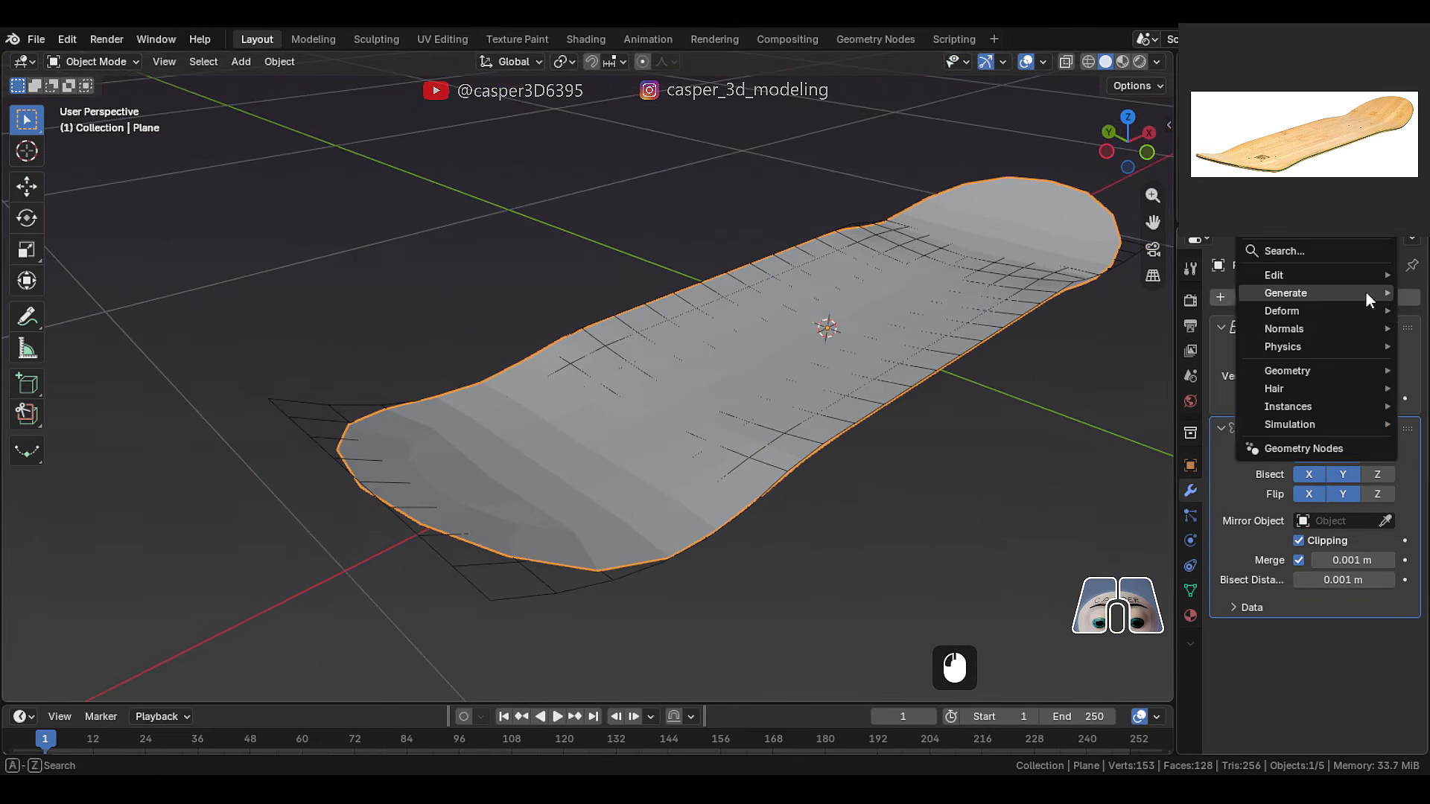
mouse_move(1365, 290)
click(1224, 561)
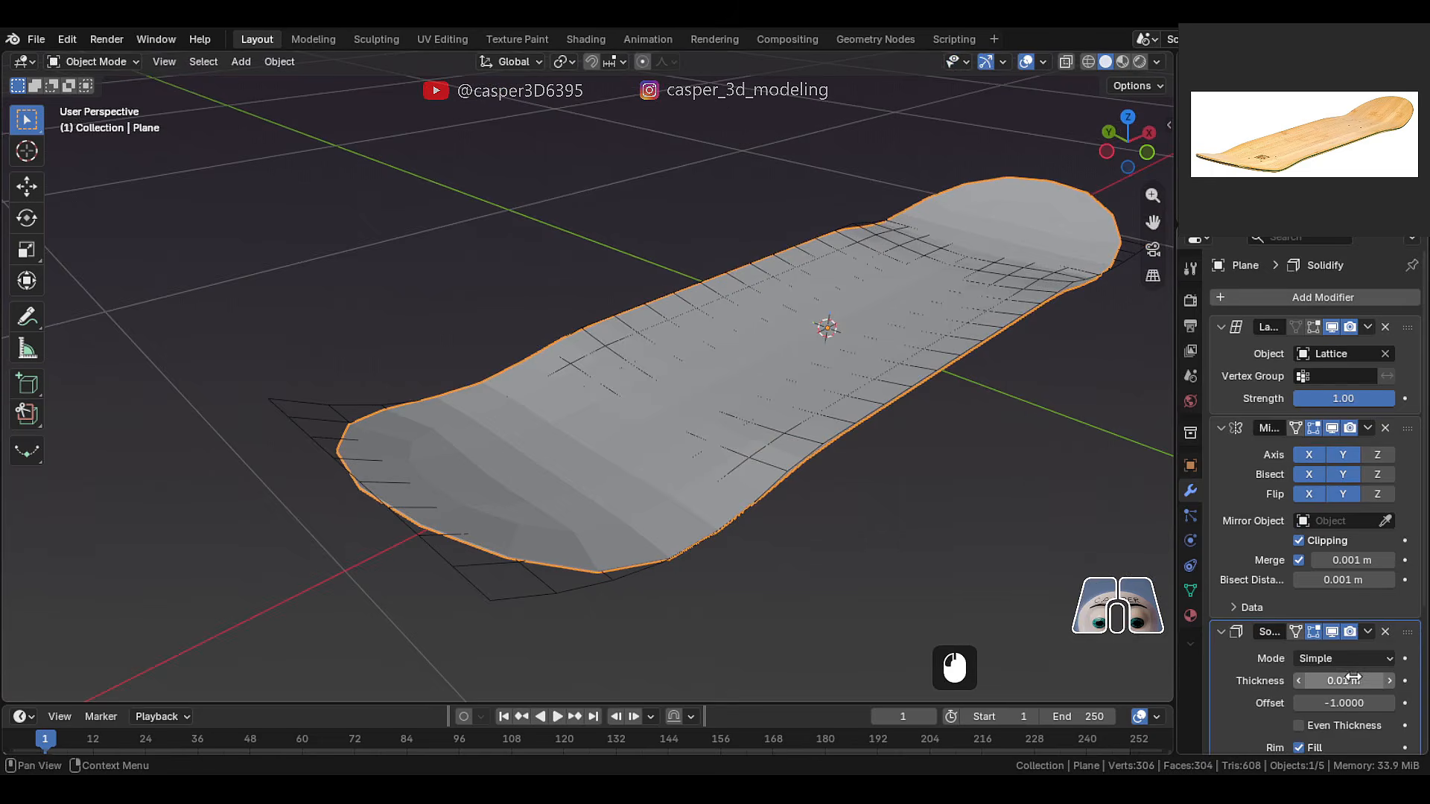
ctrl+drag(1345, 681, 1296, 681)
key(ctrl+a)
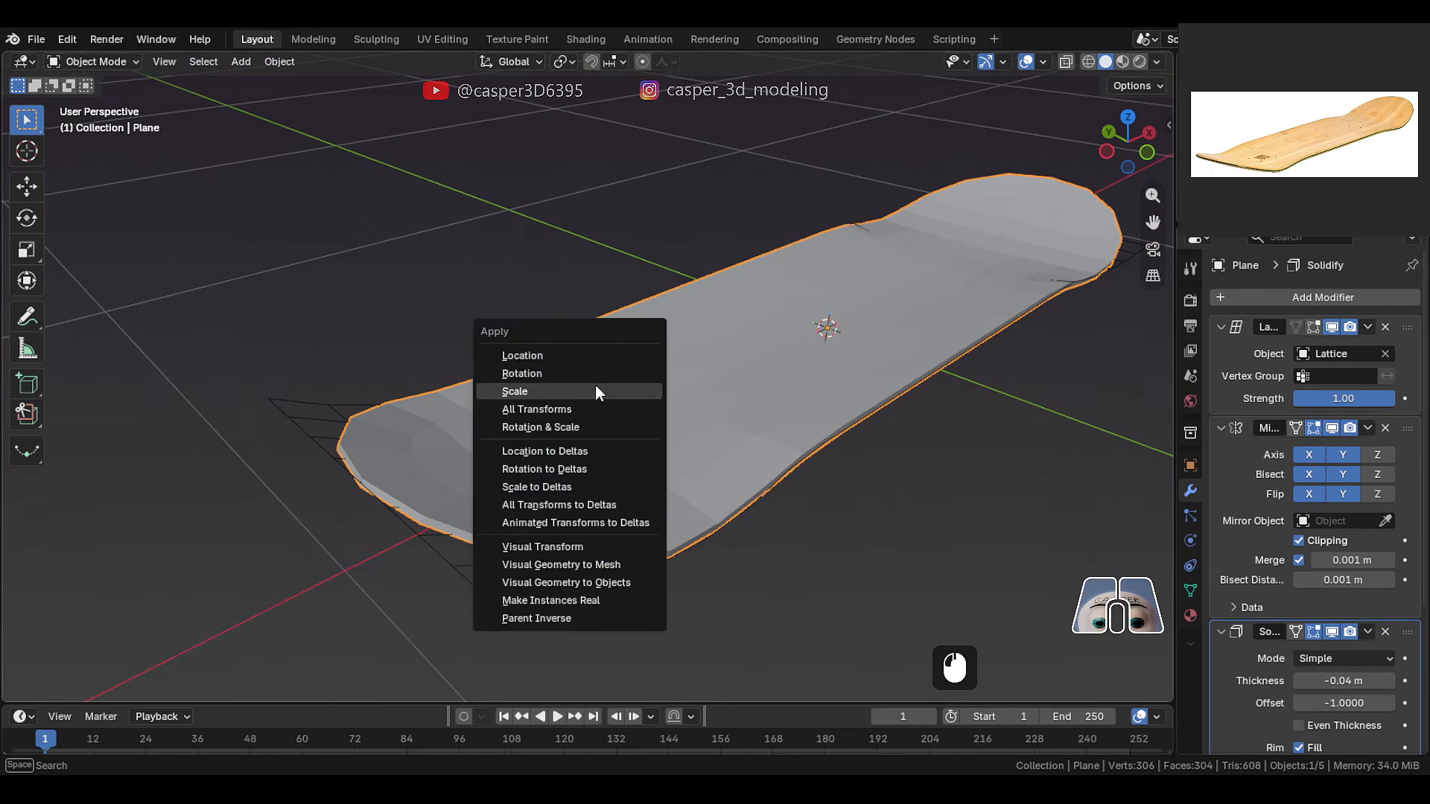
click(596, 389)
- Set the Solidify thickness to -0.026 m, comparing it with the blueprint's tail profile in front view
key(KP_1)
shift+middle_drag(639, 438, 566, 392)
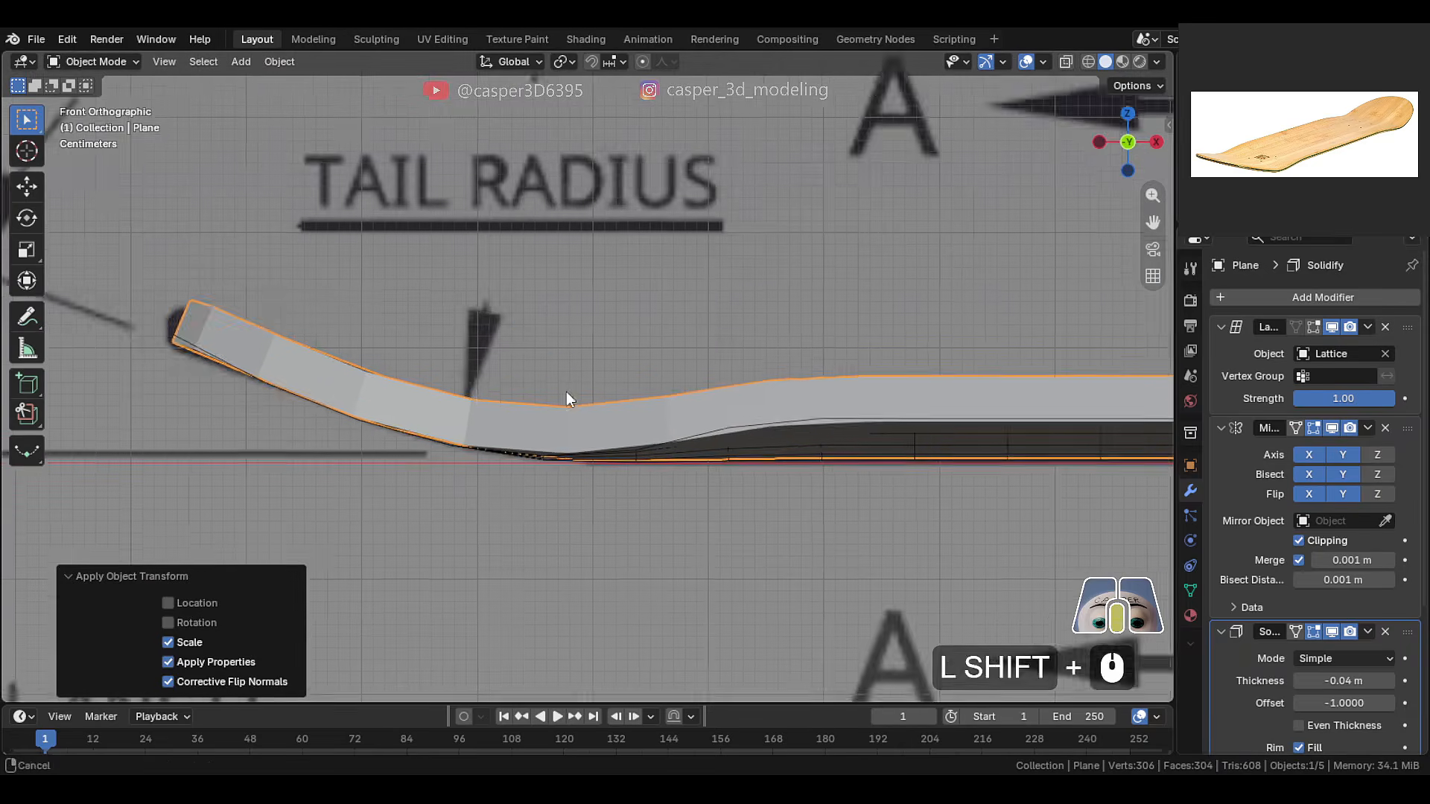
scroll(566, 392, up, 3)
scroll(1339, 625, down, 2)
scroll(1339, 626, down, 2)
shift+drag(1341, 538, 1378, 537)
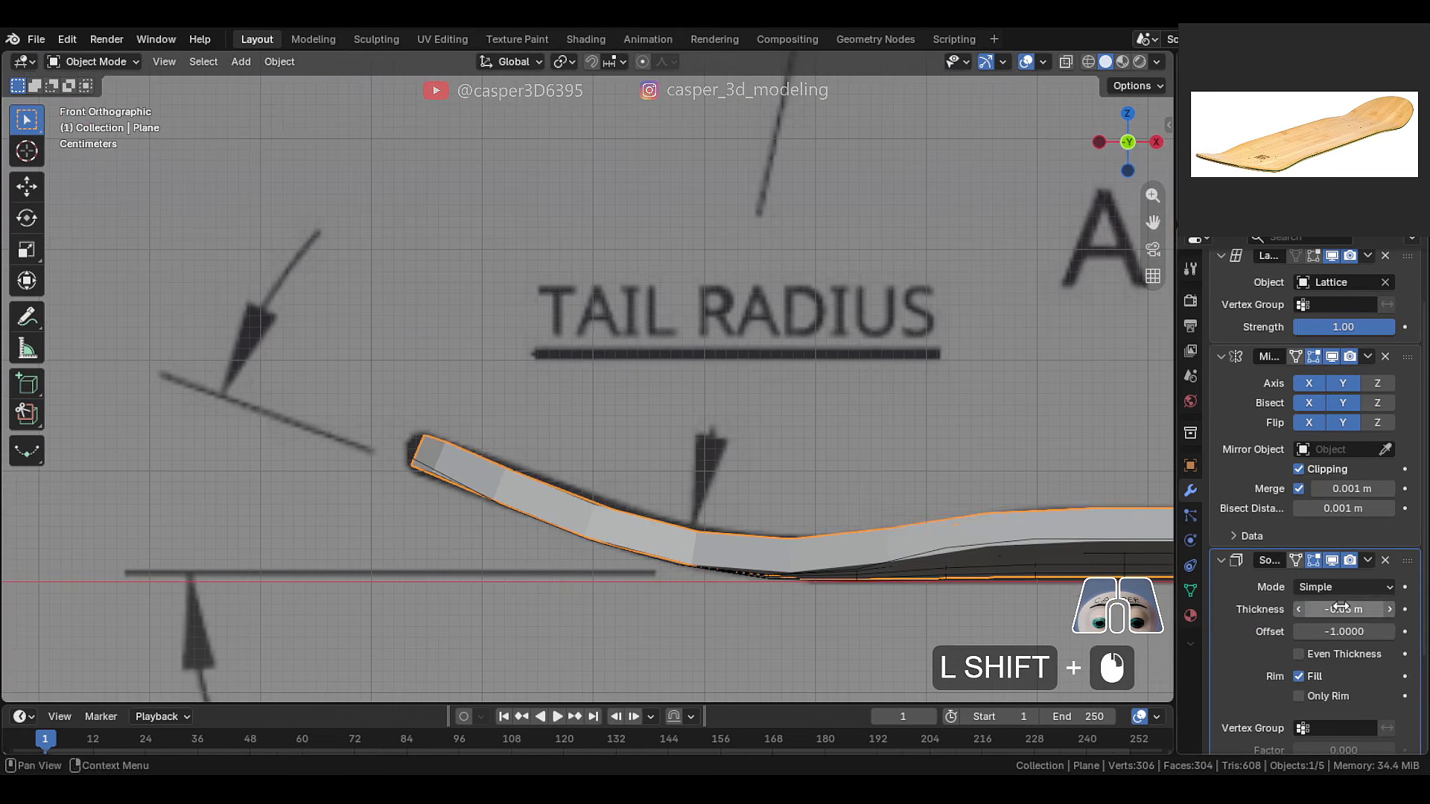
shift+drag(1340, 609, 1339, 610)
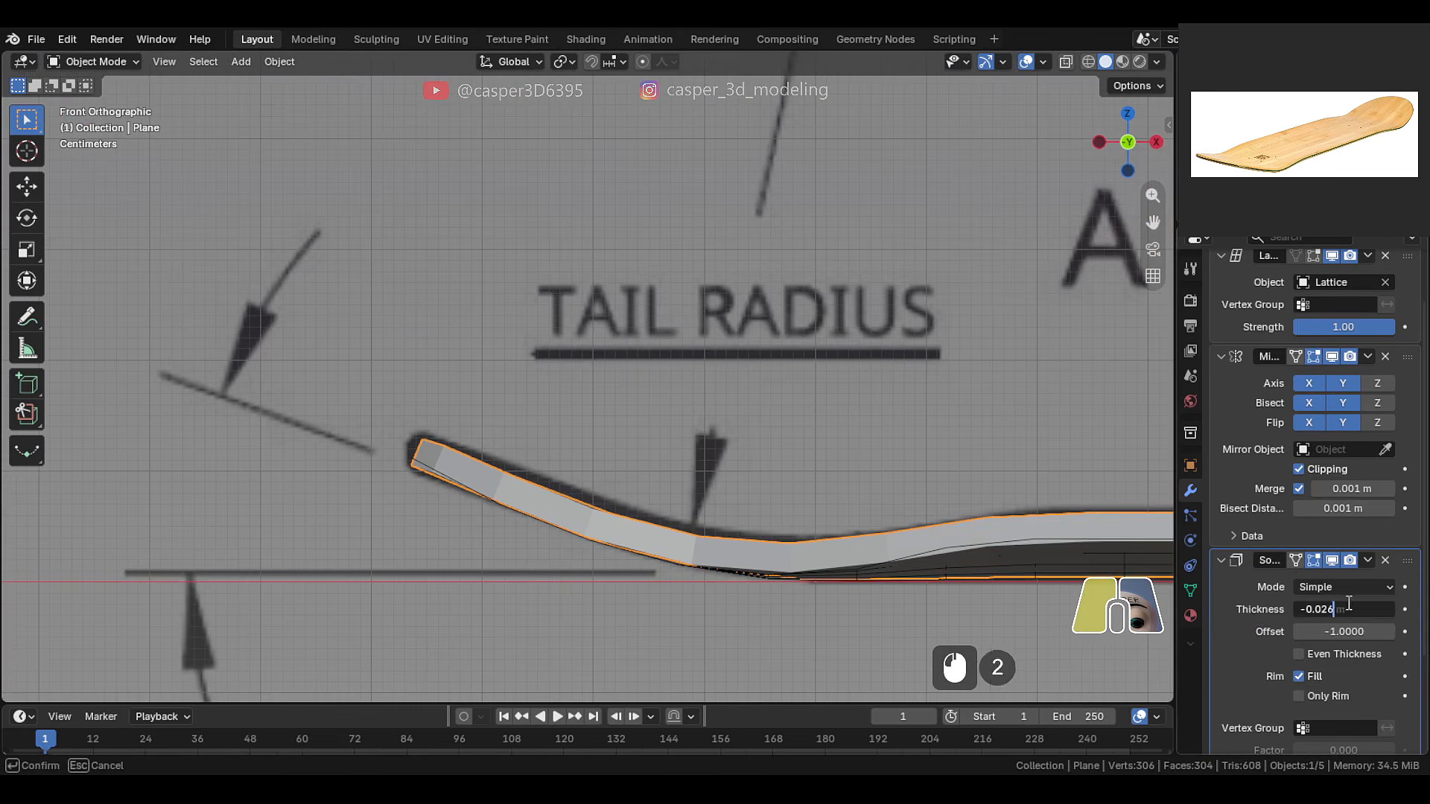
- Add a Bevel modifier to the thickened deck, placed after the Solidify modifier
shift+middle_drag(520, 493, 747, 480)
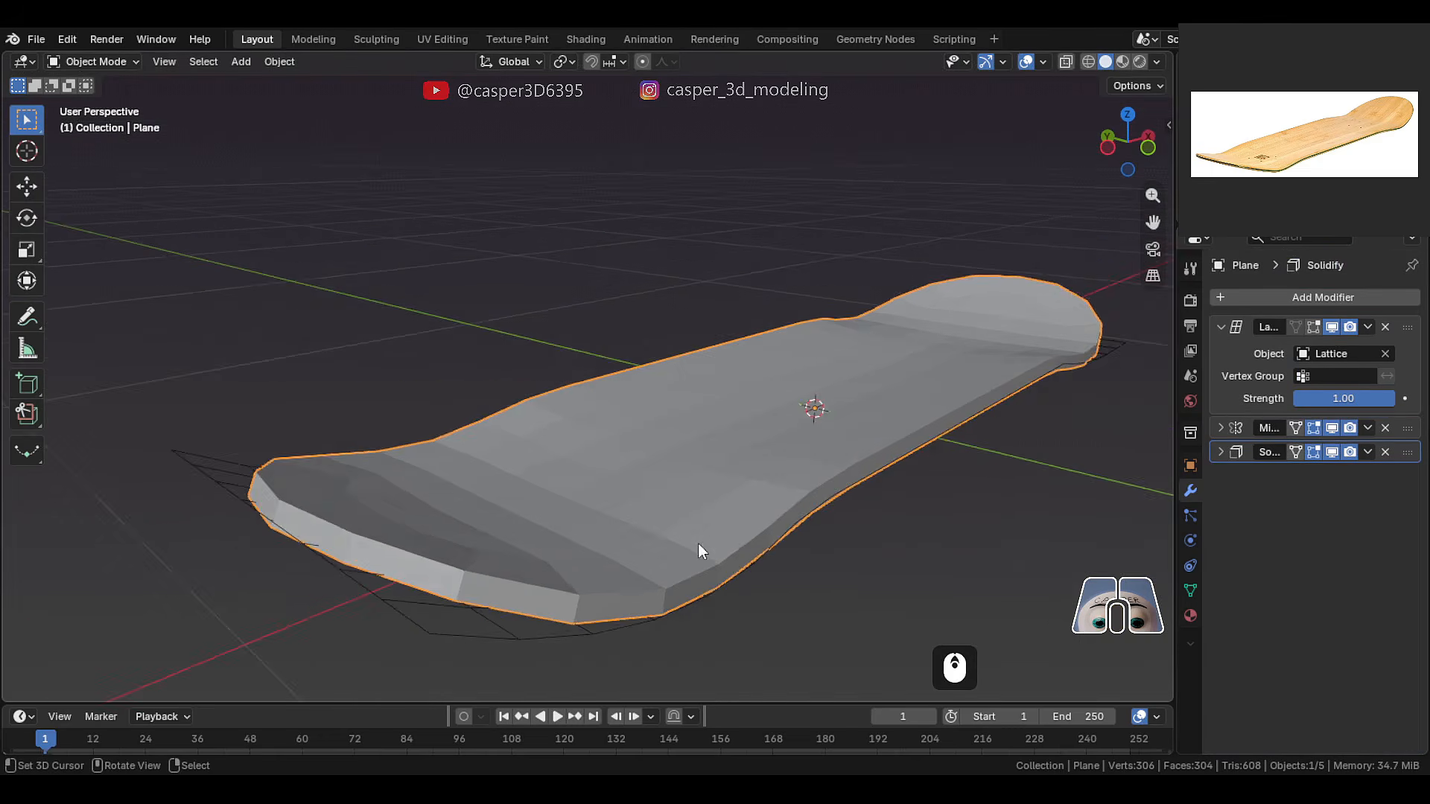
scroll(699, 543, up, 2)
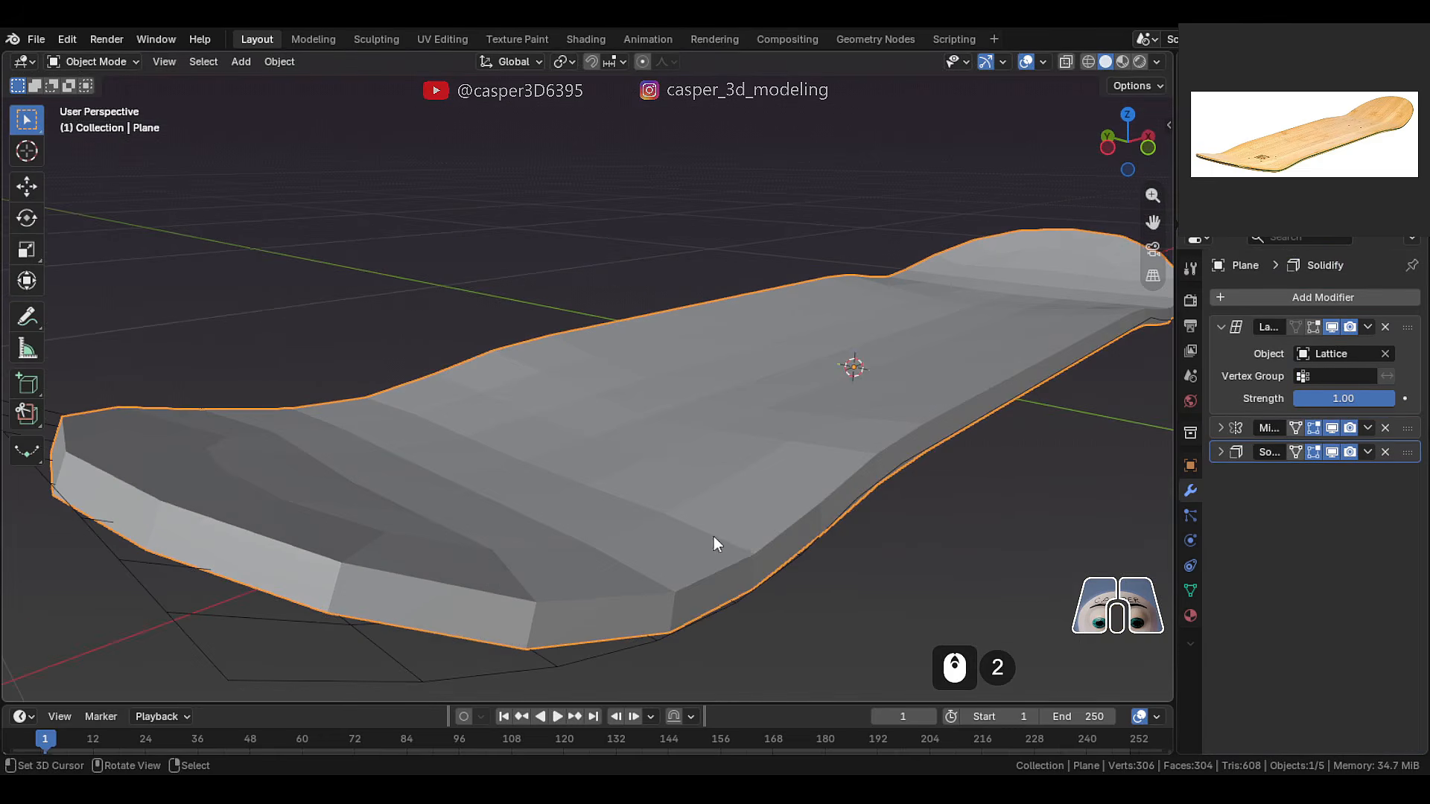
click(1317, 298)
mouse_move(1315, 291)
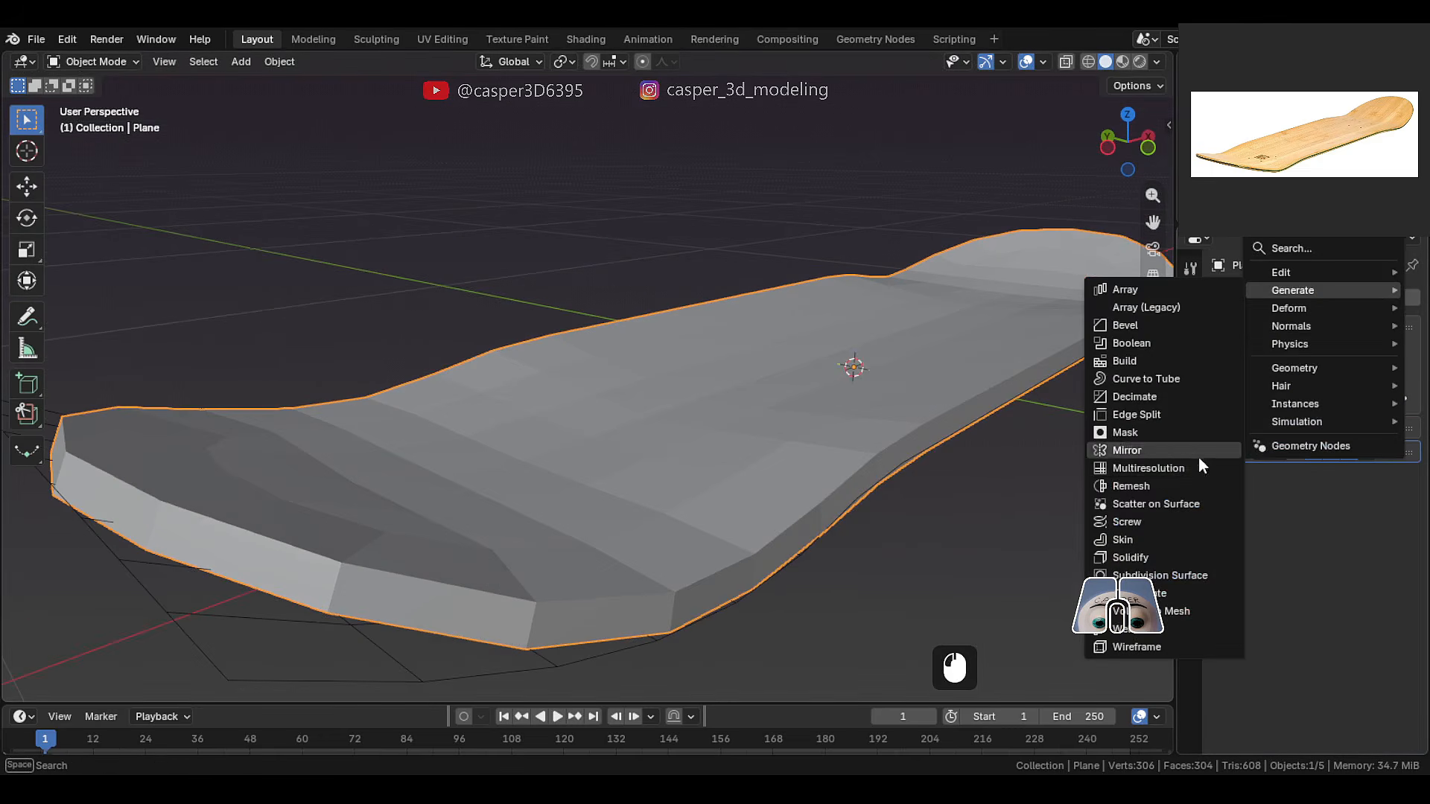
click(1205, 323)
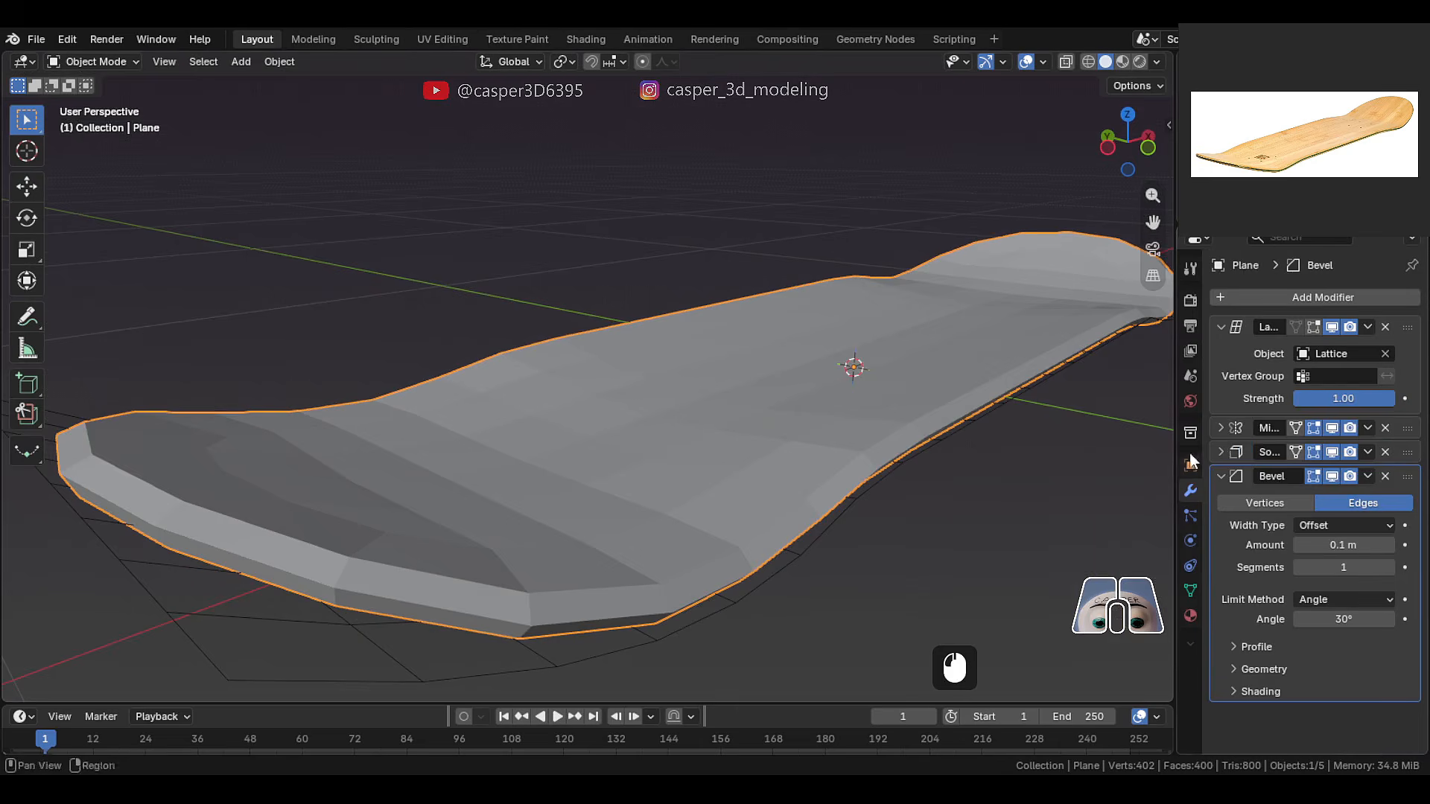
- Turn on the wireframe overlay in the viewport to show the deck's modified topology
click(1043, 62)
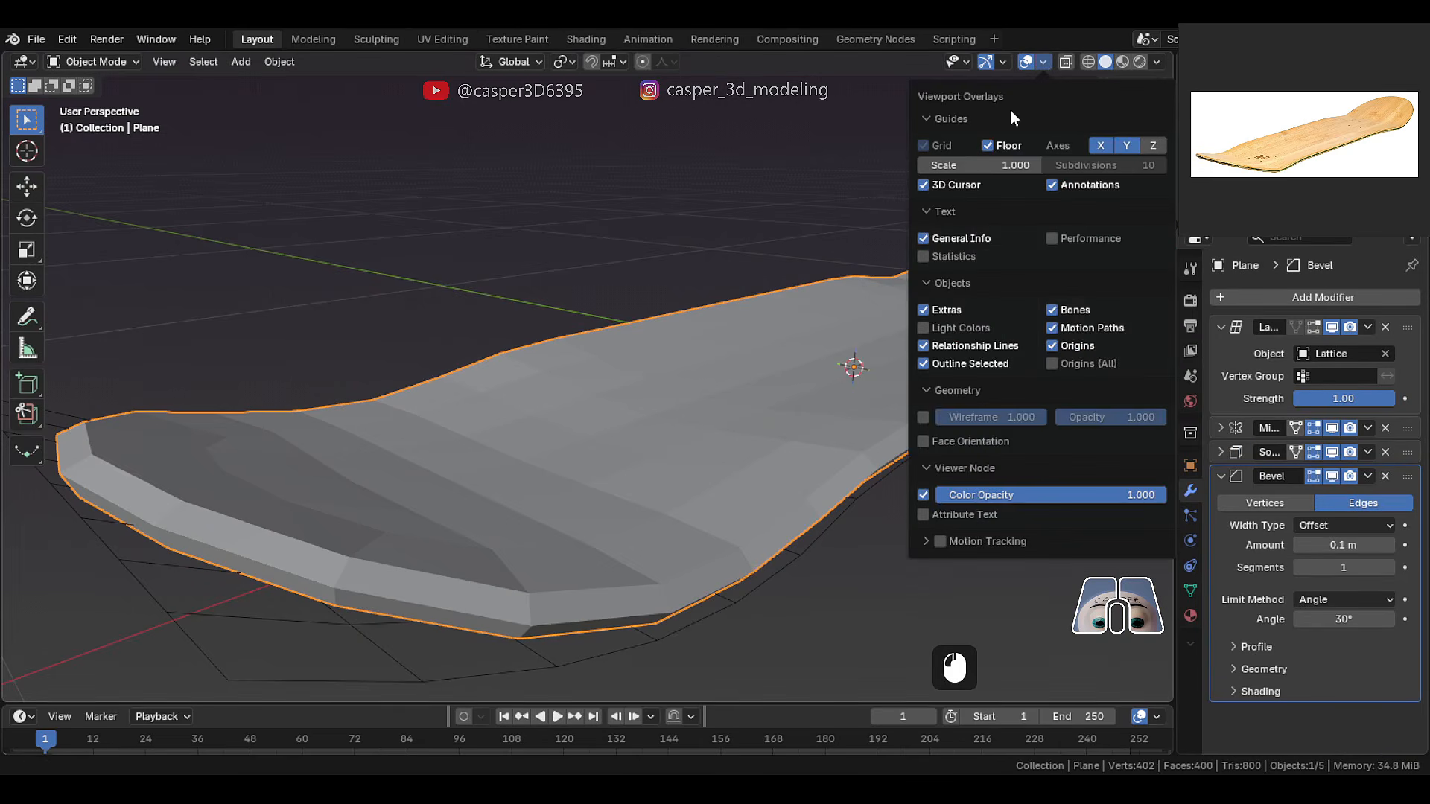
click(924, 418)
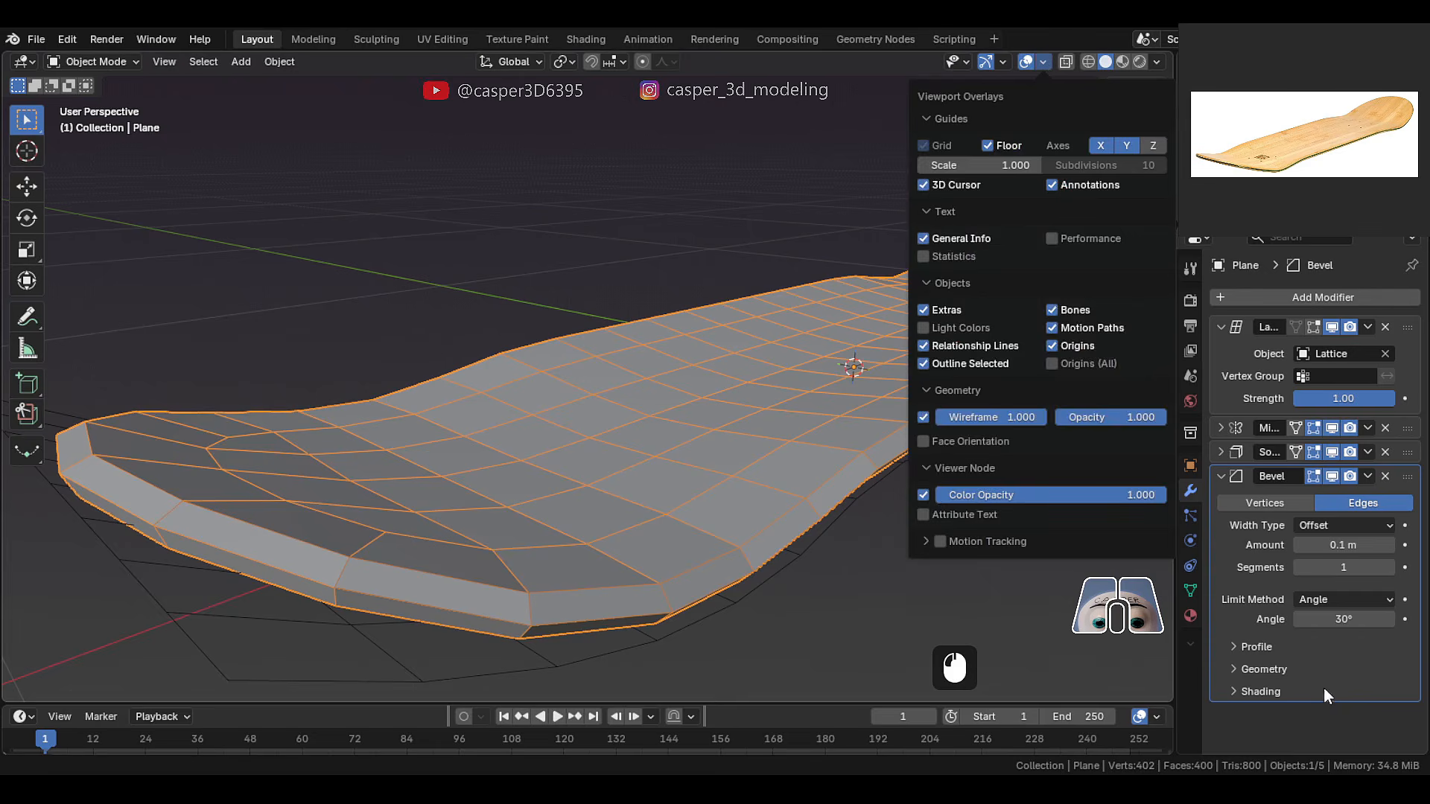
click(1311, 716)
middle_drag(700, 451, 753, 480)
middle_drag(1084, 548, 1055, 531)
shift+middle_drag(1055, 531, 1048, 504)
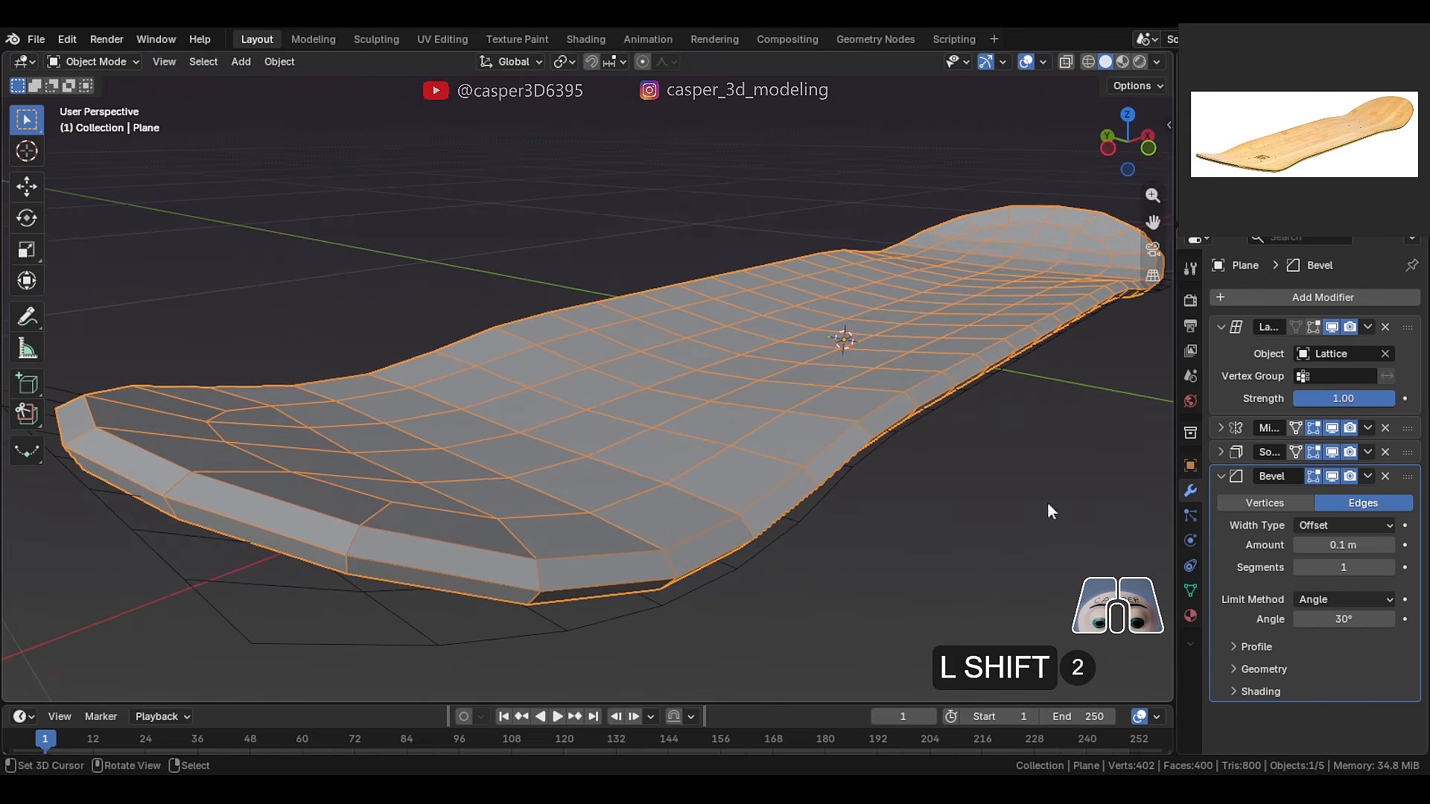
- Set the bevel to 2 segments with a profile shape of 1.00 and an amount of 0.007 m
click(1389, 567)
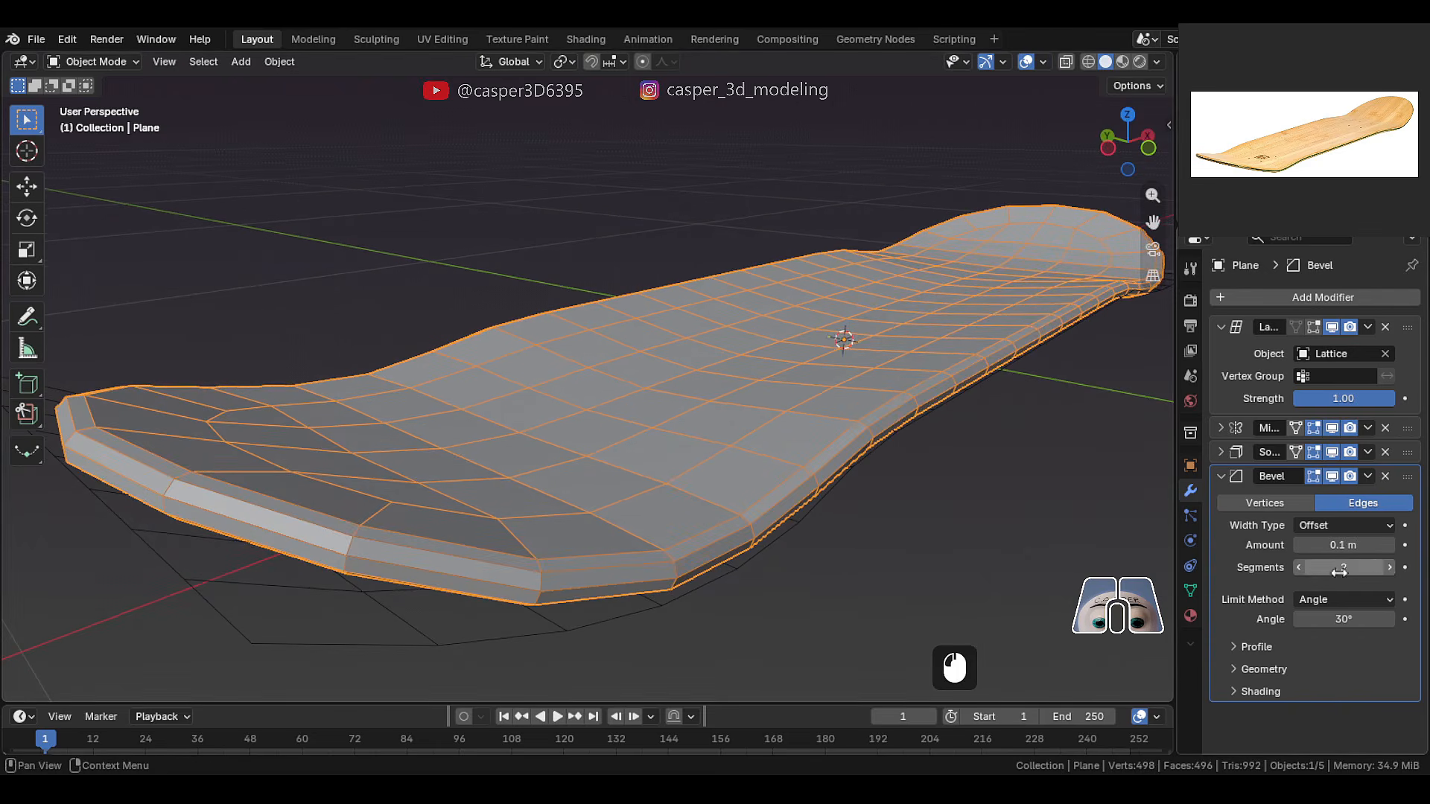
click(1234, 647)
drag(1334, 686, 1393, 686)
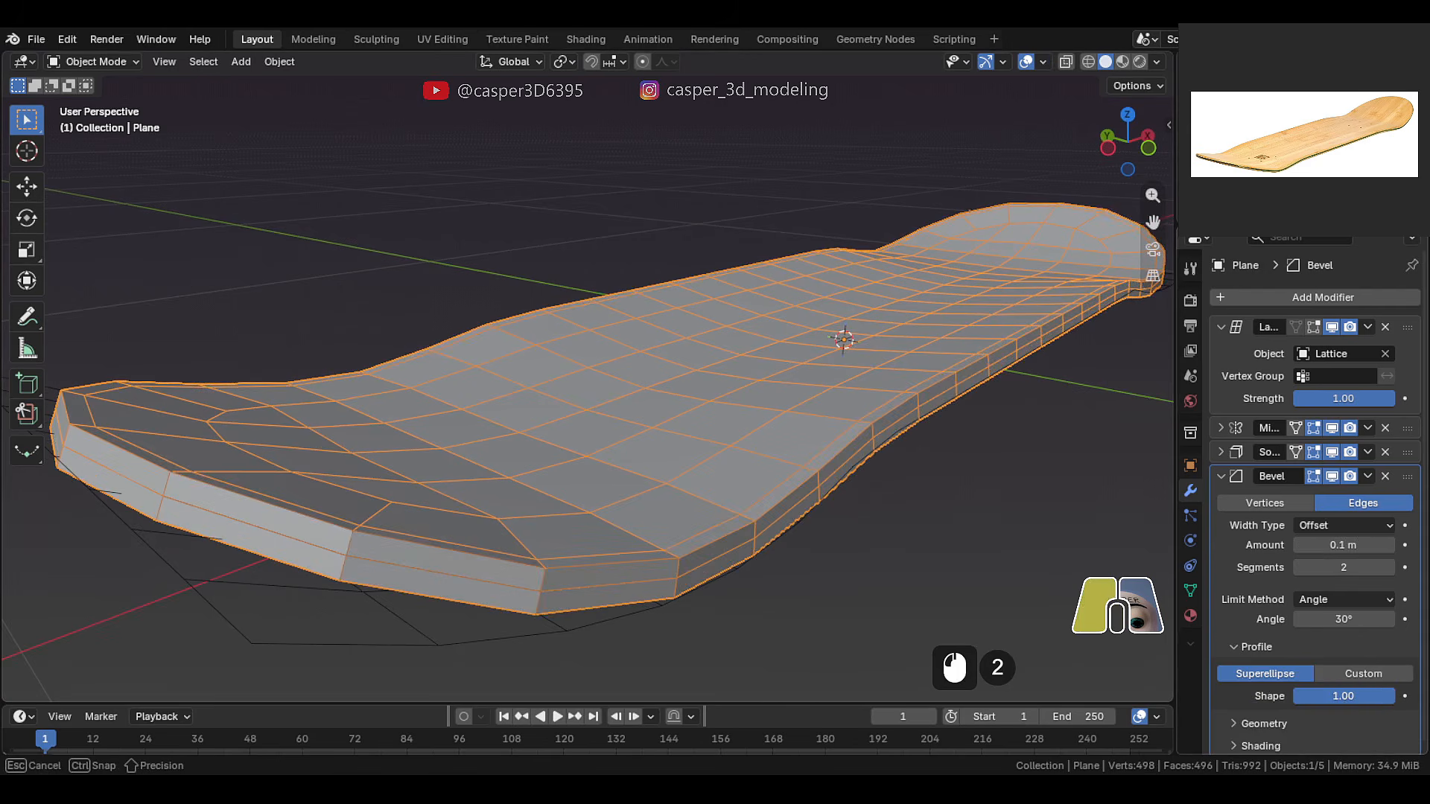
shift+drag(1345, 545, 1296, 544)
double_click(1354, 539)
text(0.007)
key(Return)
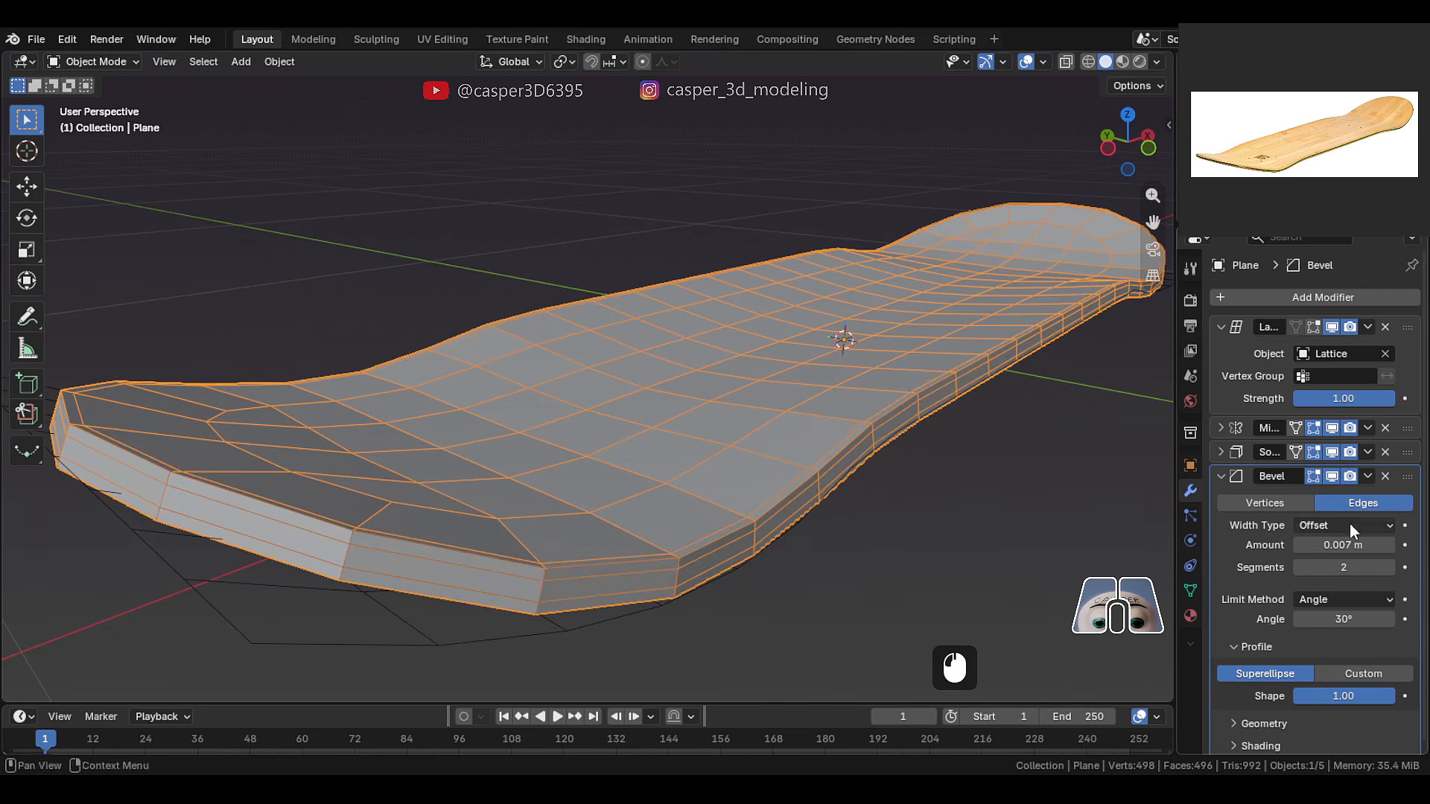
- Add a Subdivision Surface modifier at the end of the deck's stack with a viewport level of 2
mouse_move(913, 505)
shift+middle_down()
mouse_move(907, 484)
mouse_move(912, 505)
mouse_move(926, 499)
shift+middle_up()
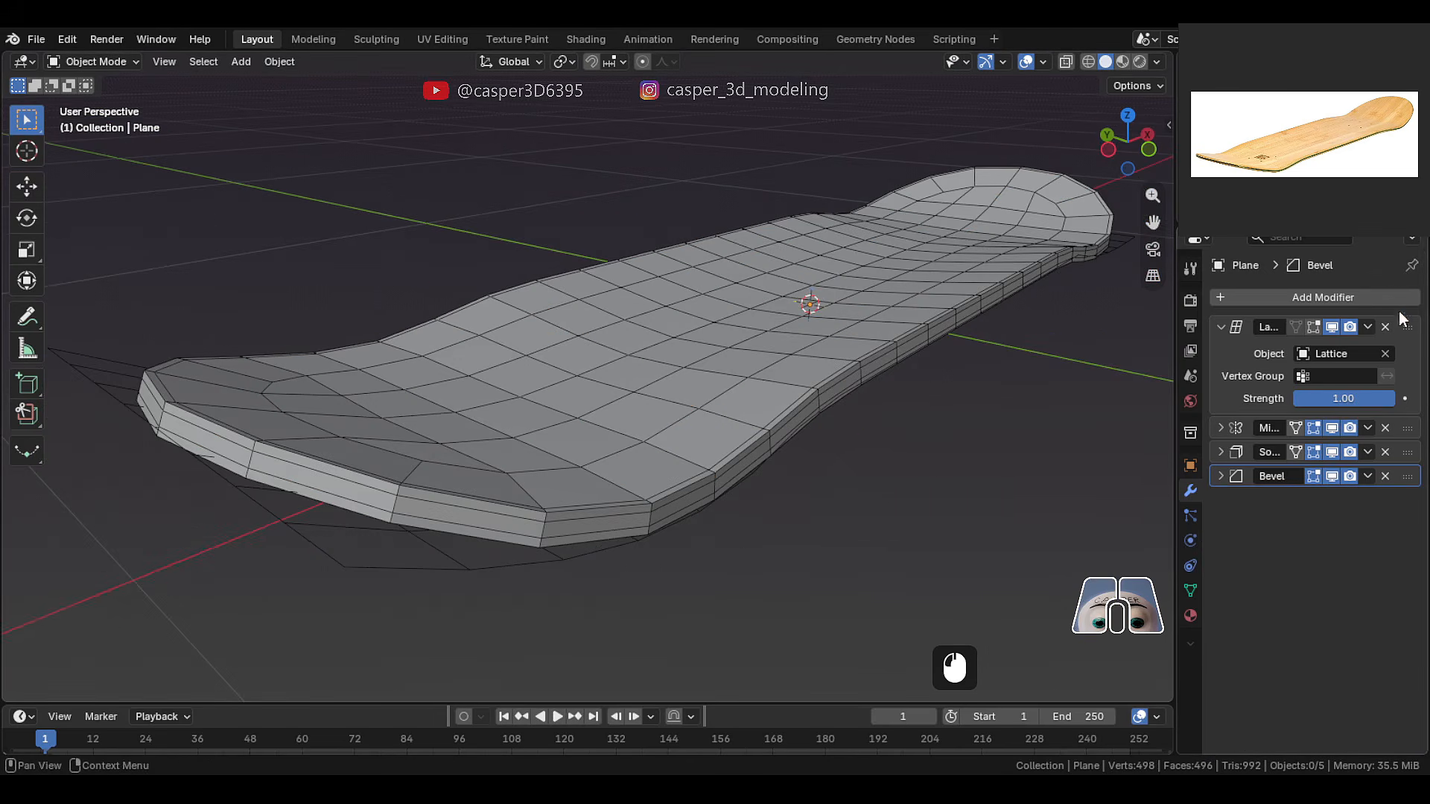
click(1270, 298)
mouse_move(1268, 293)
click(1210, 577)
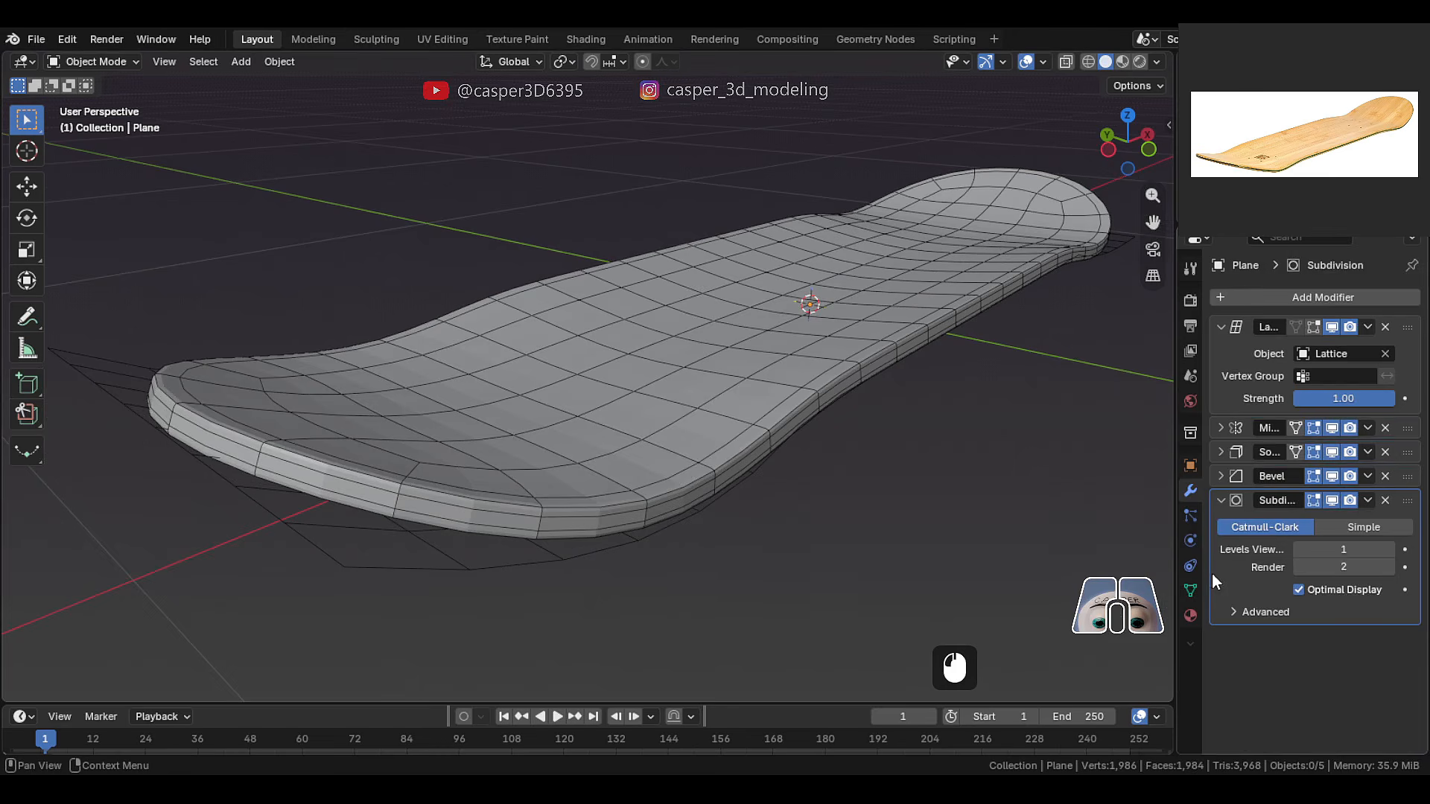
click(1393, 550)
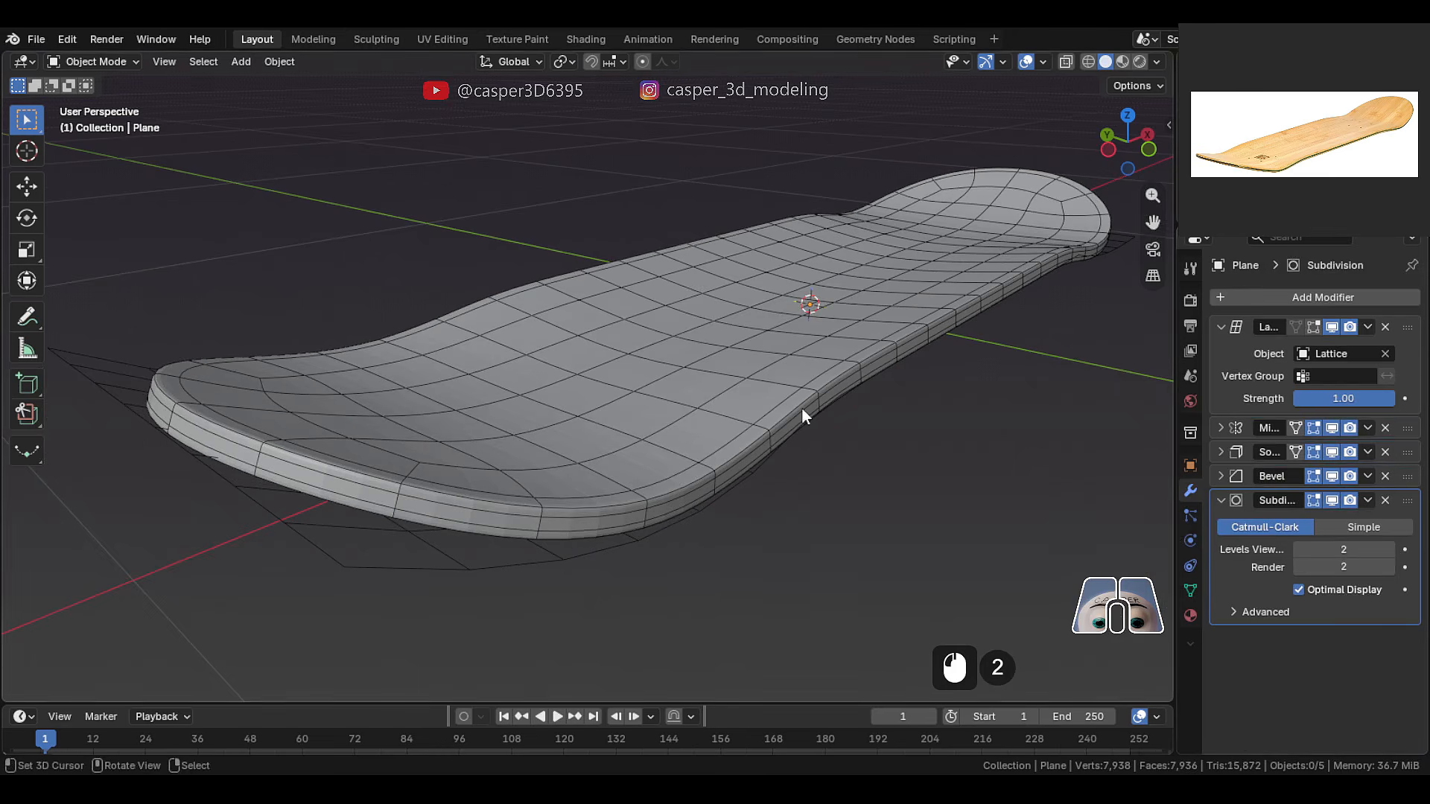
- Compare the deck flat and deformed by switching the Lattice modifier's viewport display off and back on
middle_drag(803, 409, 667, 400)
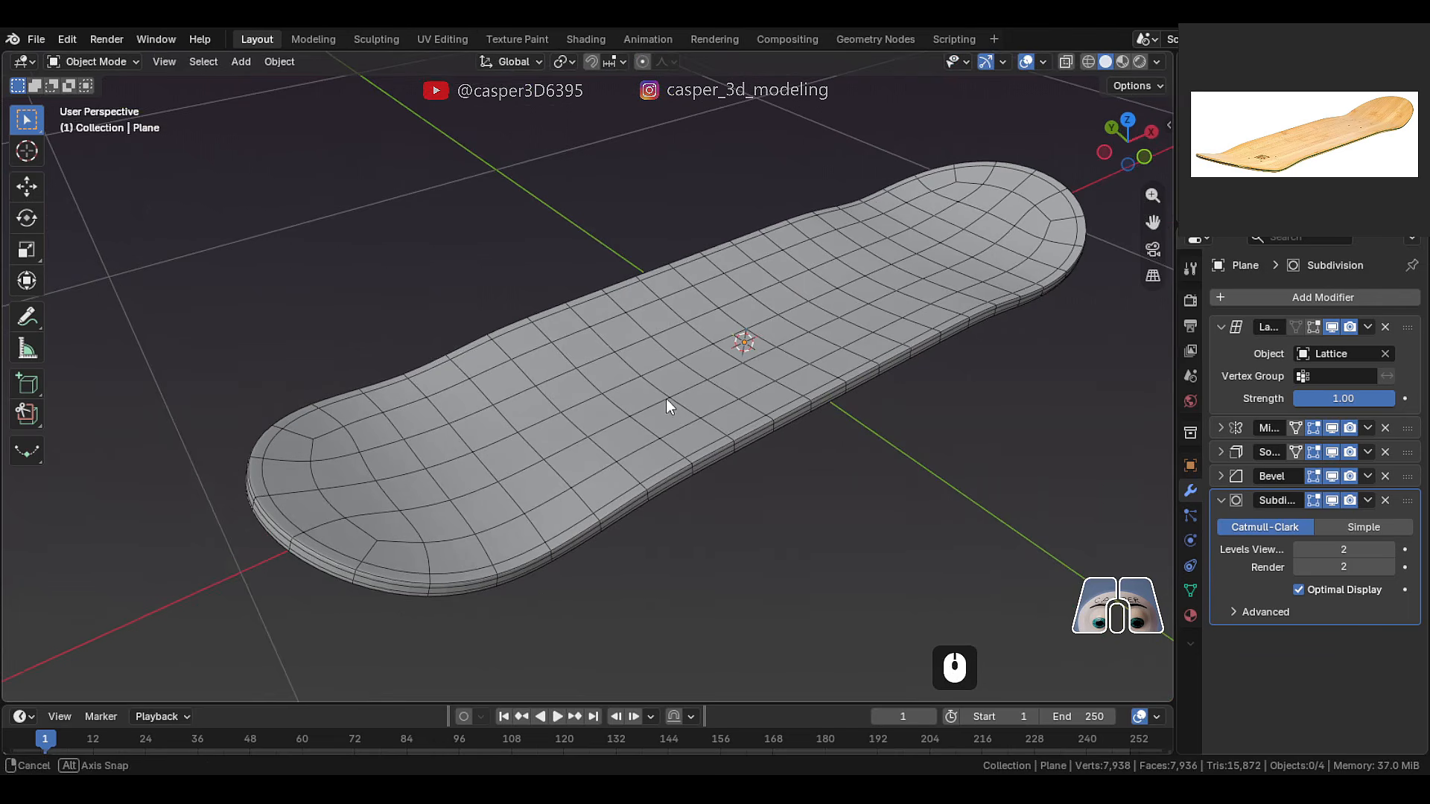
click(1332, 328)
middle_drag(654, 505, 637, 451)
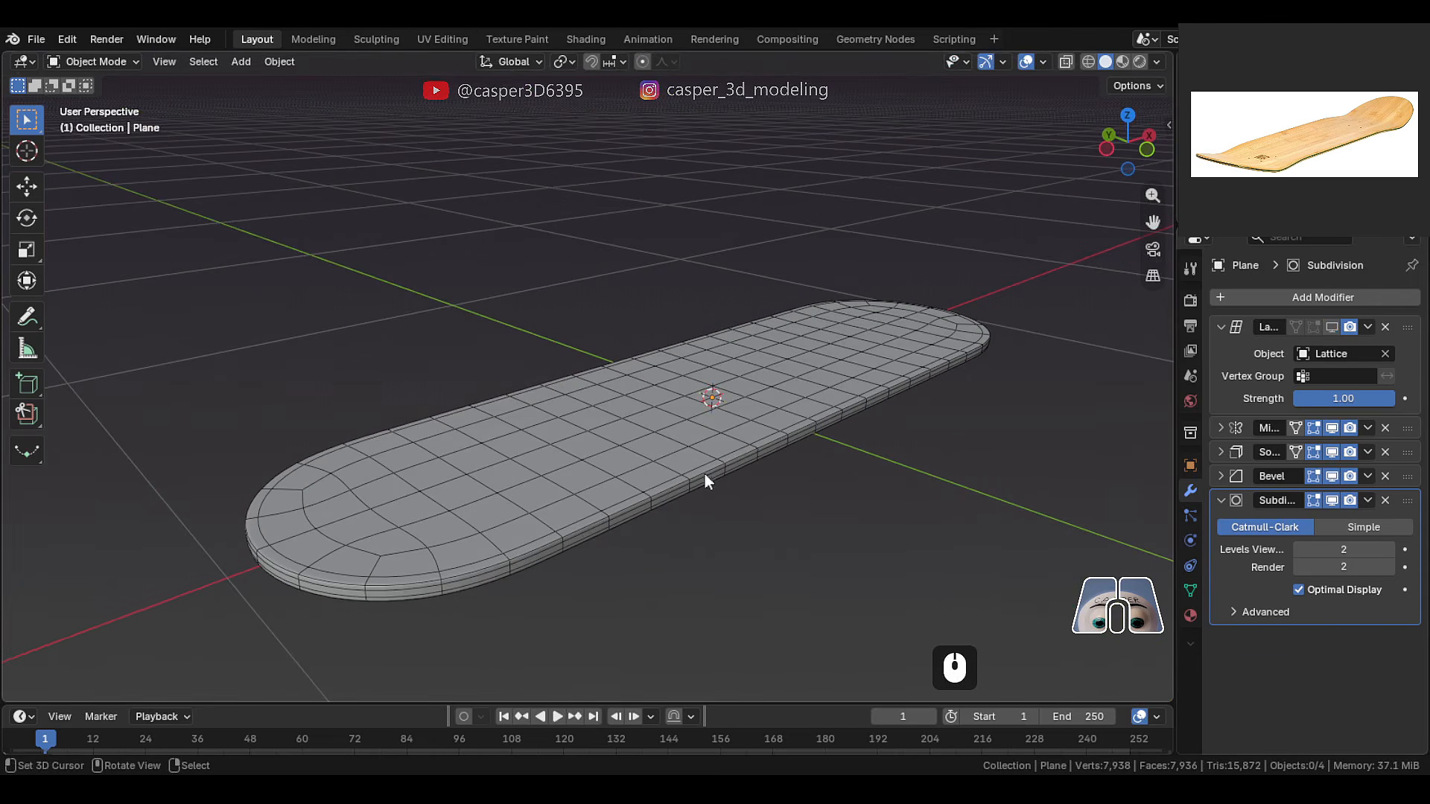
click(1332, 328)
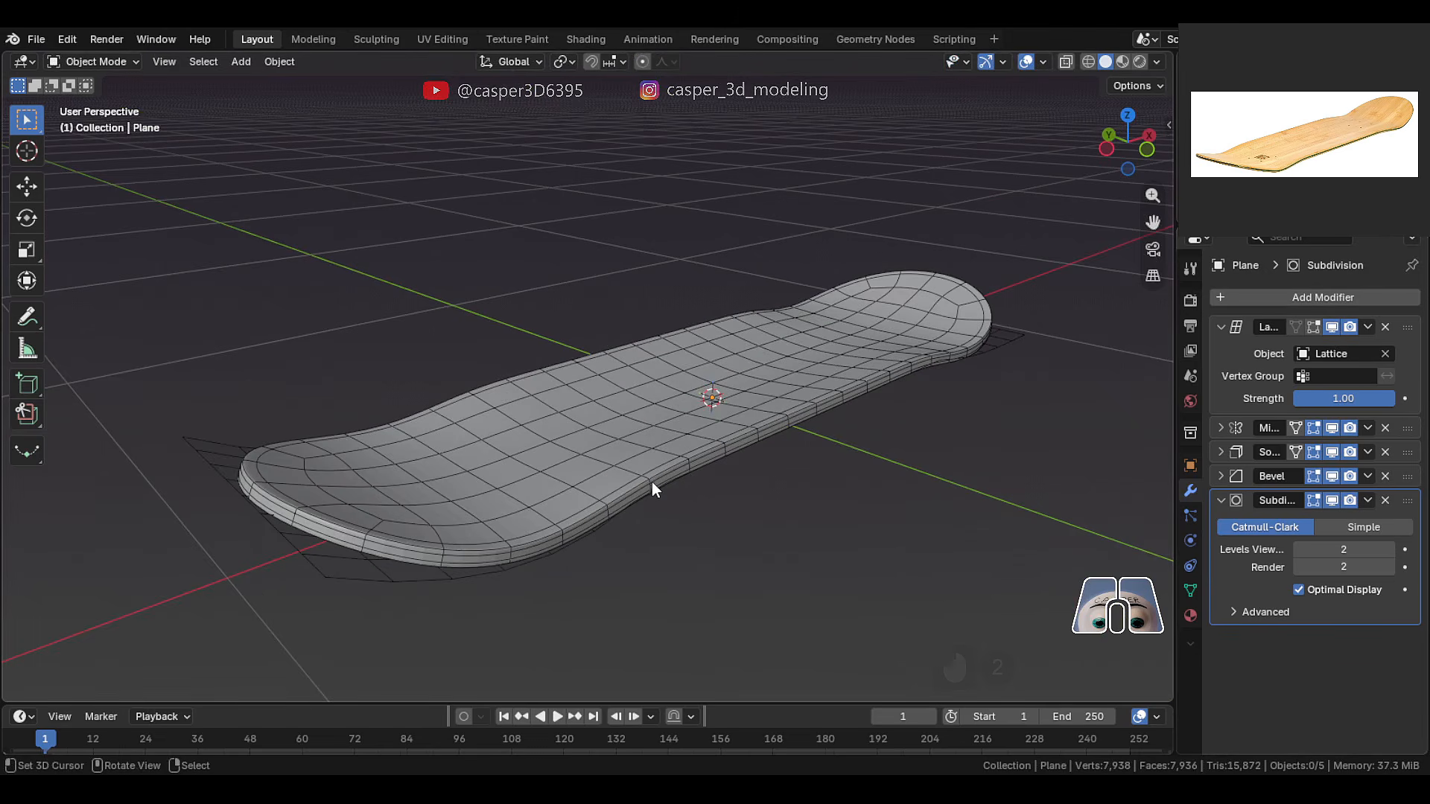
middle_drag(651, 486, 343, 466)
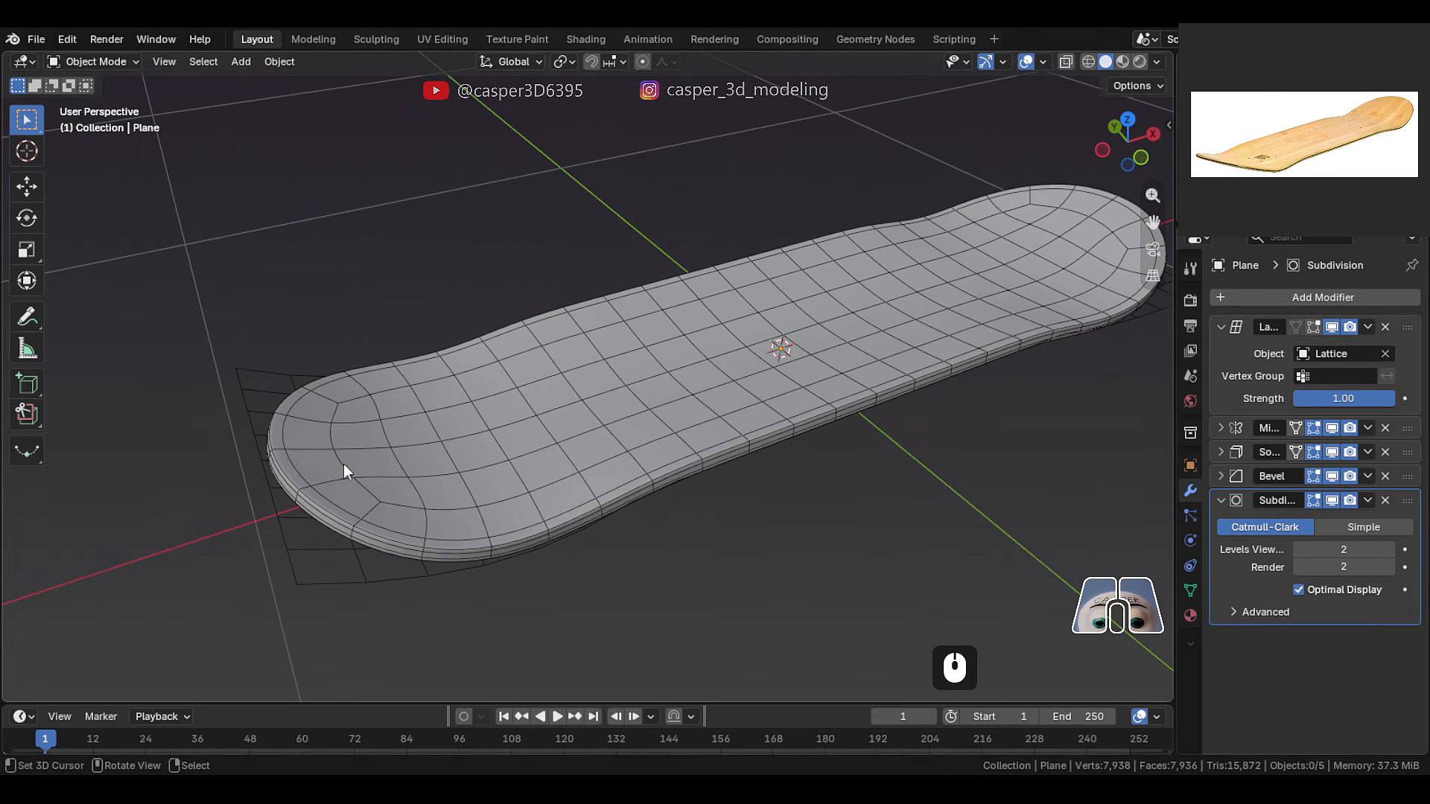
- Add a second Subdivision Surface modifier, move it above the Lattice modifier and disable its Optimal Display
click(1380, 295)
mouse_move(1332, 289)
click(1186, 575)
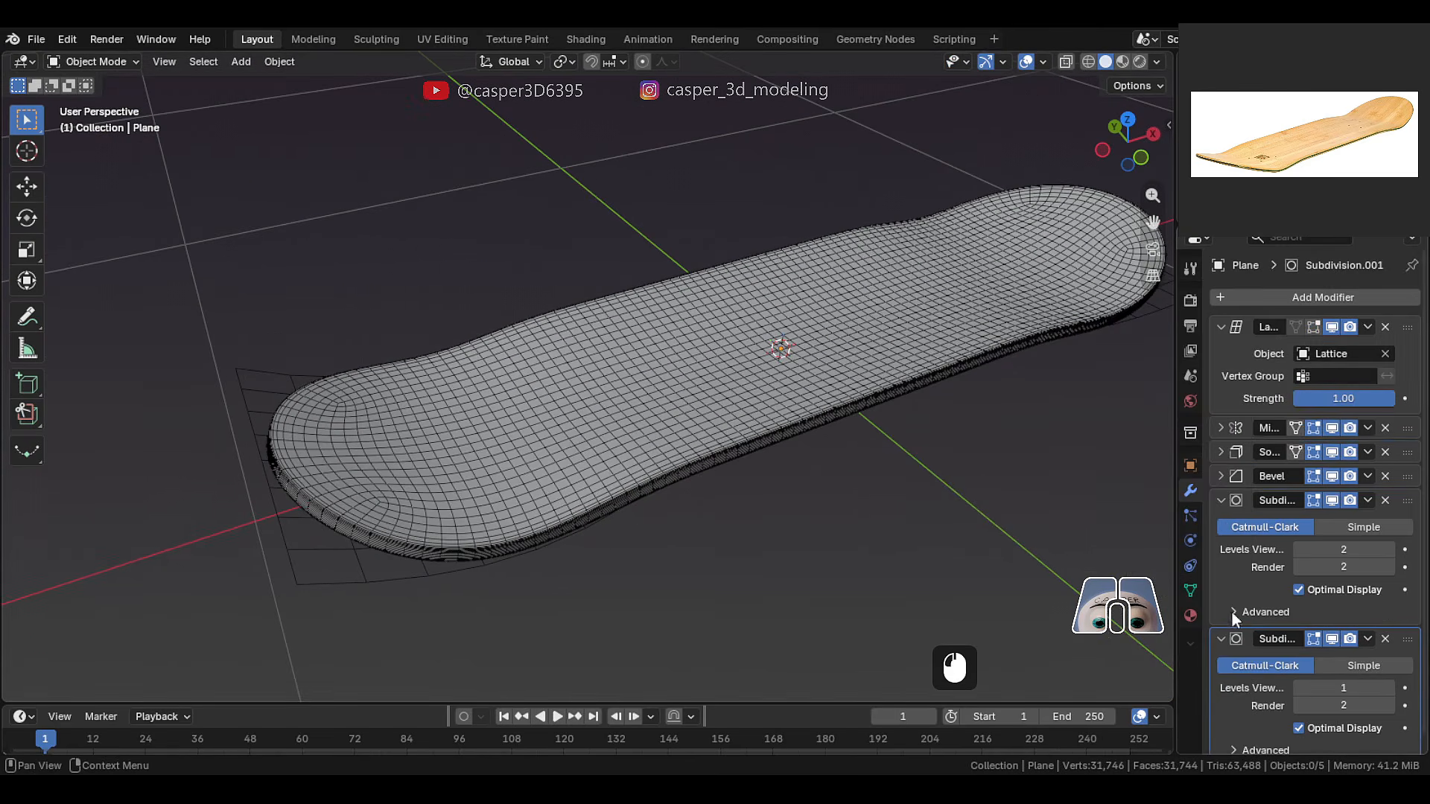
drag(1409, 638, 1408, 297)
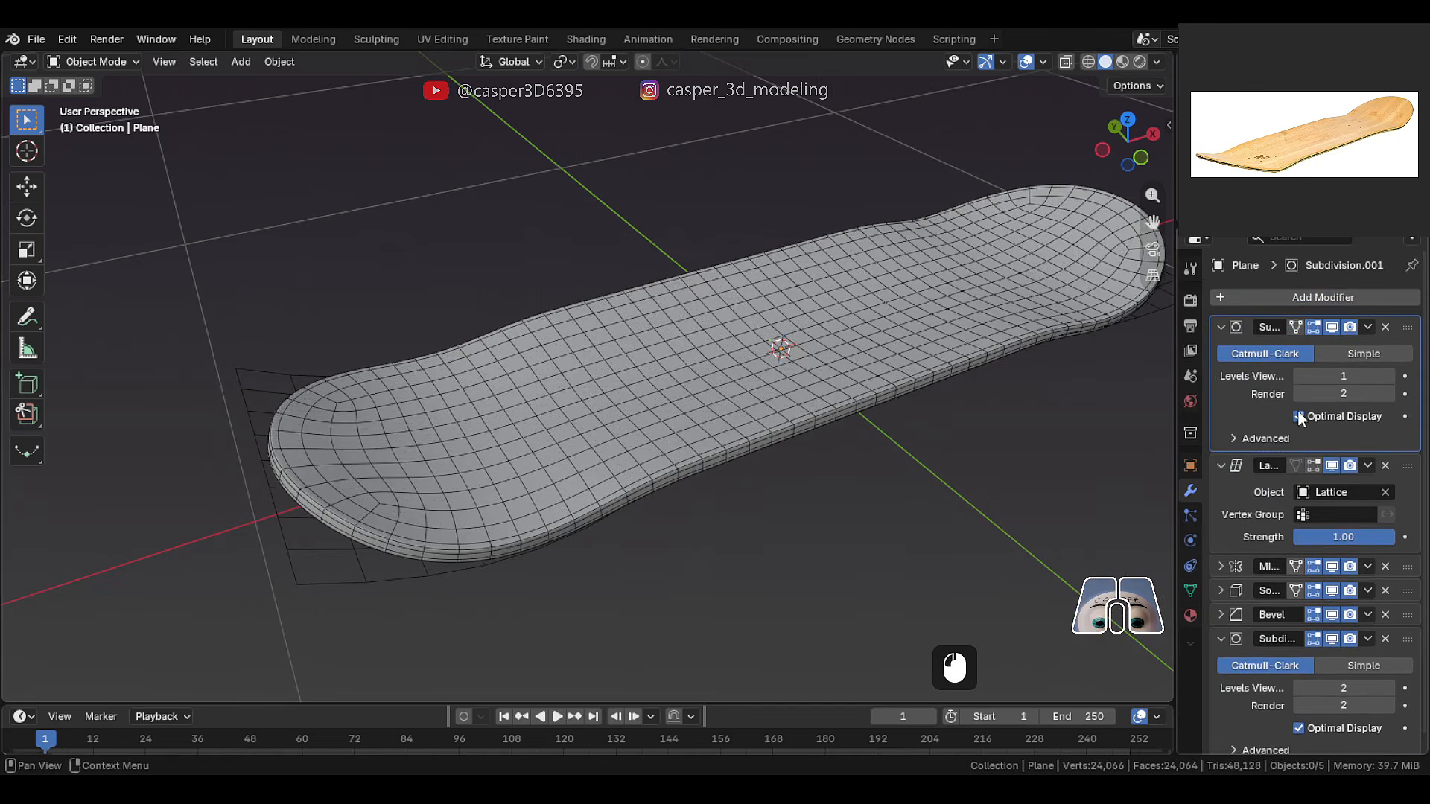
click(1299, 417)
- Compare viewport levels 0 and 1 on the first Subdivision modifier, settle on 0 and disable its viewport display
click(1300, 376)
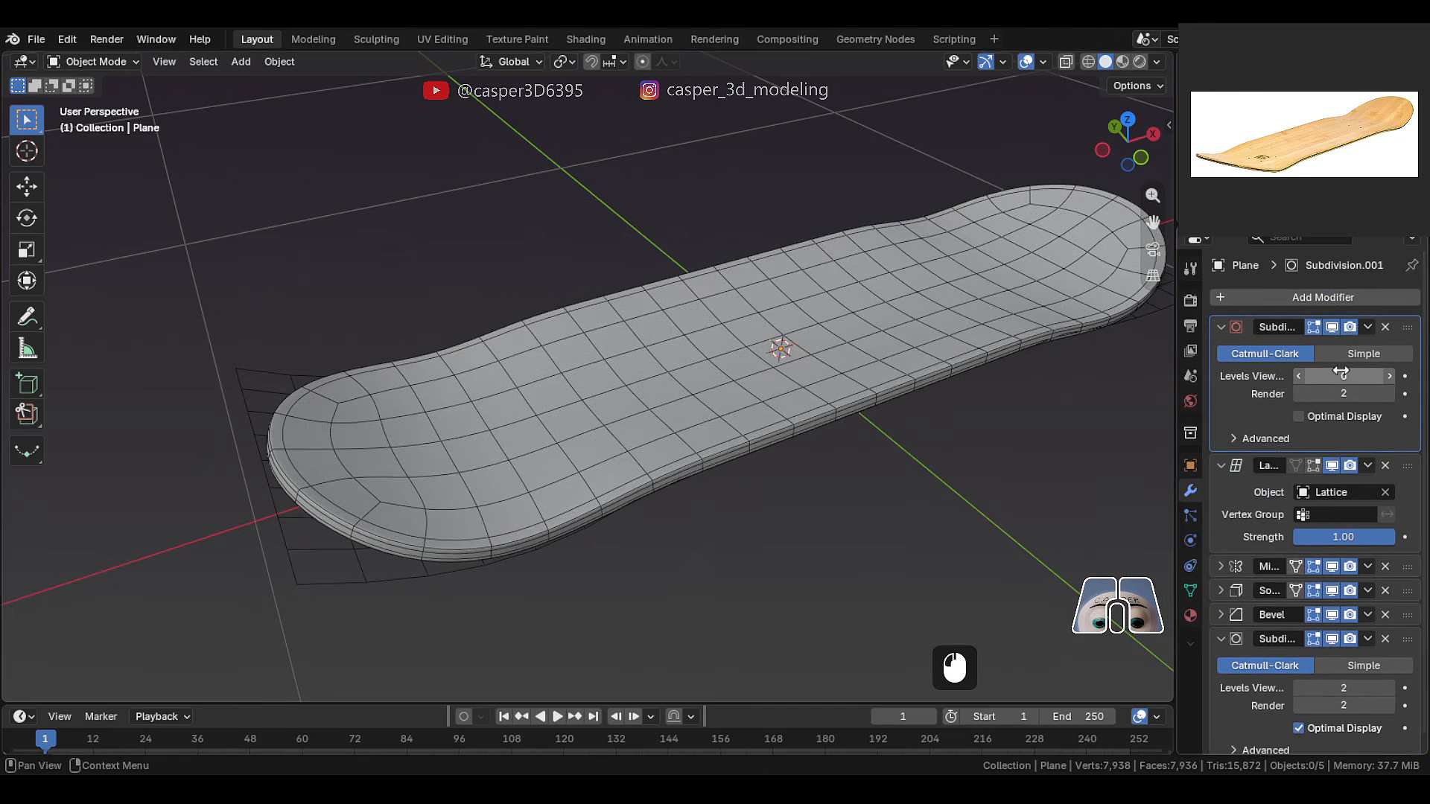
click(1390, 376)
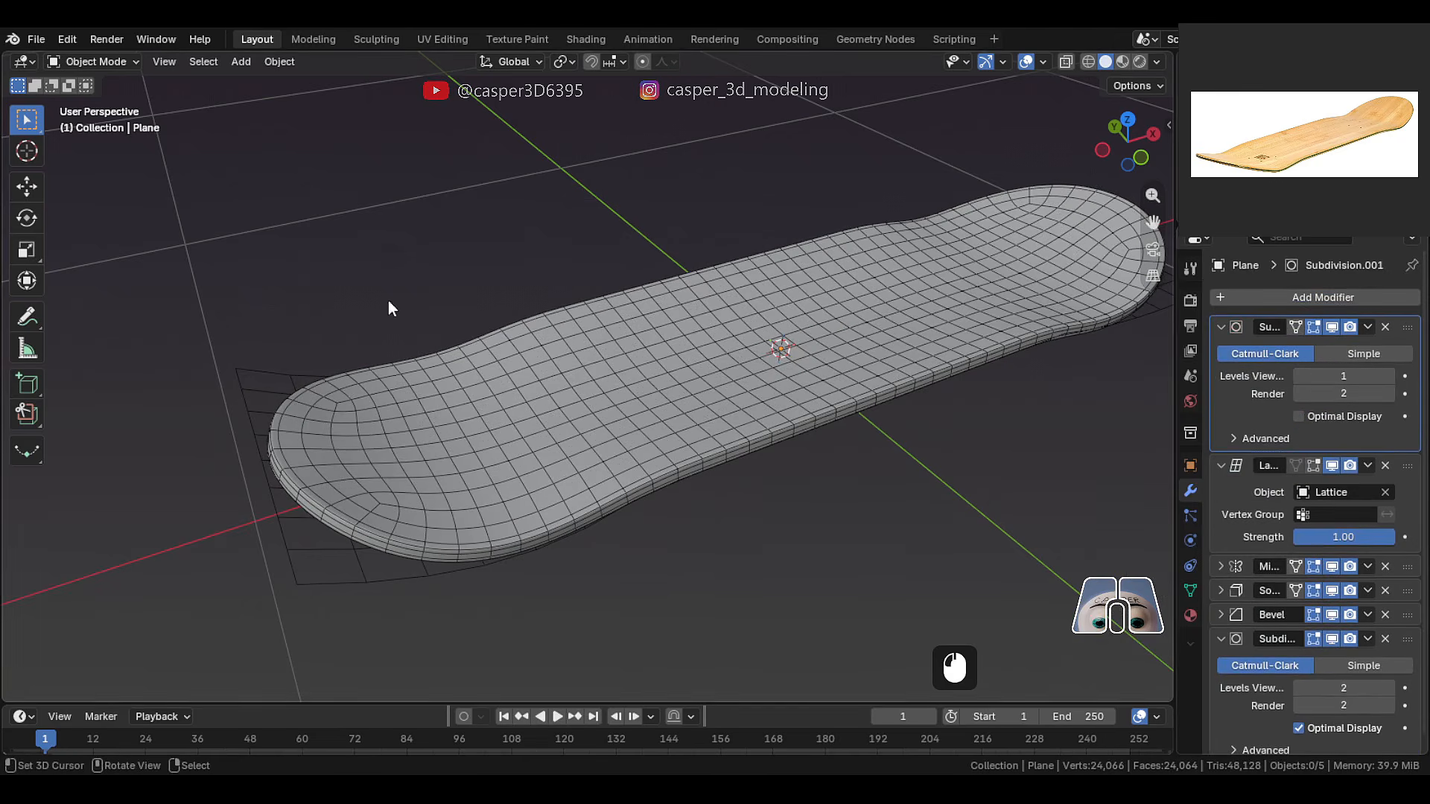
click(1298, 369)
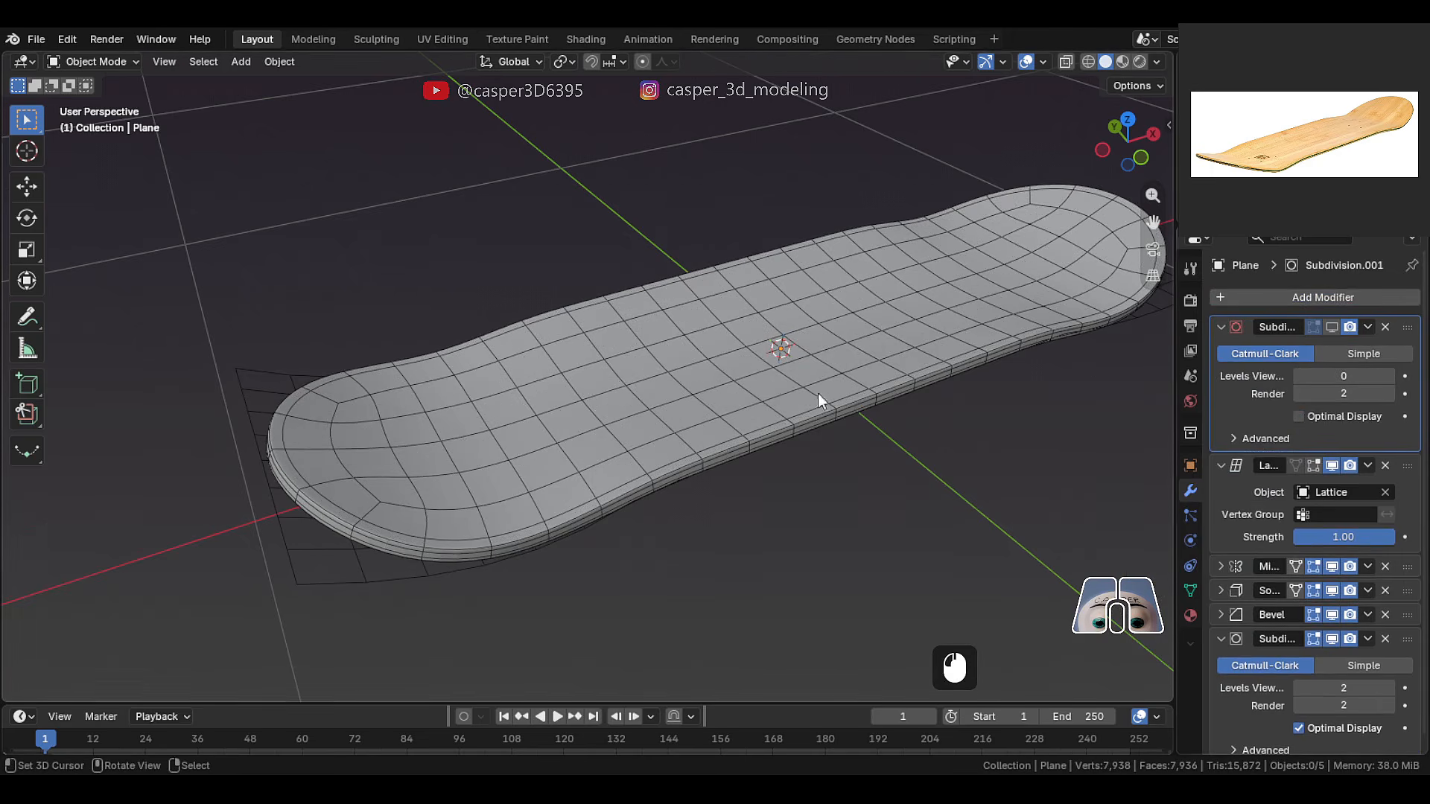
- Disable viewport display of the deck's Lattice, Mirror, Solidify, Bevel and last Subdivision modifiers, and collapse the expanded Lattice and last Subdivision settings
scroll(715, 387, up, 2)
click(611, 383)
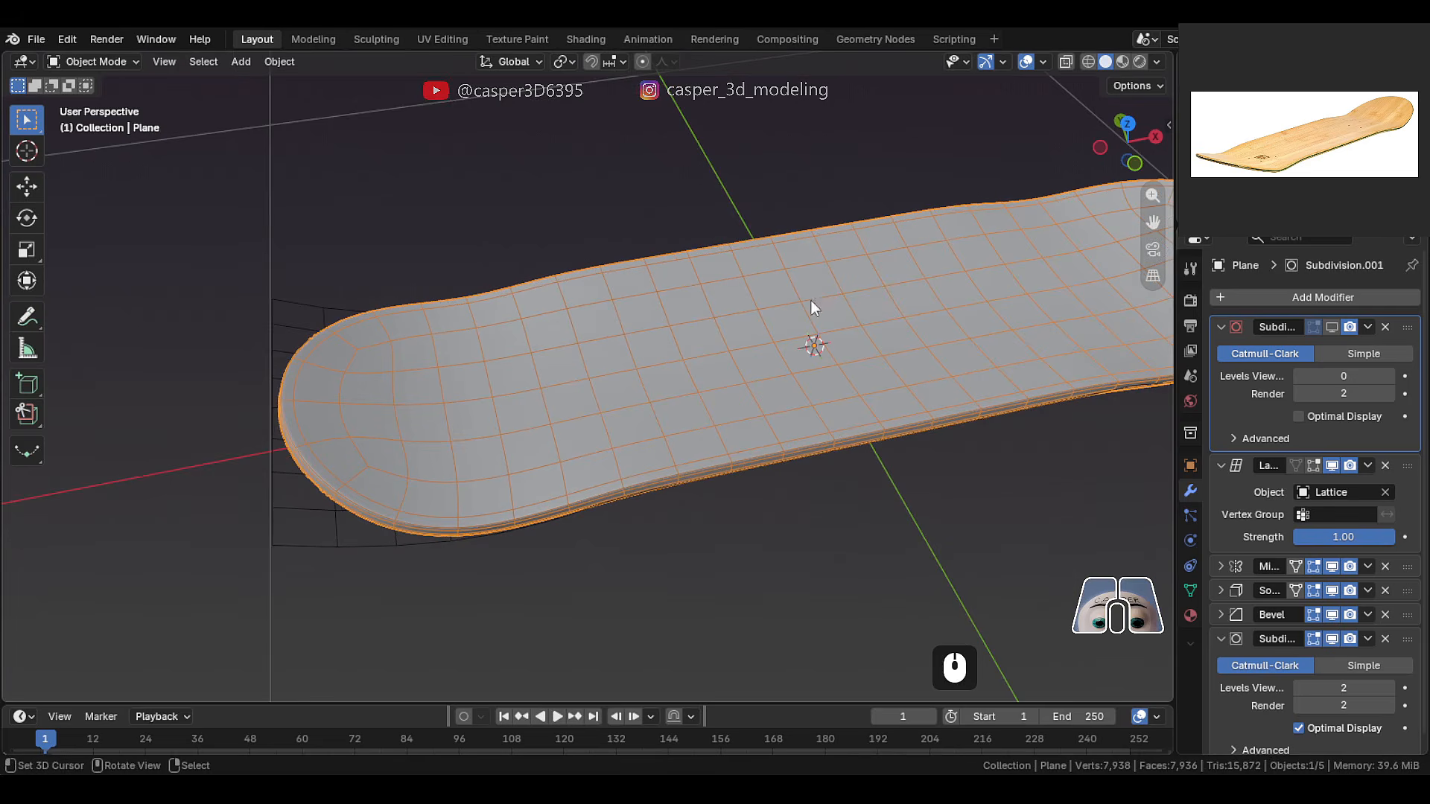
click(1393, 121)
click(1333, 467)
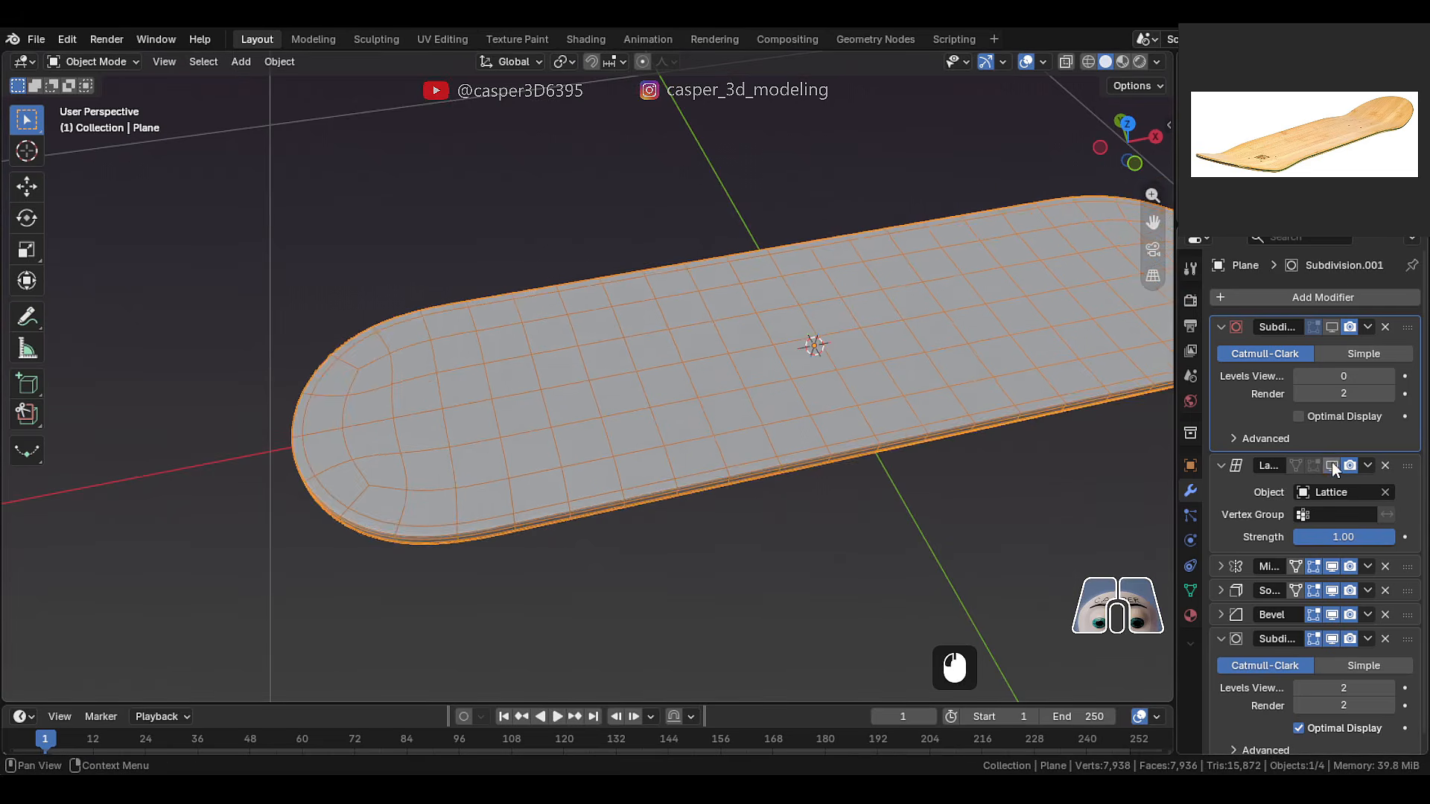
click(1332, 566)
click(1332, 590)
click(1332, 615)
click(1332, 639)
click(1221, 639)
click(1221, 465)
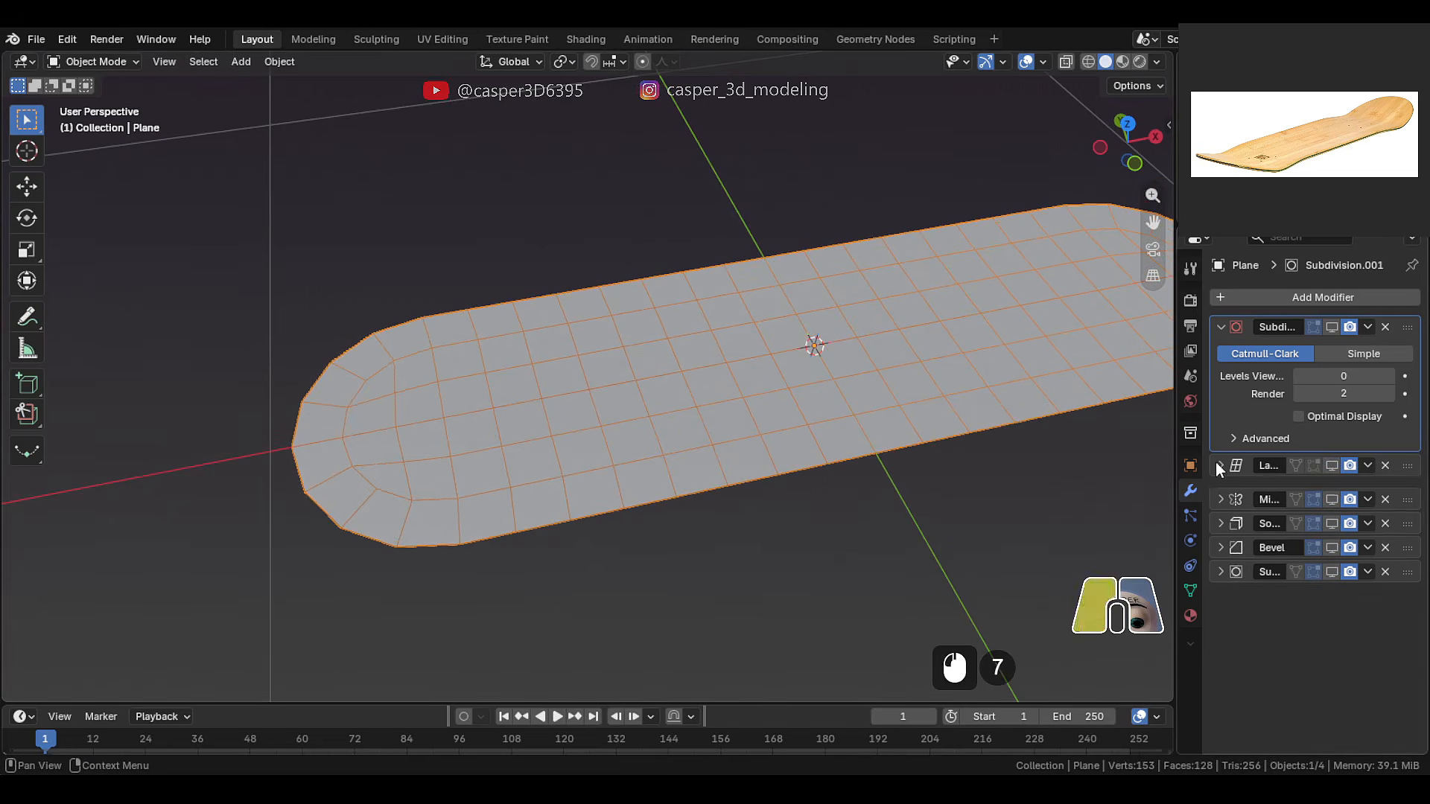
- In edge select mode, dissolve alternate crosswise loops on the deck's -X half together with the intermediate lengthwise loop on the +Y side
middle_drag(566, 447, 447, 383)
key(Tab)
key(2)
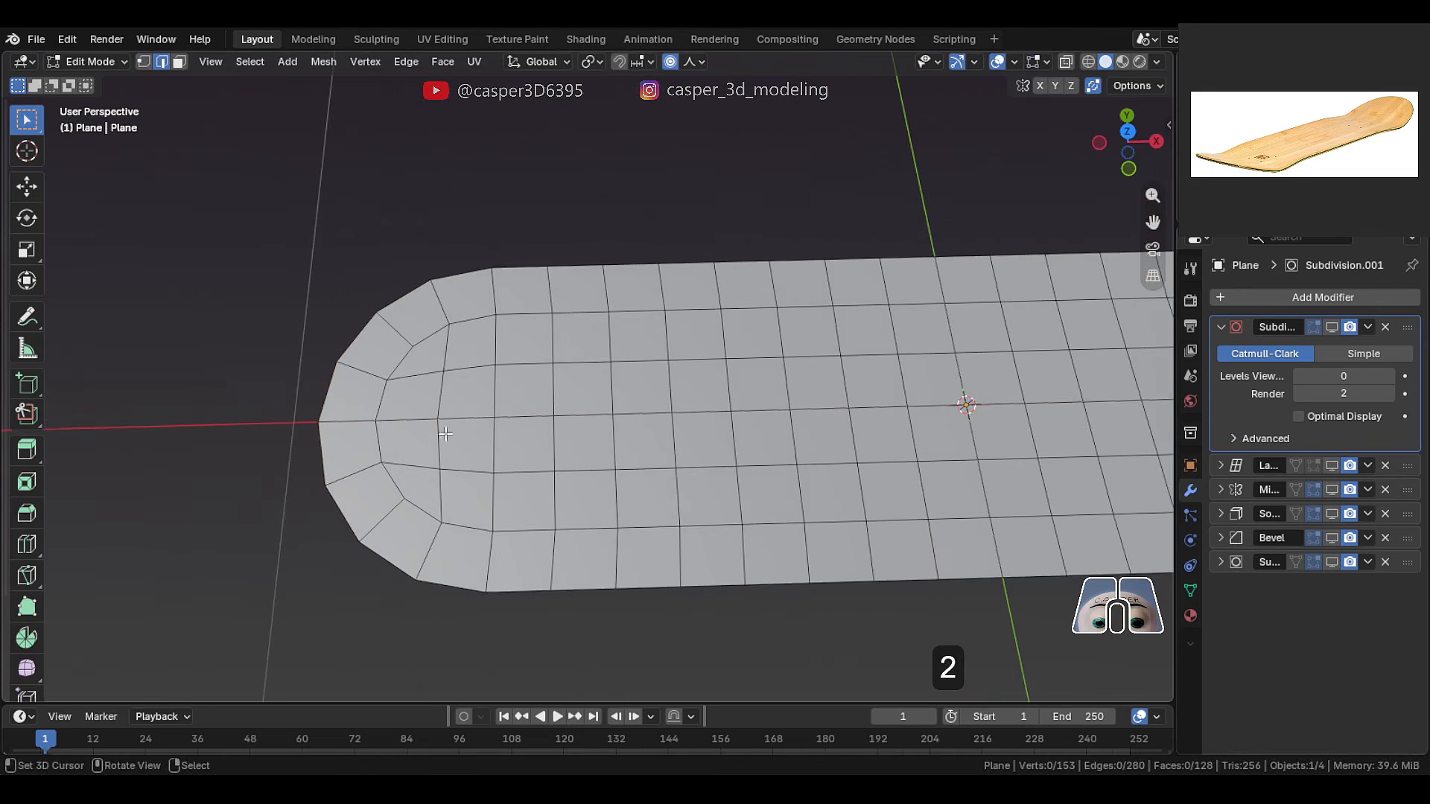
alt+right_click(445, 385)
scroll(447, 383, down, 1)
alt+shift+right_click(448, 377)
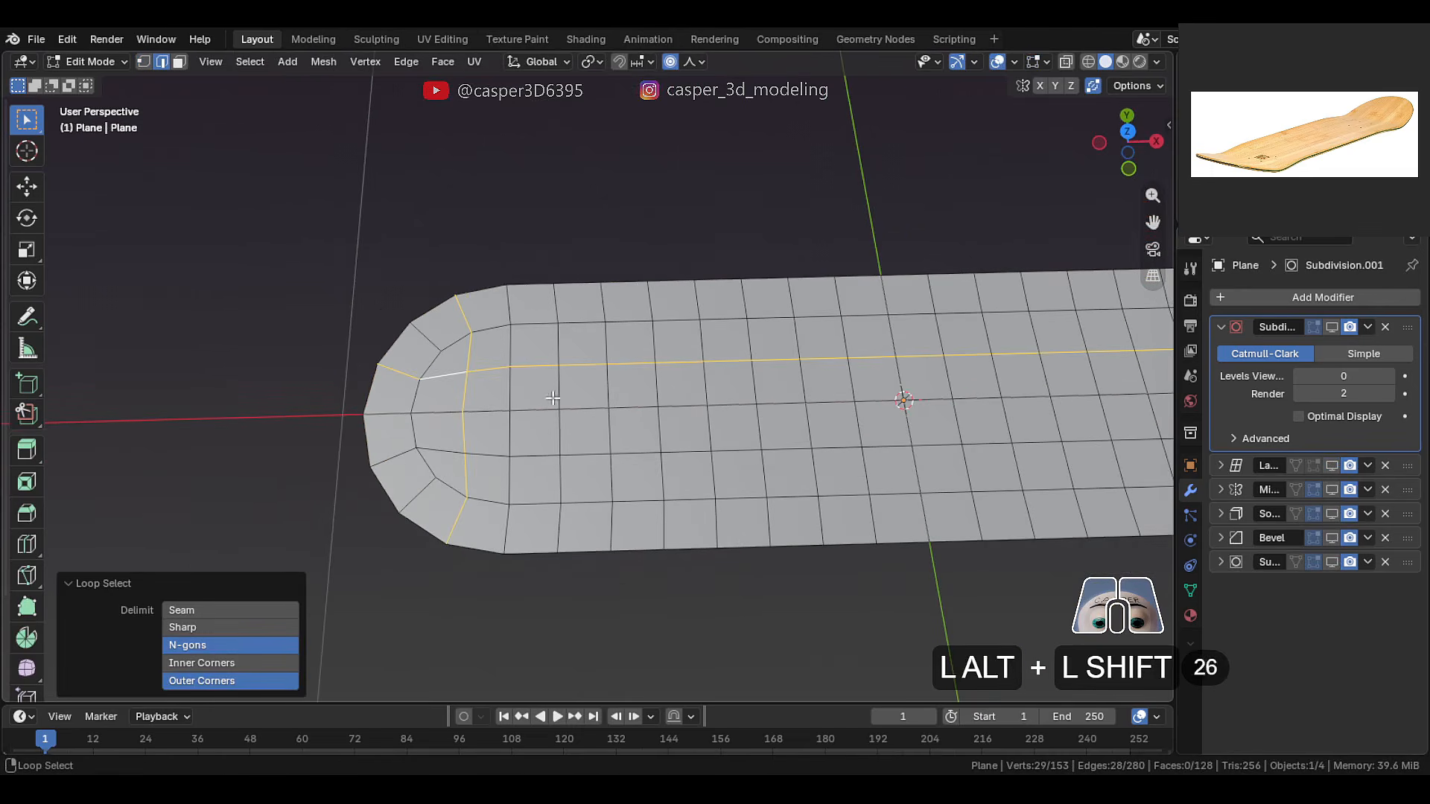
shift+middle_drag(568, 402, 544, 404)
alt+shift+right_click(535, 394)
alt+shift+right_click(615, 396)
key(ctrl+z)
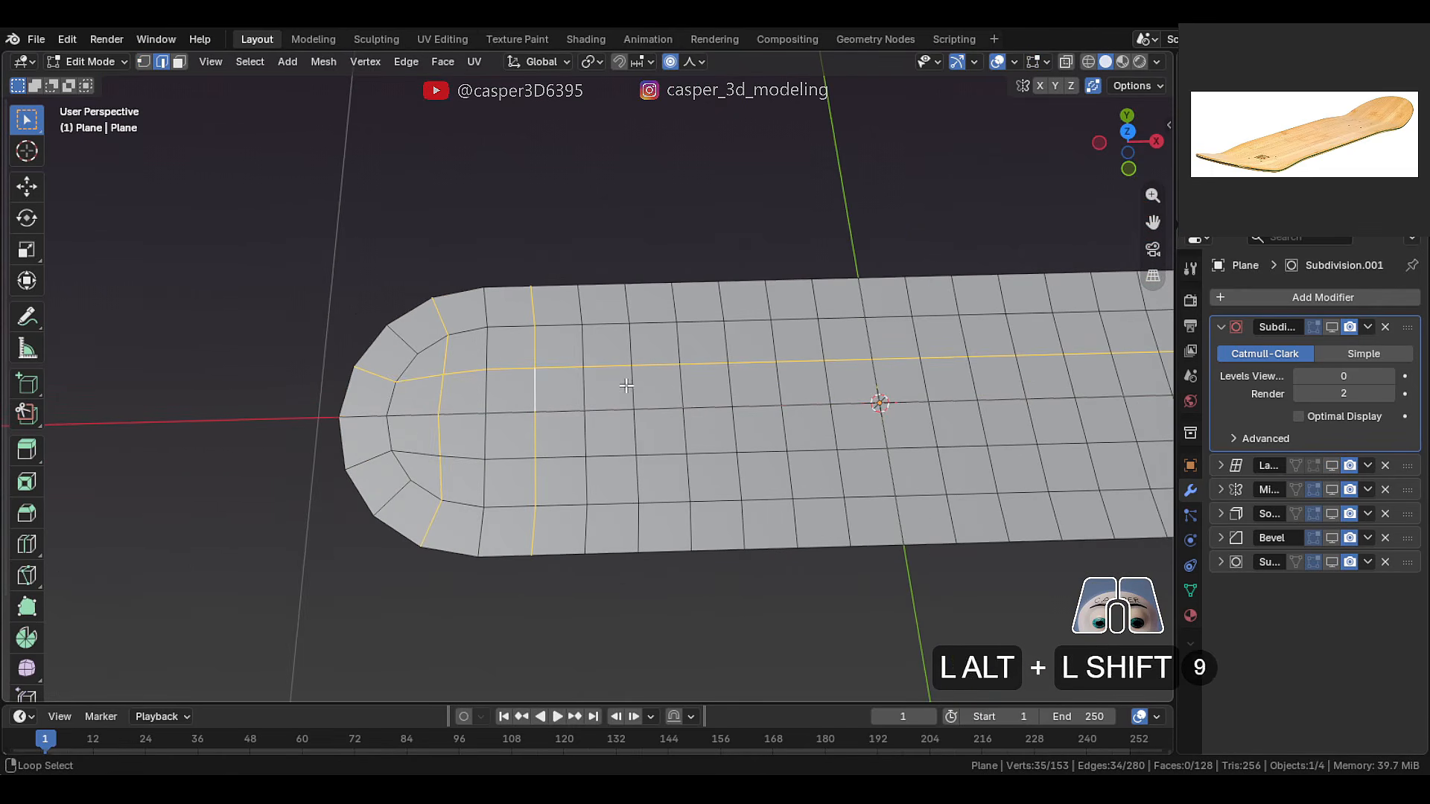
alt+shift+right_click(630, 387)
alt+shift+right_click(729, 387)
key(x)
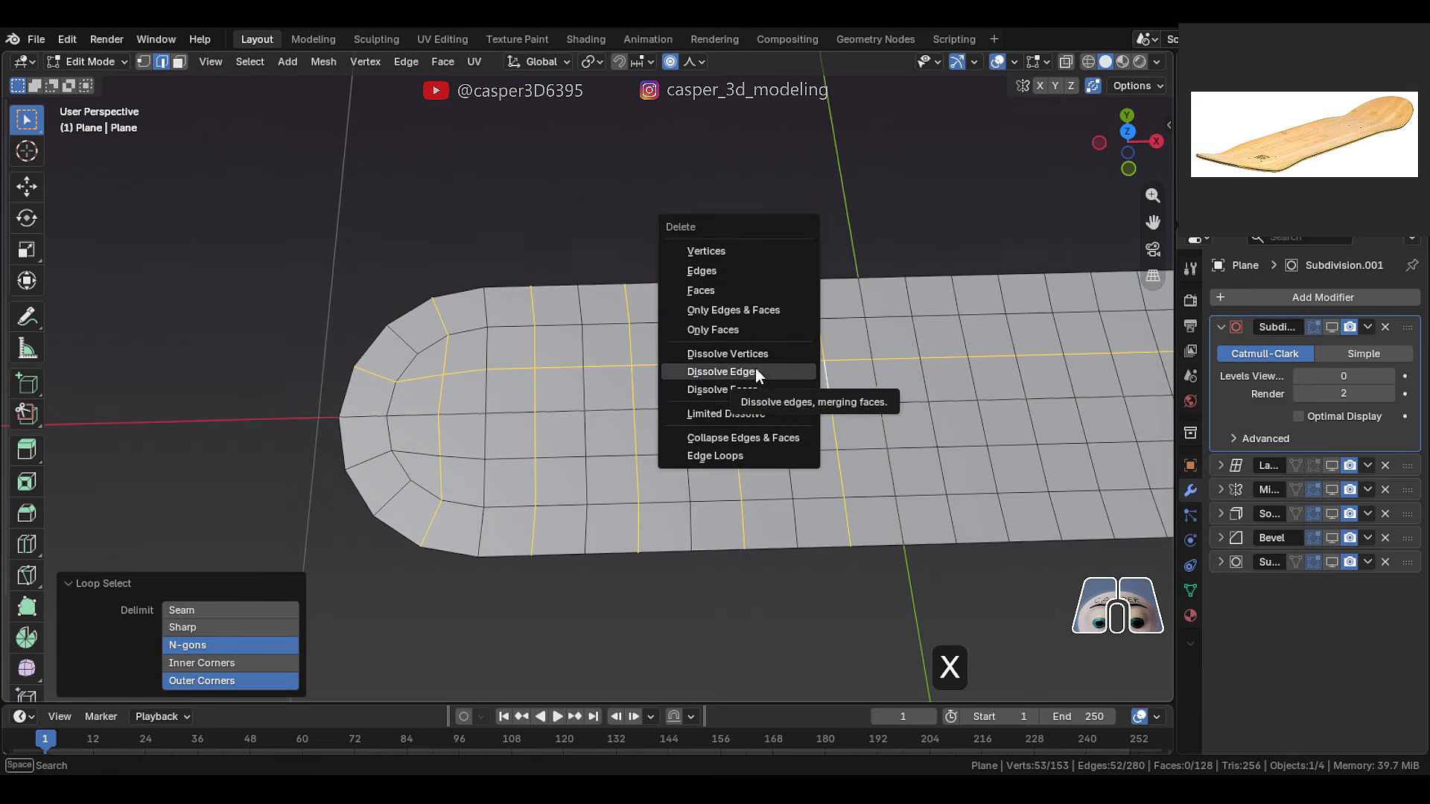
click(756, 370)
- Dissolve the matching intermediate lengthwise edge loop on the deck's -Y side
alt+right_click(556, 456)
key(x)
click(556, 455)
- With proportional editing off, edge-slide the inner loop running along both sides of the deck inward by a factor of about 0.26
middle_drag(634, 457, 664, 452)
alt+right_click(619, 504)
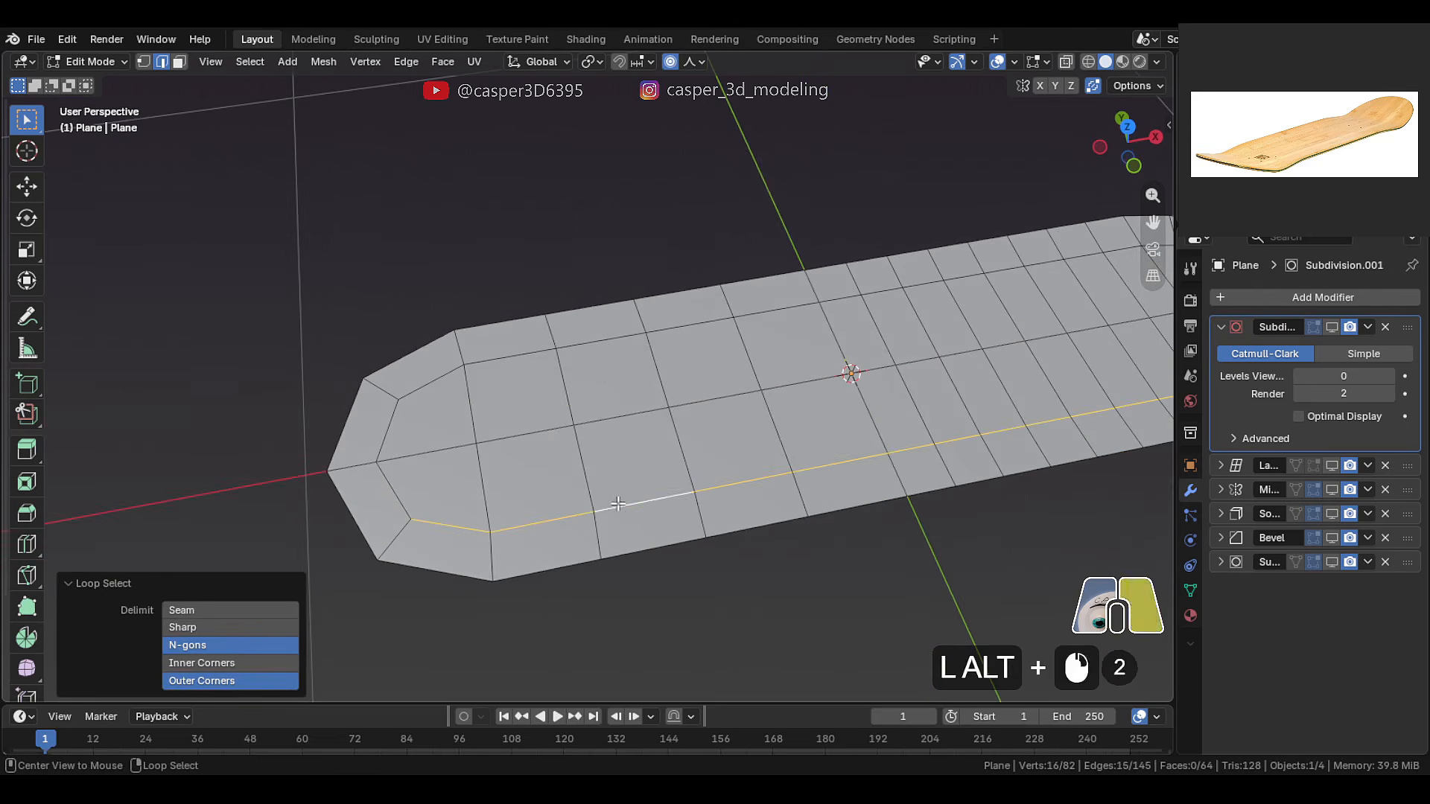
alt+shift+right_click(419, 396)
key(g)
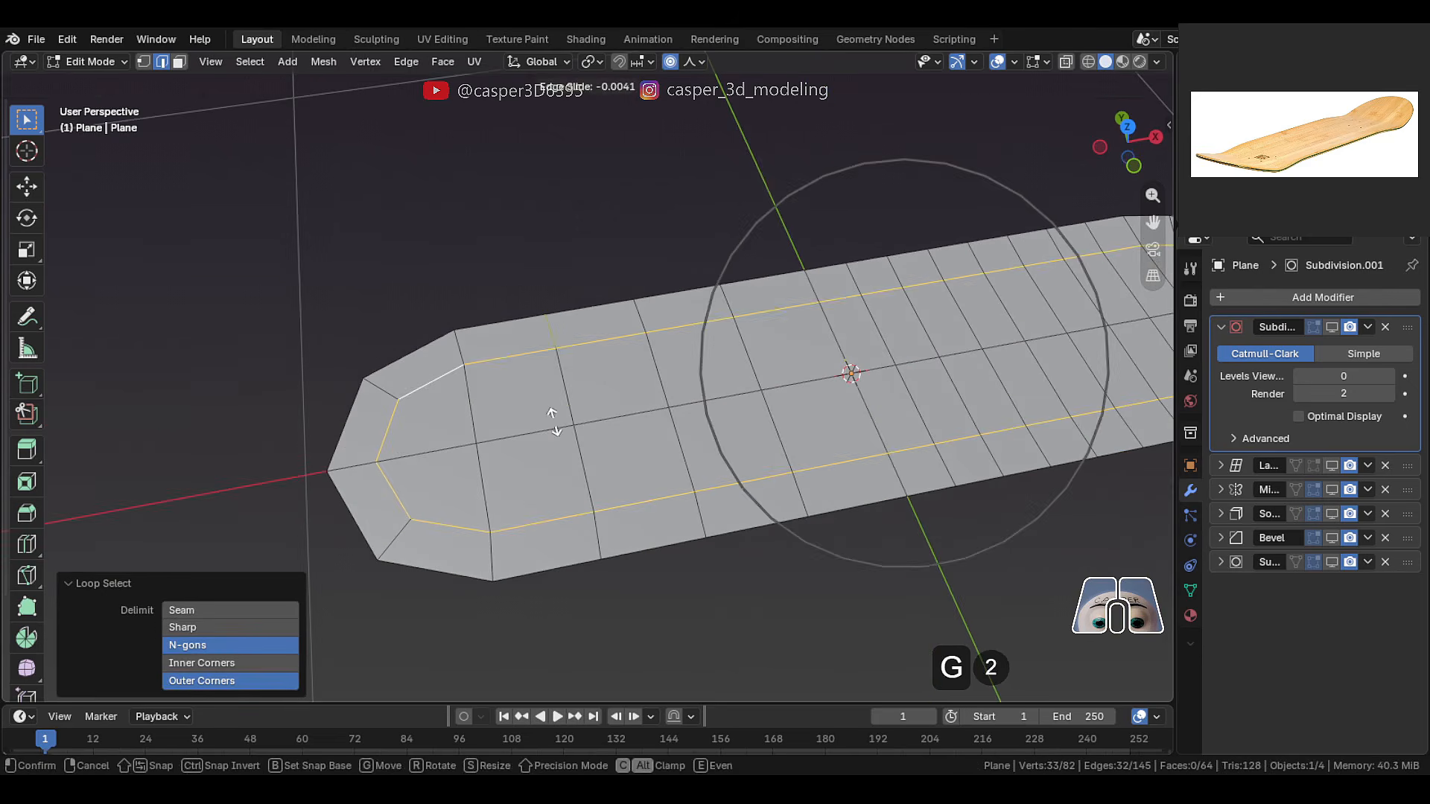
right_click(552, 411)
key(g)
key(g)
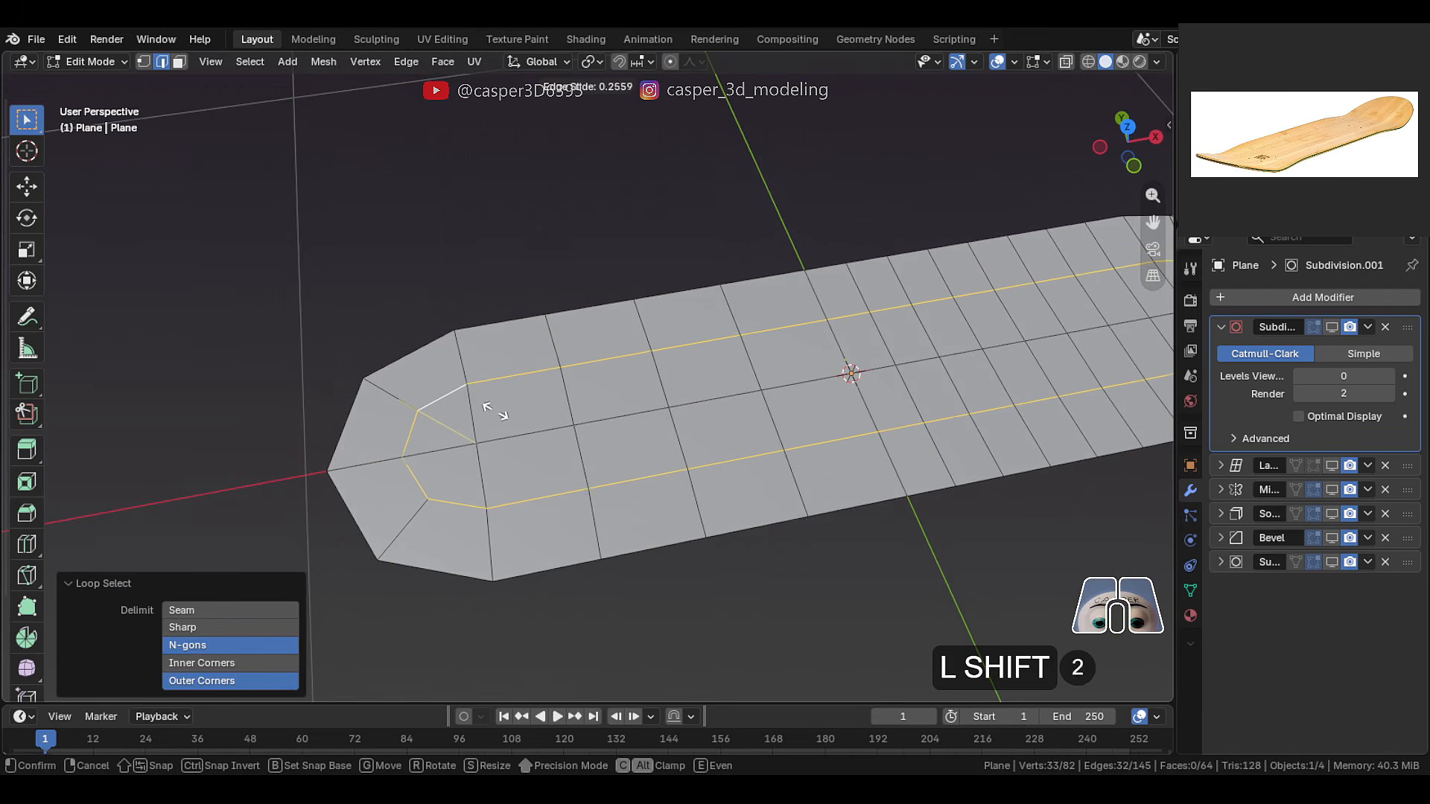
click(516, 412)
- Dissolve the three crosswise edge loops between the rounded -X end and the middle of the deck
alt+click(574, 417)
alt+shift+click(670, 439)
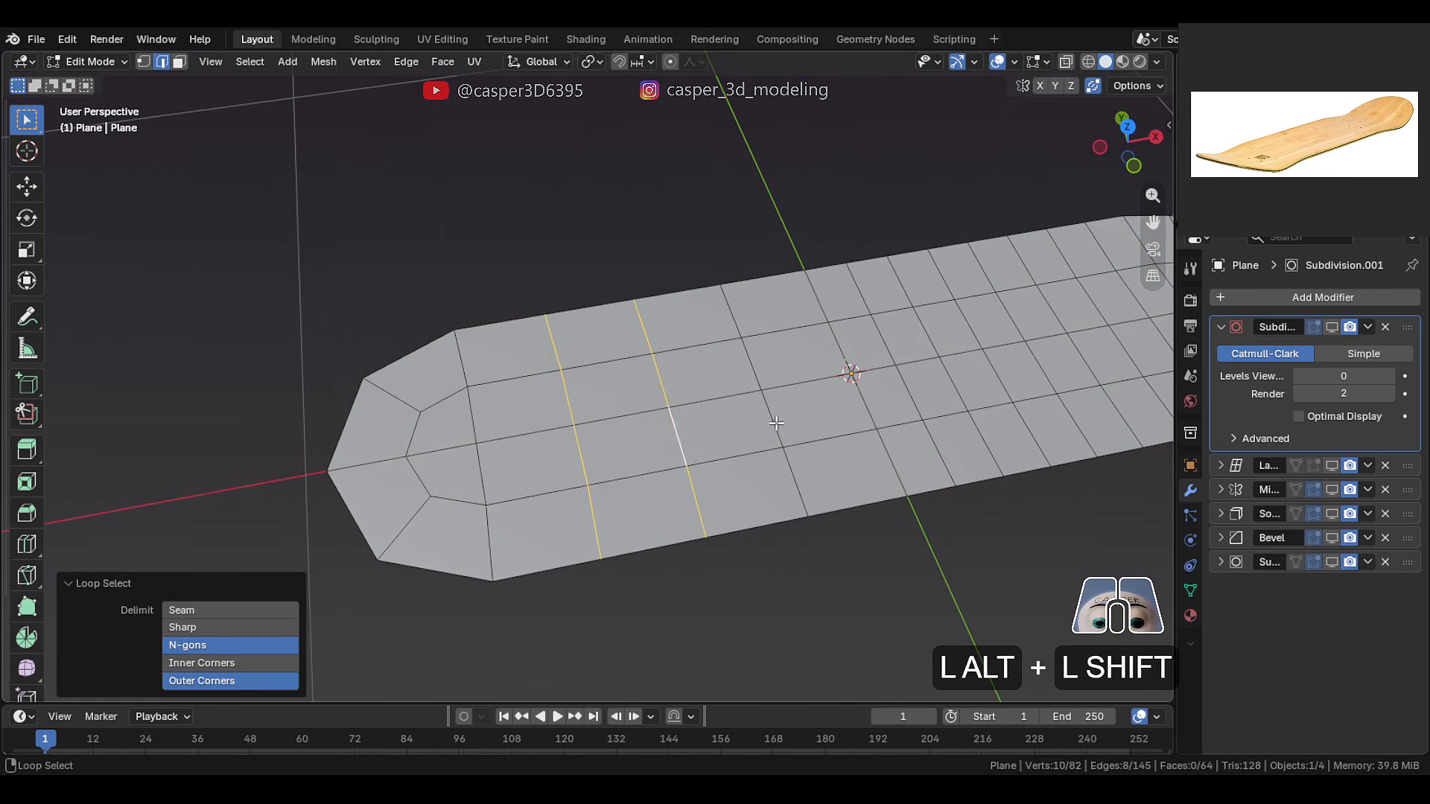
alt+shift+click(767, 417)
key(x)
click(708, 395)
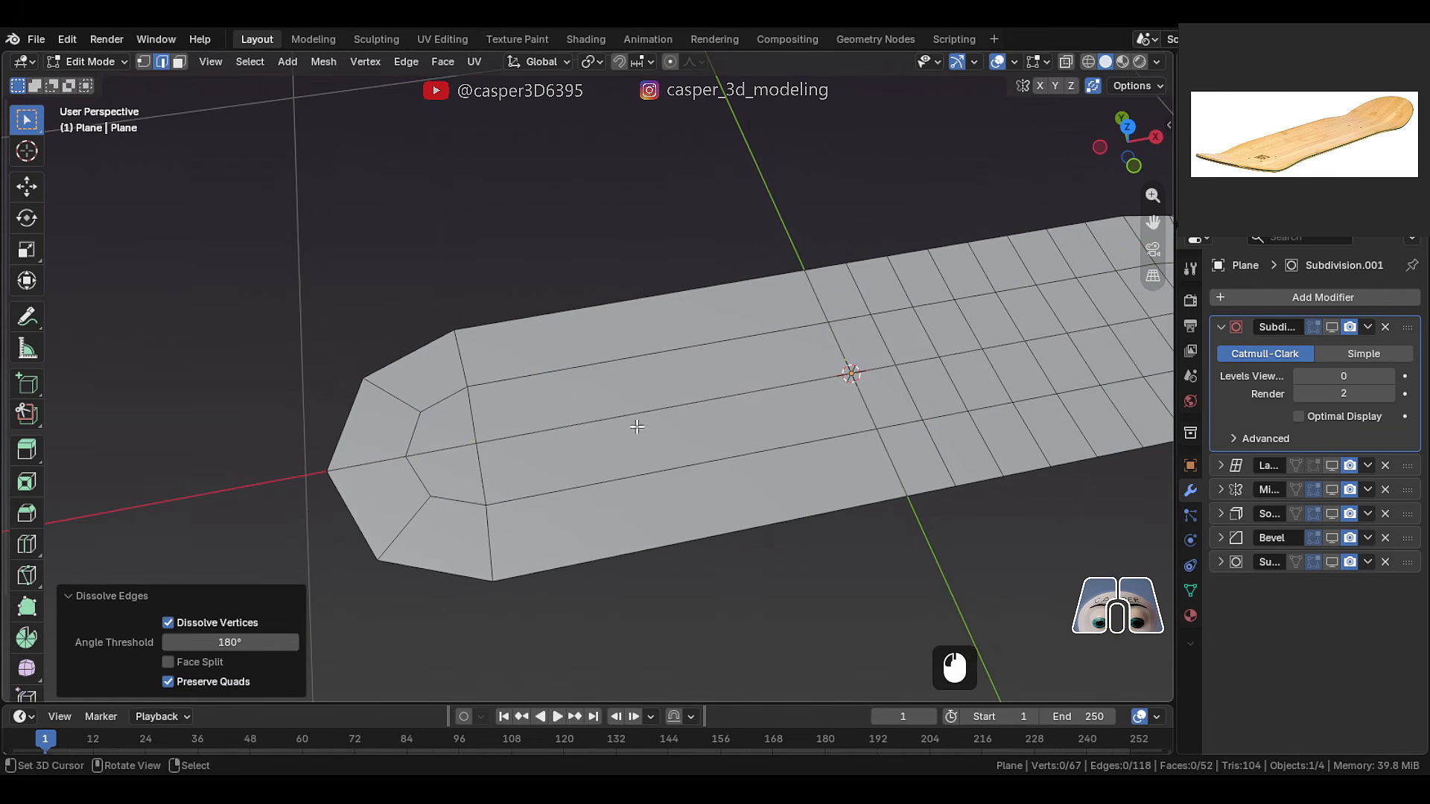
- Add three evenly spaced, unslid crosswise loop cuts between the rounded -X end and the middle of the deck
key(ctrl+r)
scroll(648, 430, up, 4)
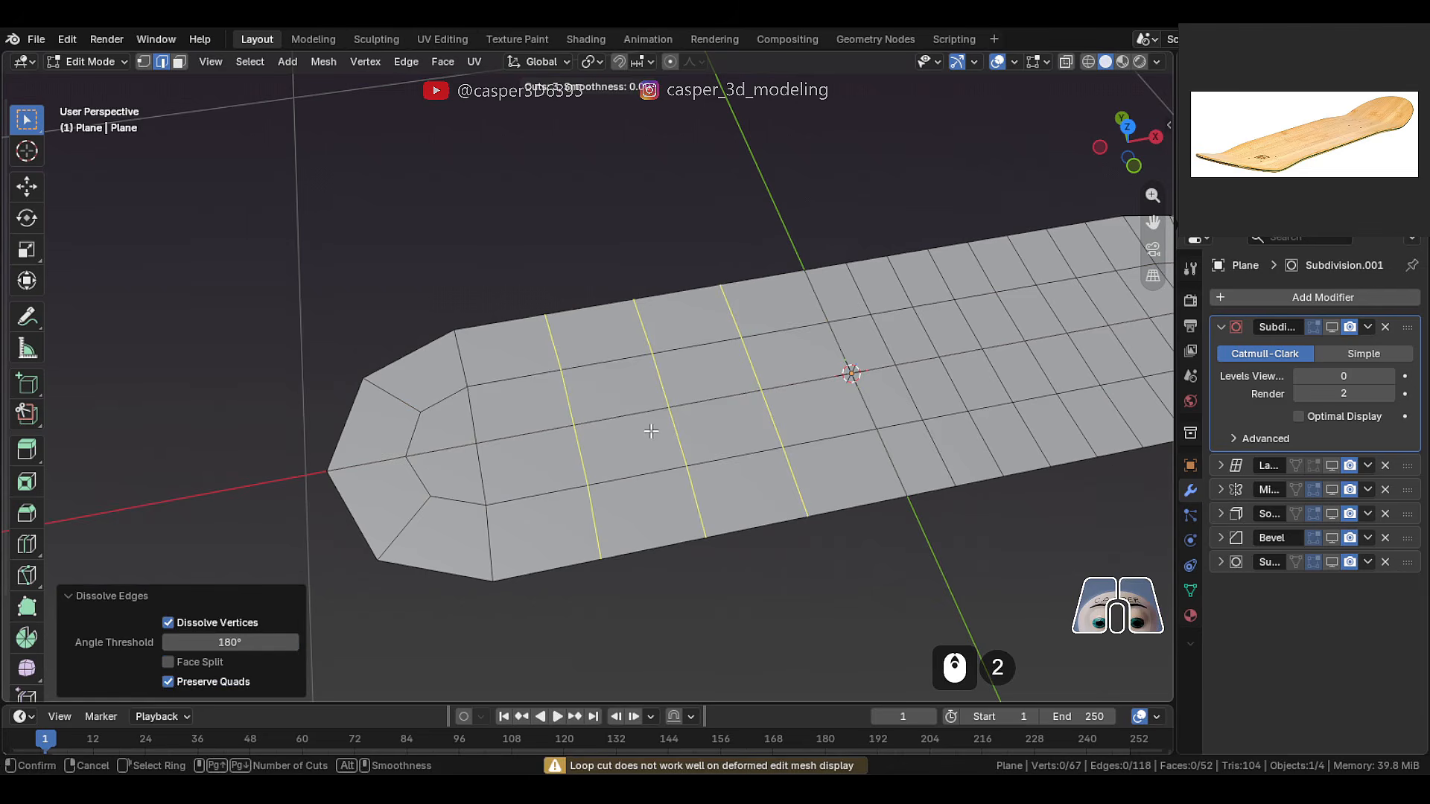
click(651, 431)
right_click(651, 431)
click(639, 418)
click(578, 243)
scroll(536, 224, down, 1)
shift+middle_drag(462, 164, 387, 137)
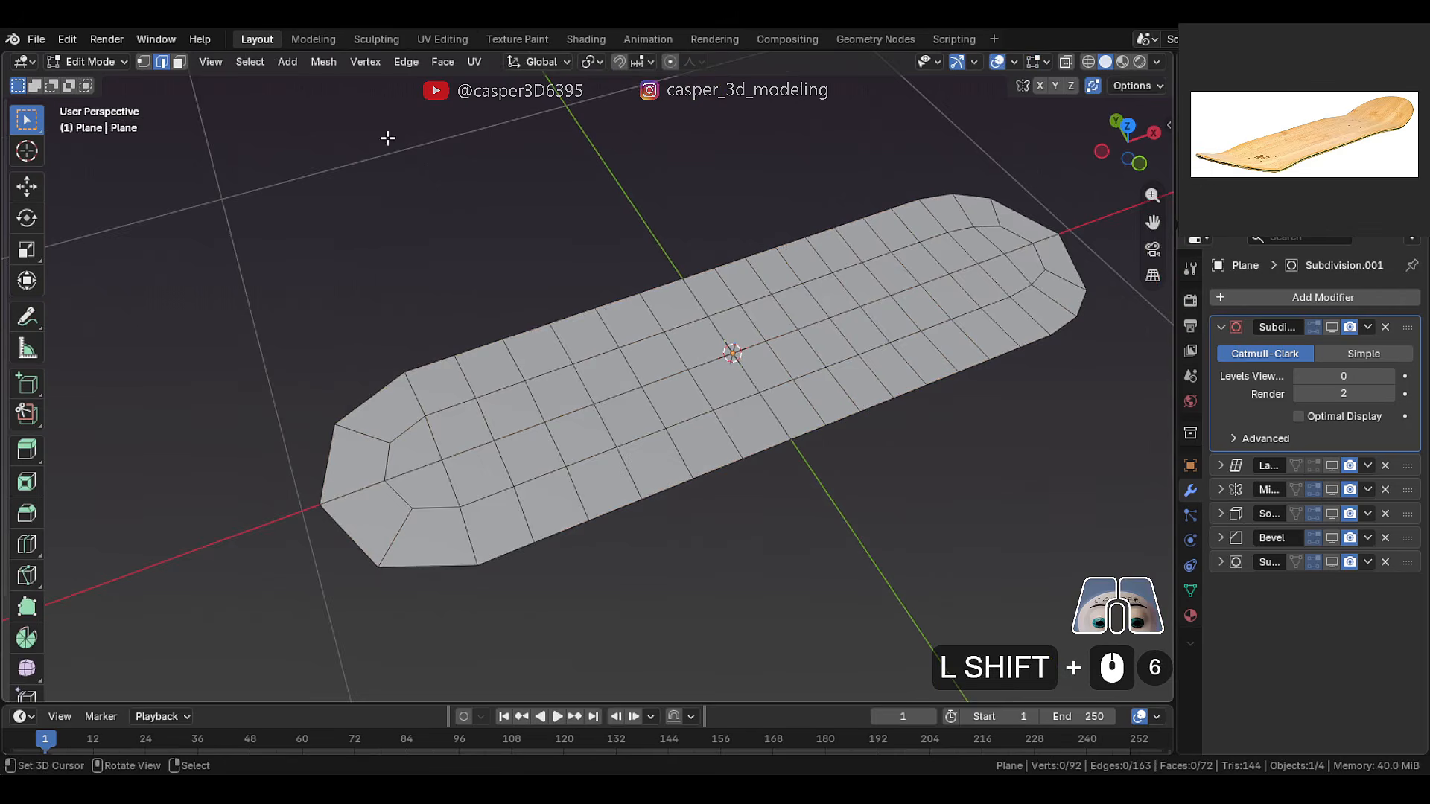
- Symmetrize the whole deck mesh from -X to +X and return to Object Mode
key(a)
double_click(320, 63)
click(318, 62)
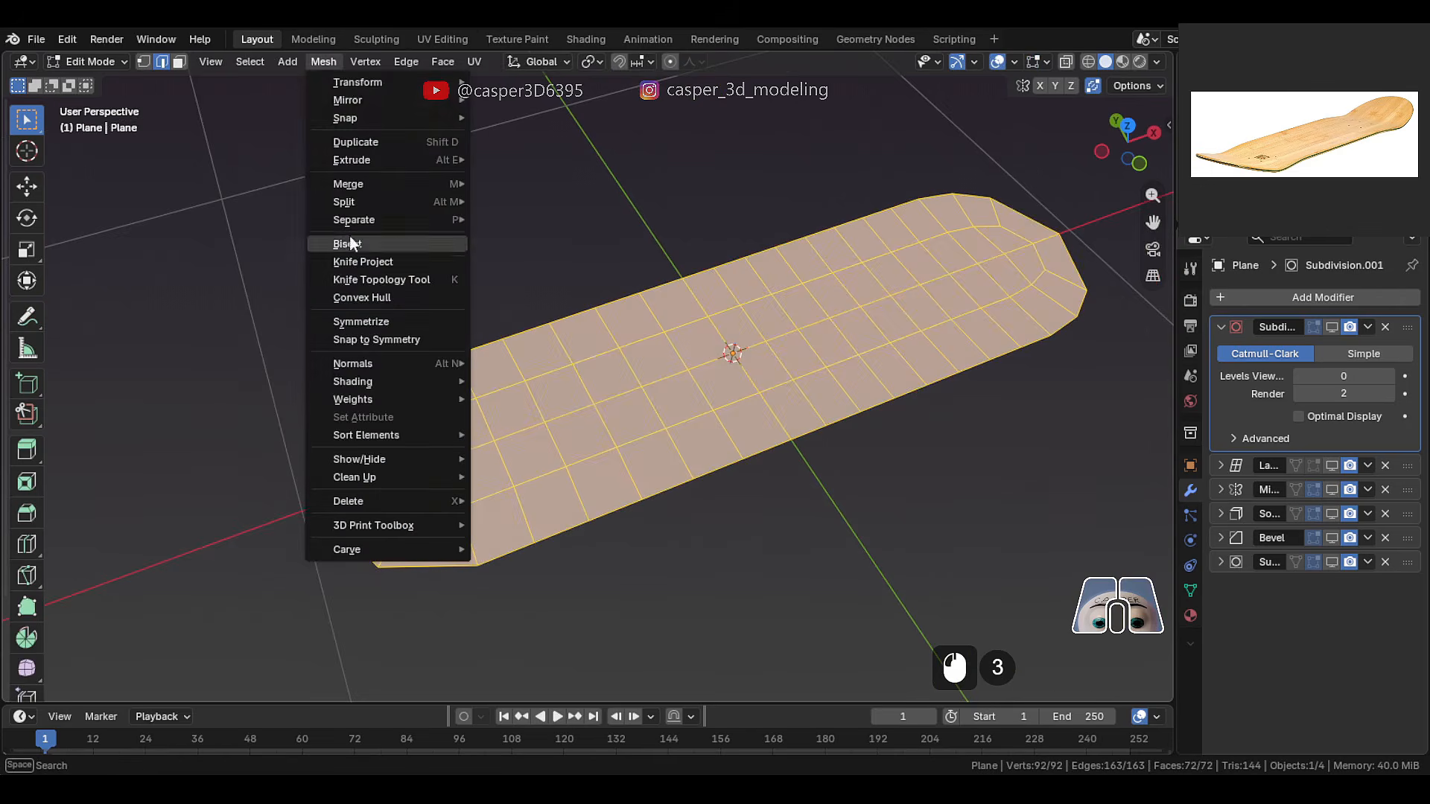
click(417, 321)
click(246, 662)
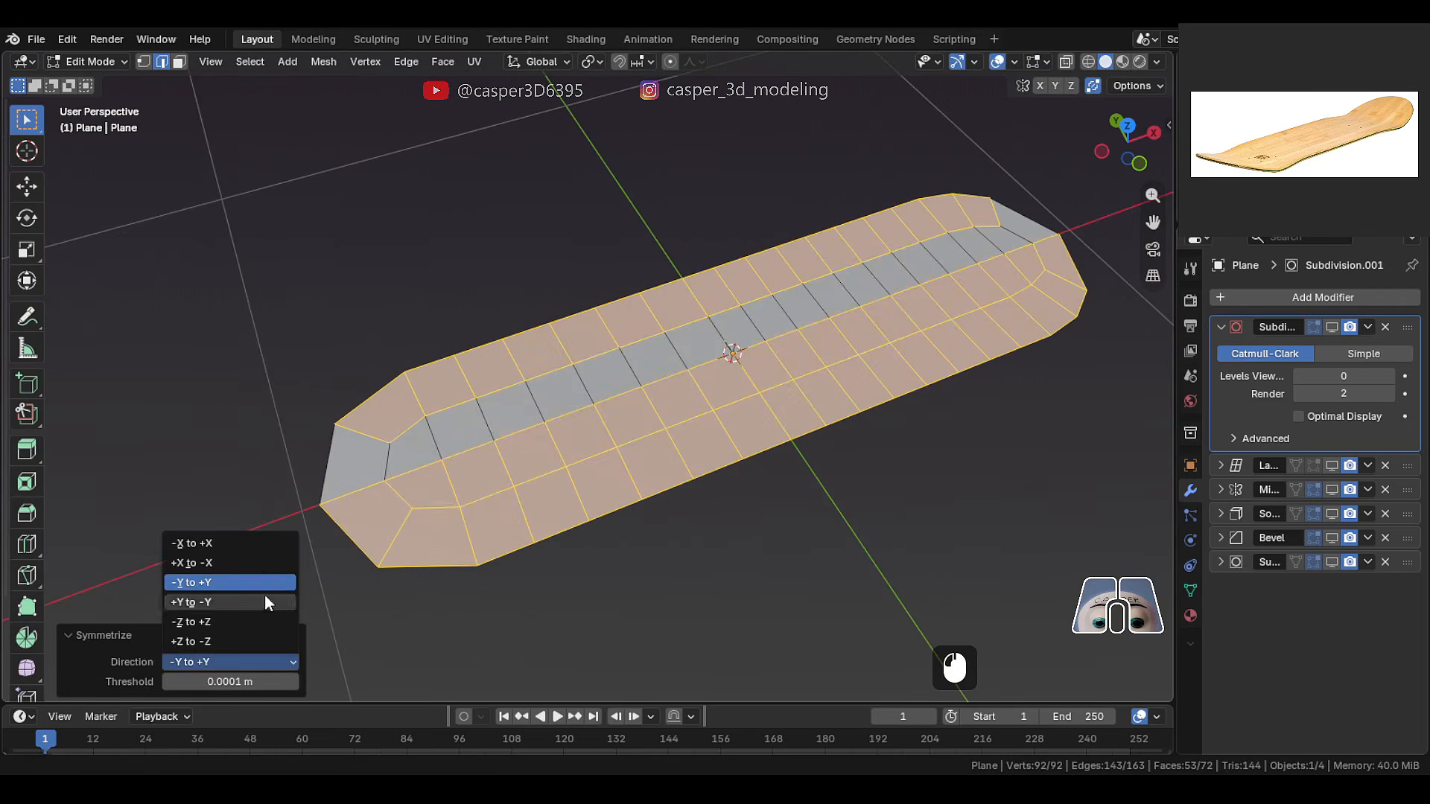
click(262, 543)
key(Tab)
- Re-enable viewport display of the Lattice, Mirror and first Subdivision modifiers and set that Subdivision's viewport level to 1
middle_drag(827, 514, 651, 332)
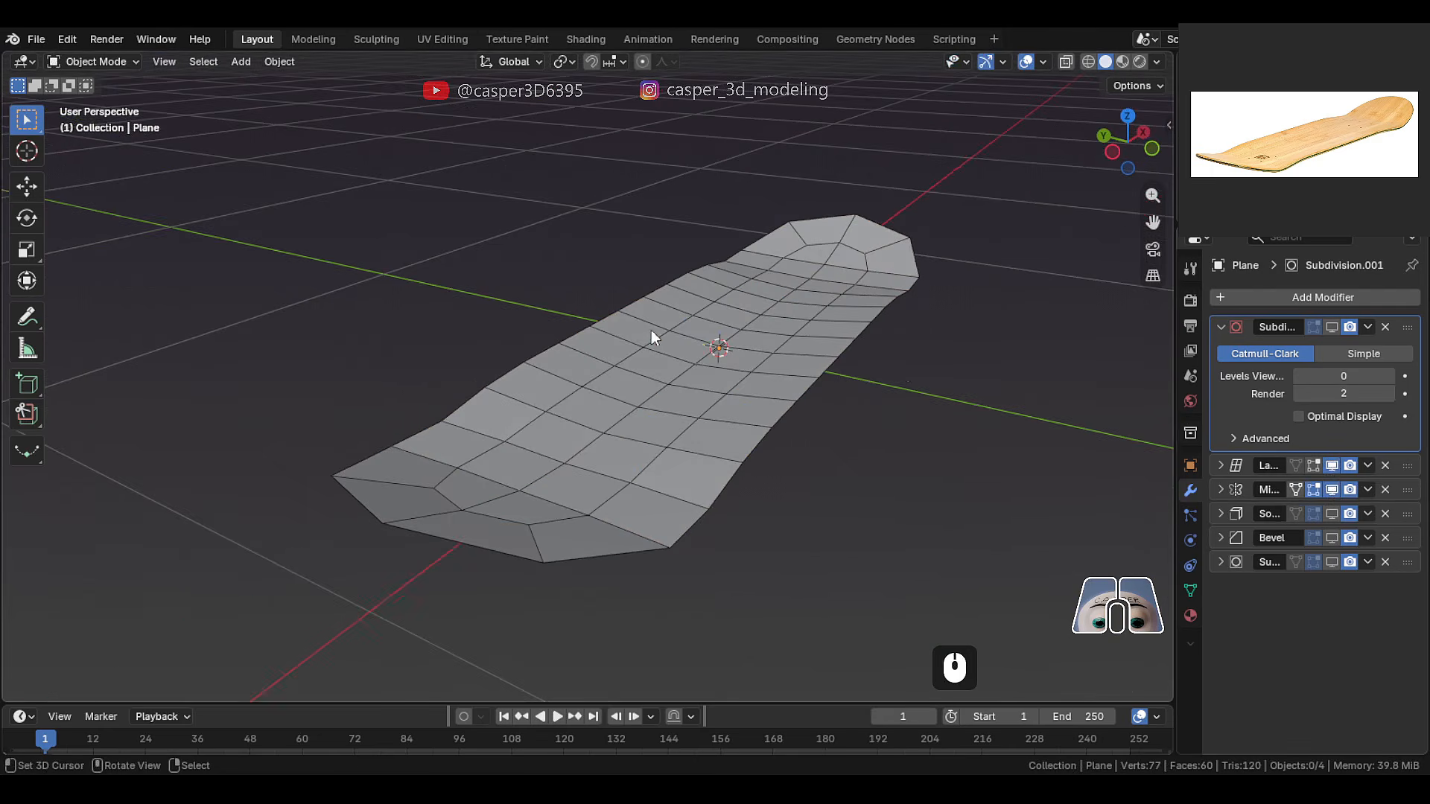
click(1333, 326)
drag(1317, 375, 1345, 376)
middle_drag(786, 400, 700, 313)
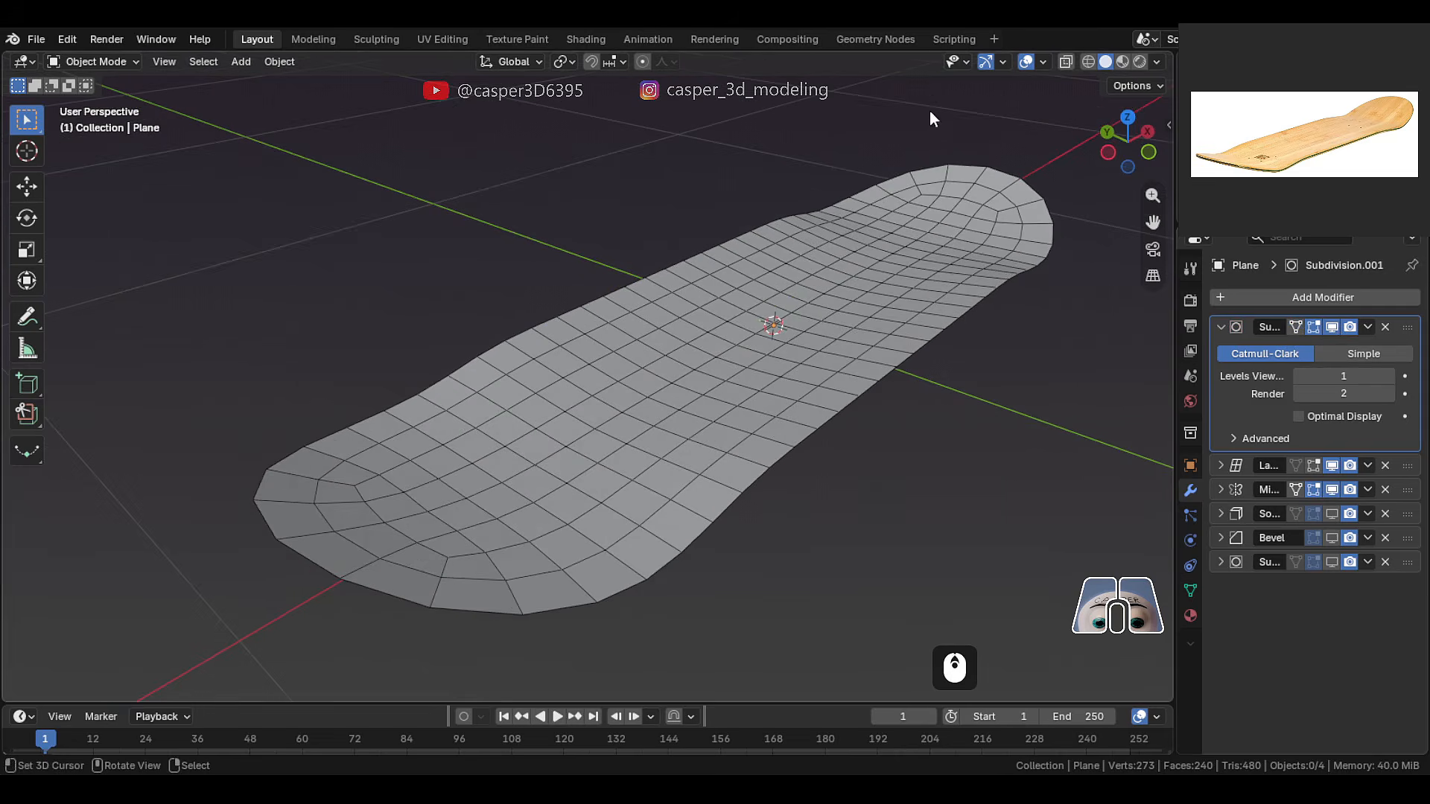
- Hide the viewport overlays and compare the deck's smoothness at viewport levels 0 to 3 of the first Subdivision modifier, ending at 2
click(1390, 376)
click(1298, 376)
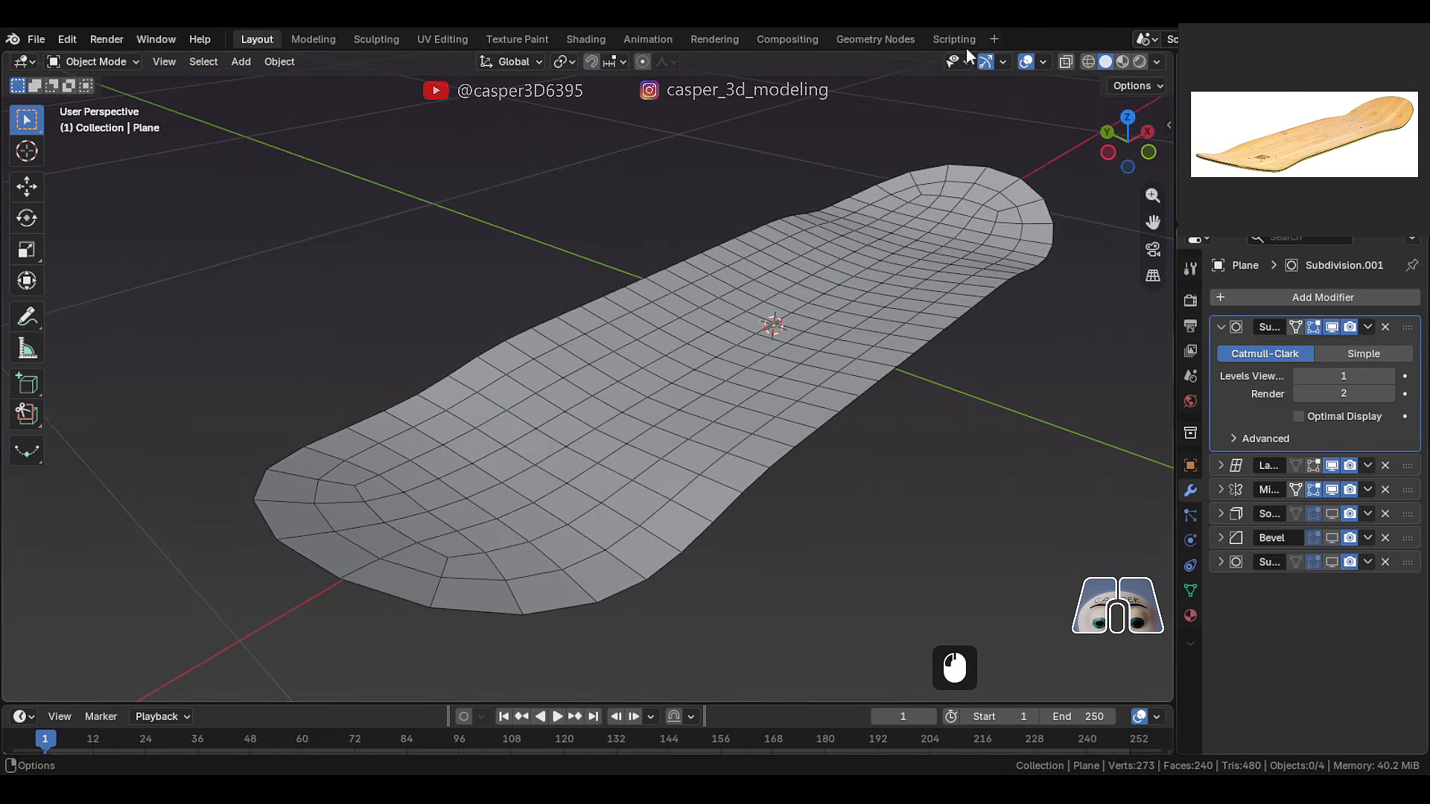
click(1027, 62)
click(1299, 376)
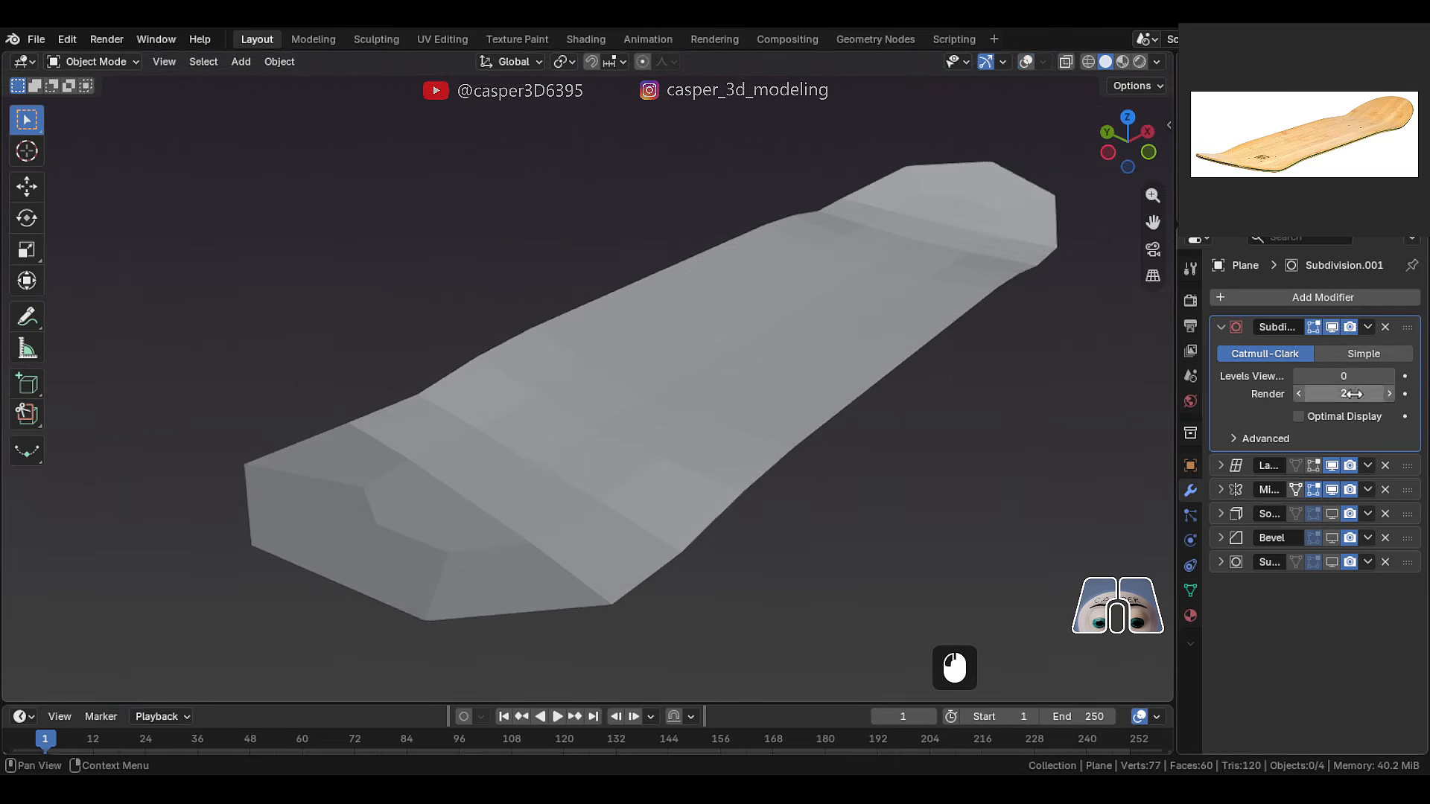
click(1390, 377)
click(1390, 376)
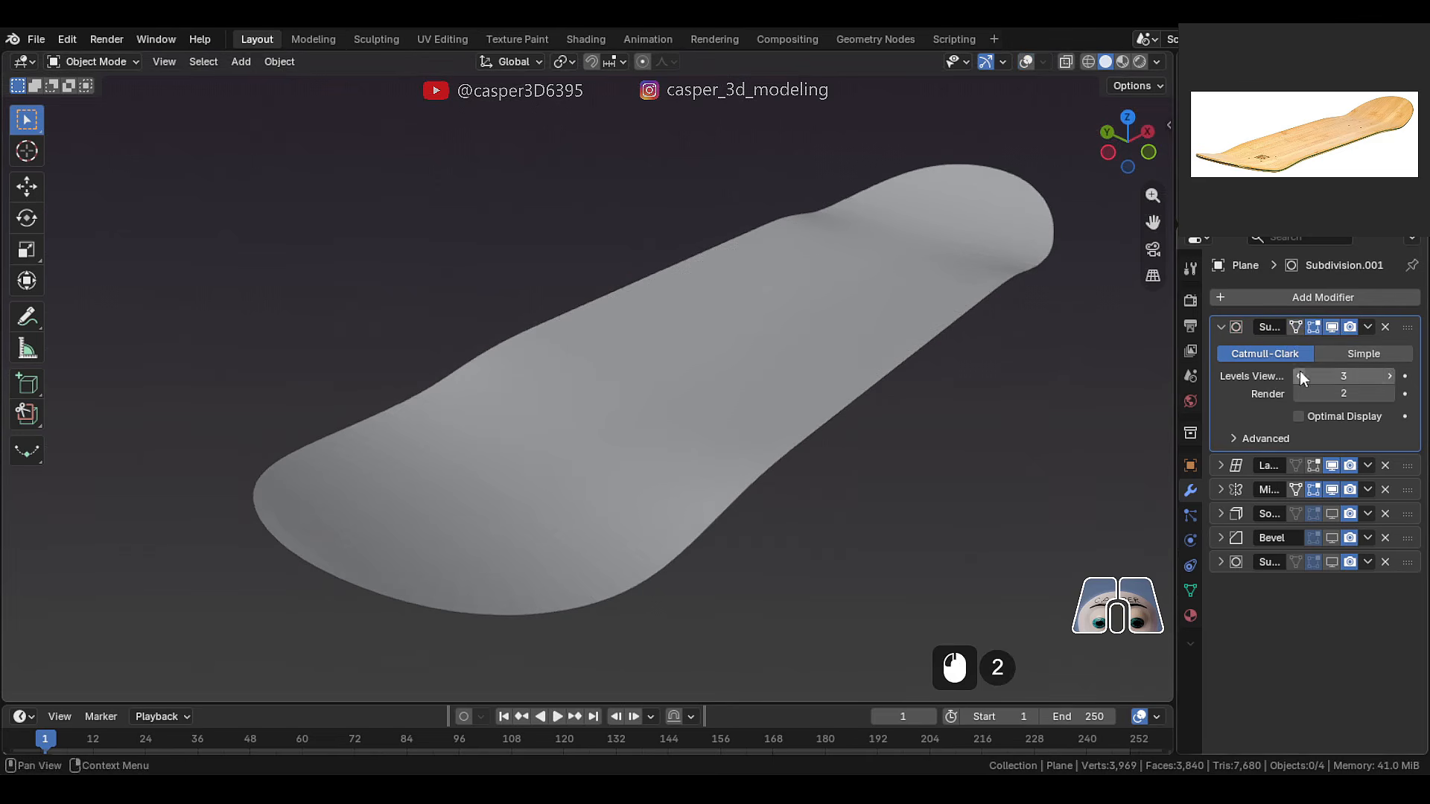
middle_drag(1147, 365, 937, 42)
- Re-enable the Solidify, Bevel and last Subdivision modifiers, show the overlays again and set the first Subdivision's viewport level to 1
click(1331, 514)
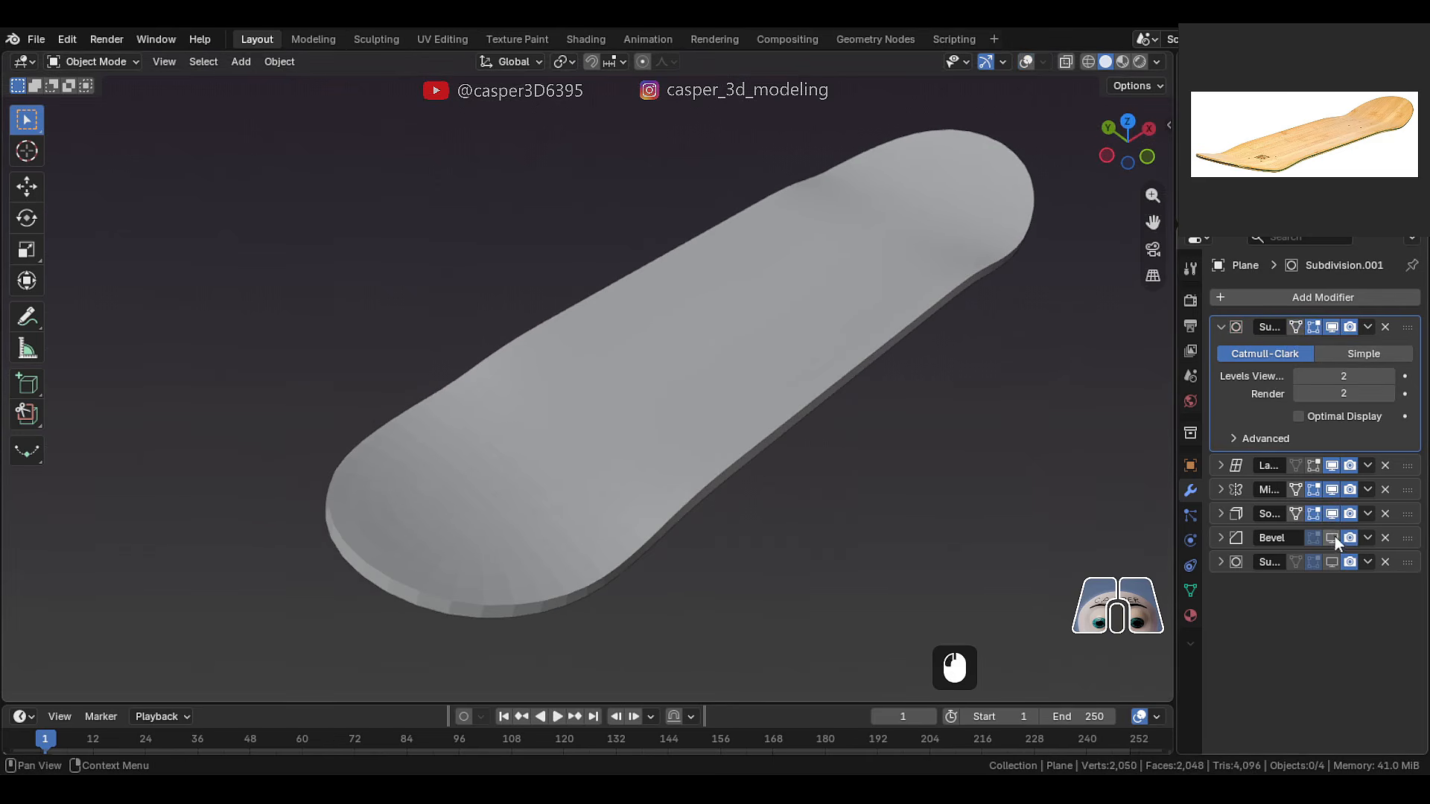
click(1332, 562)
click(1026, 61)
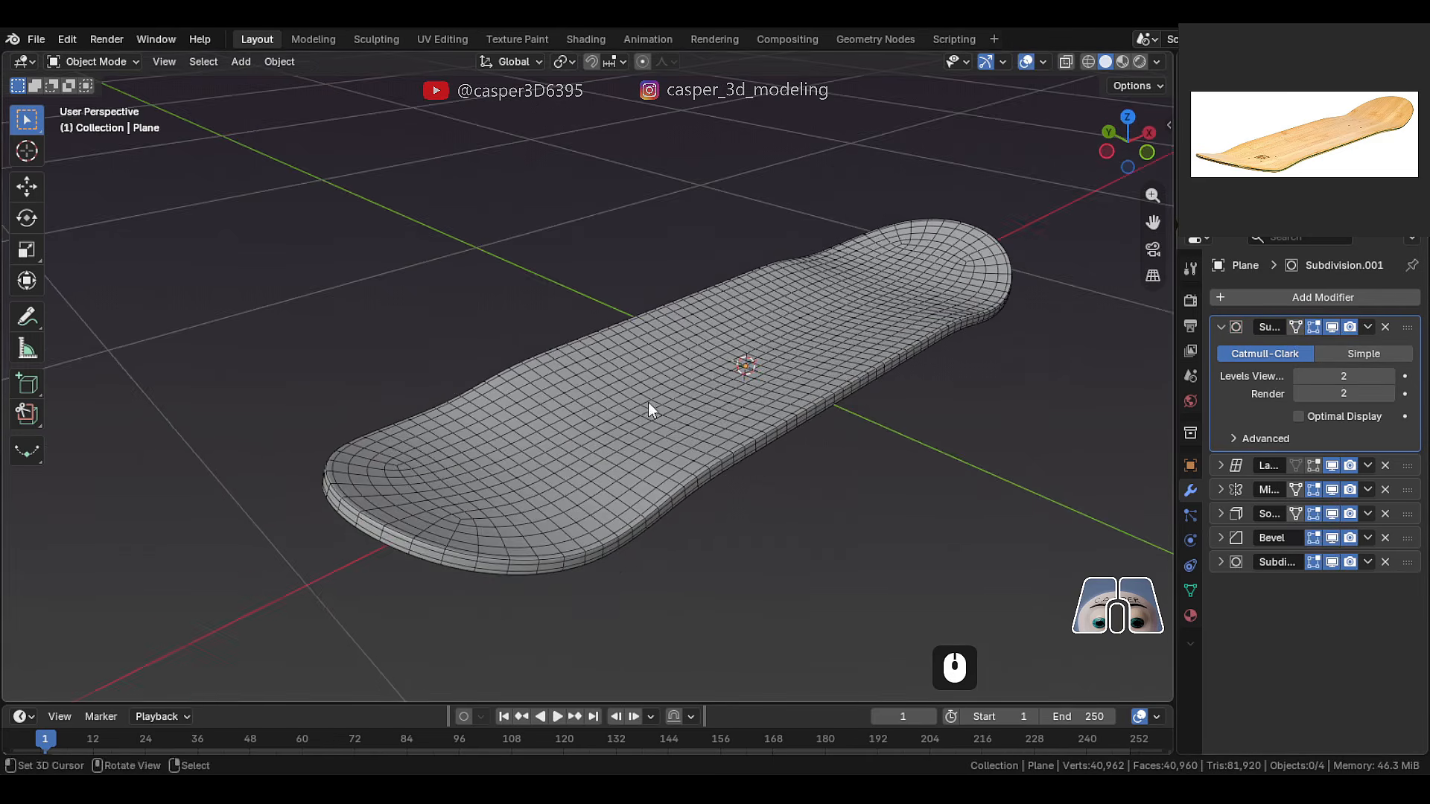
click(1301, 376)
- Set the first Subdivision modifier's render level to 1 and inspect the deck from below and from its end
middle_drag(745, 413, 533, 342)
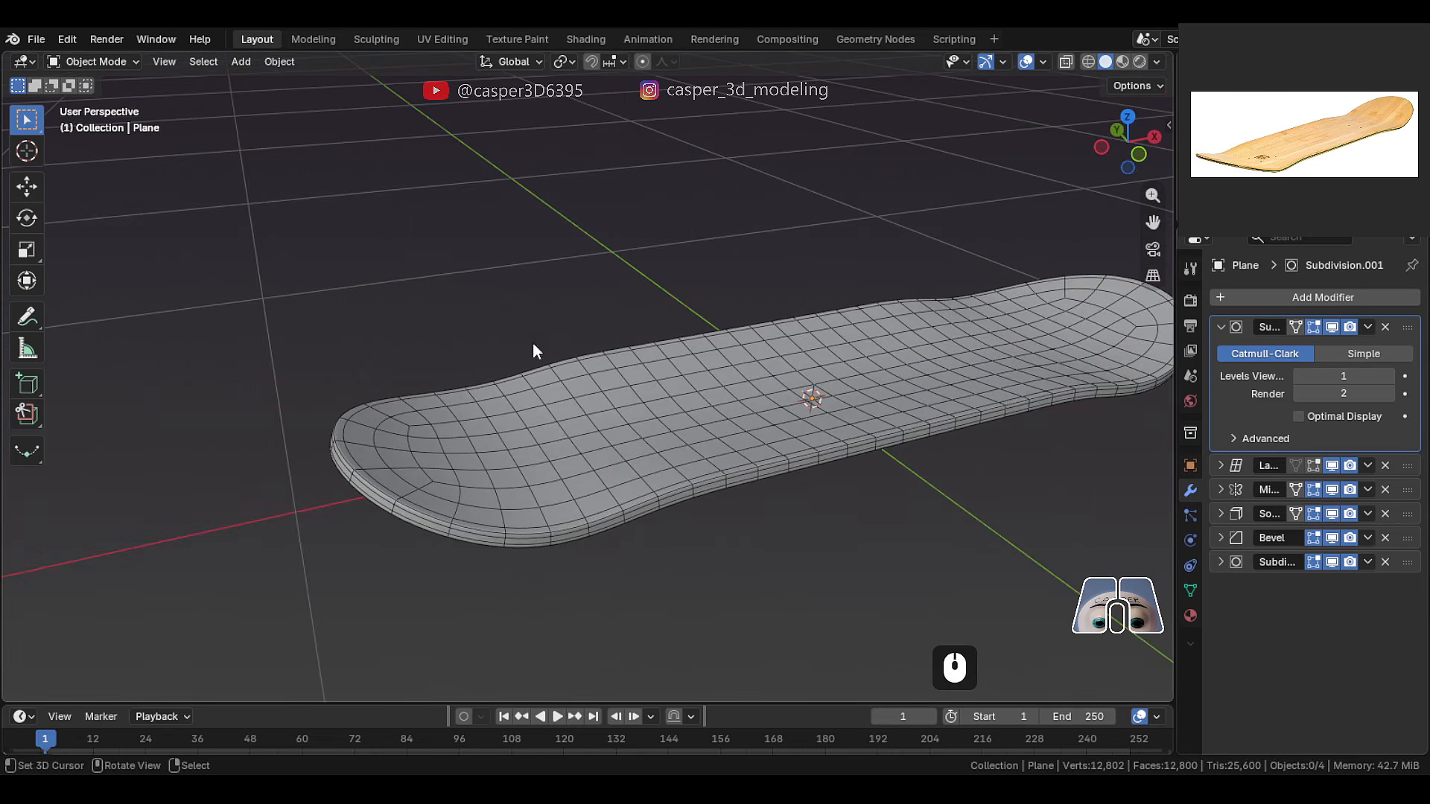
middle_drag(693, 261, 609, 328)
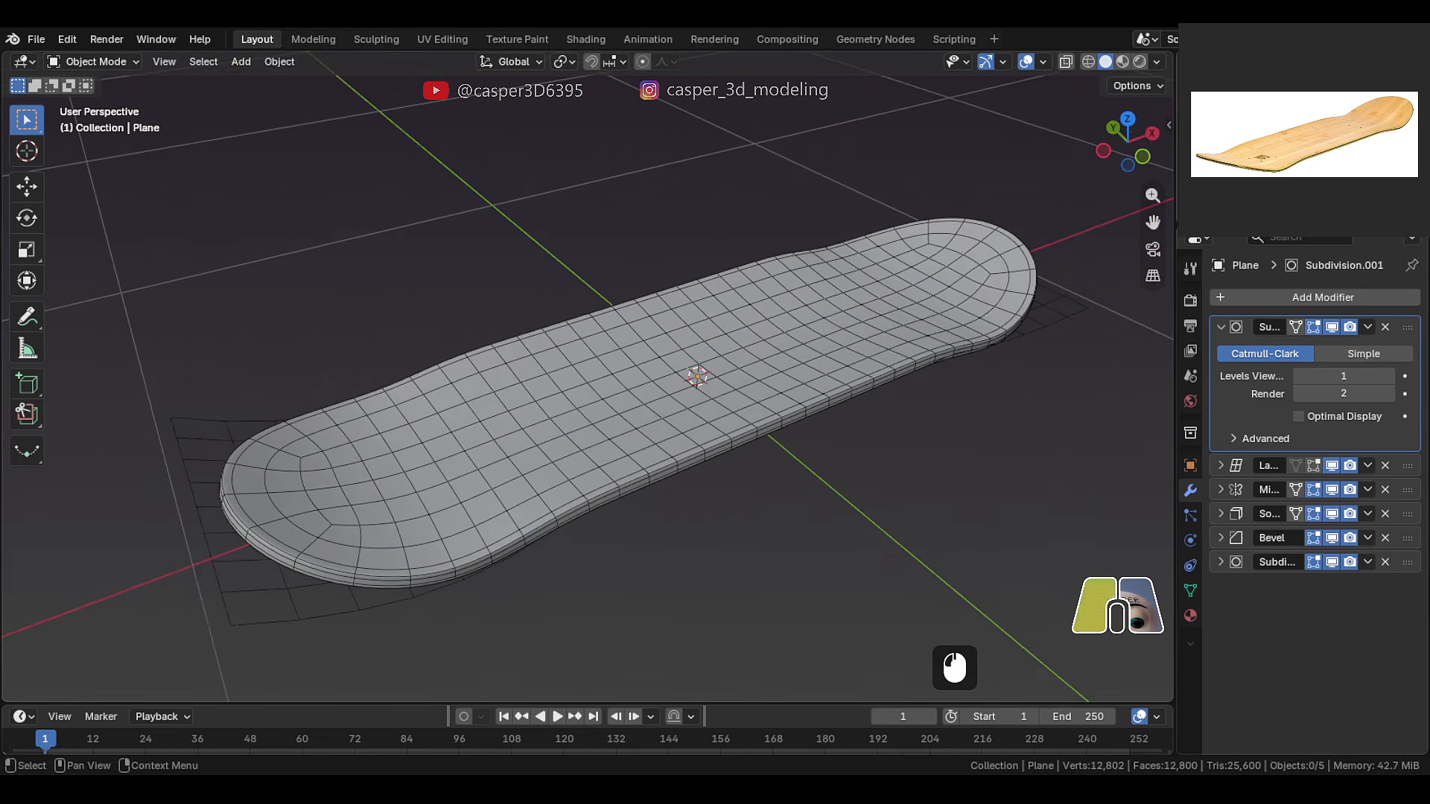
middle_drag(674, 540, 698, 324)
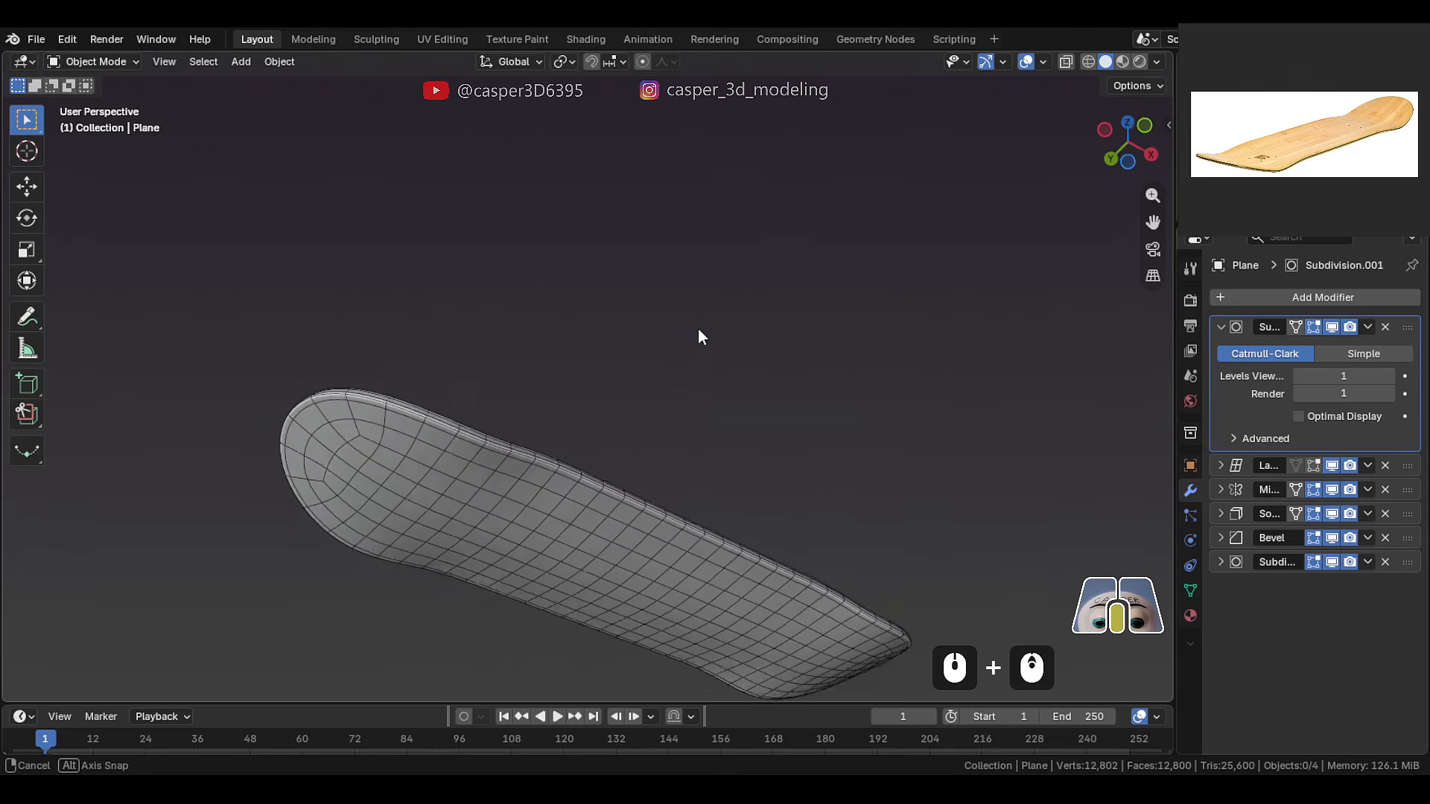
shift+middle_drag(697, 323, 487, 600)
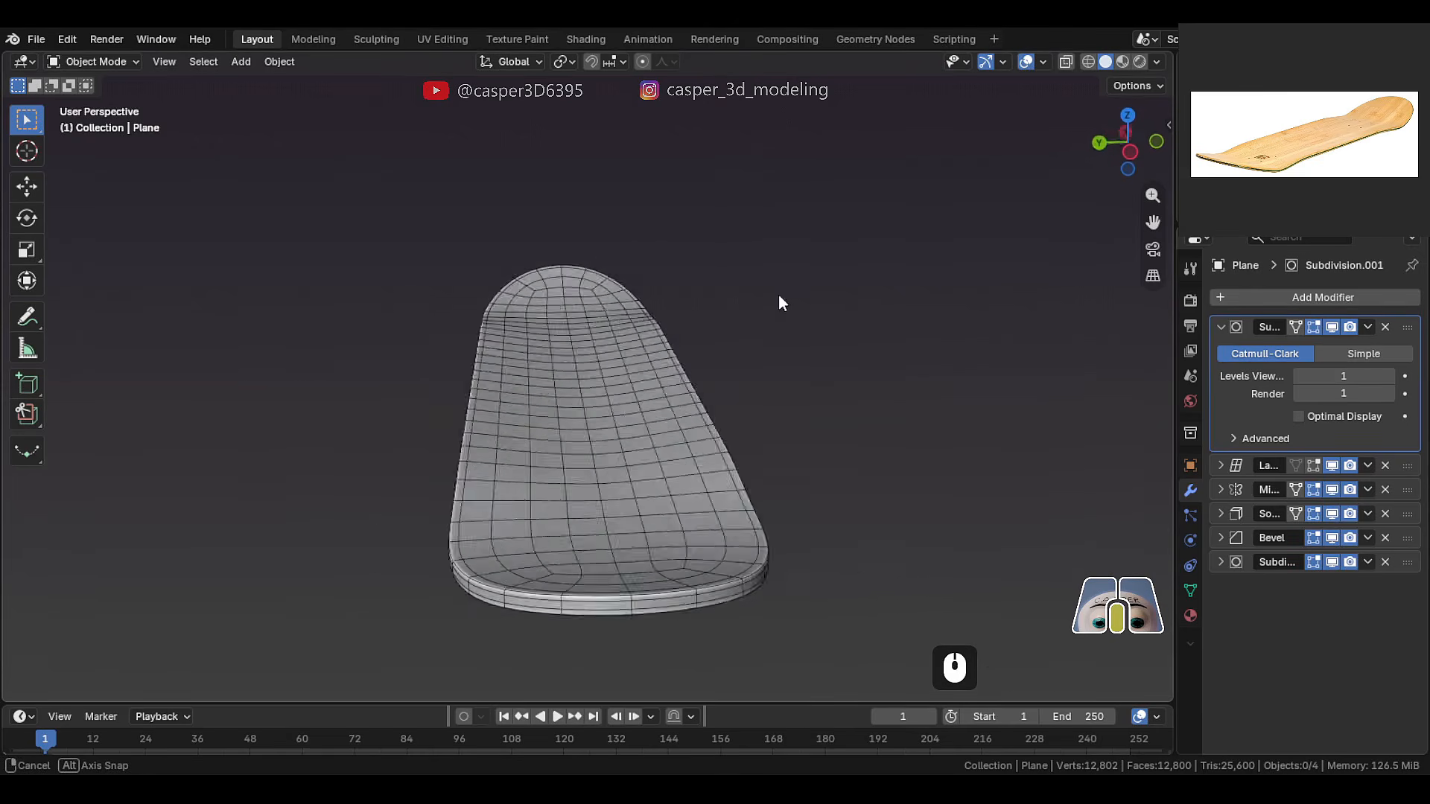